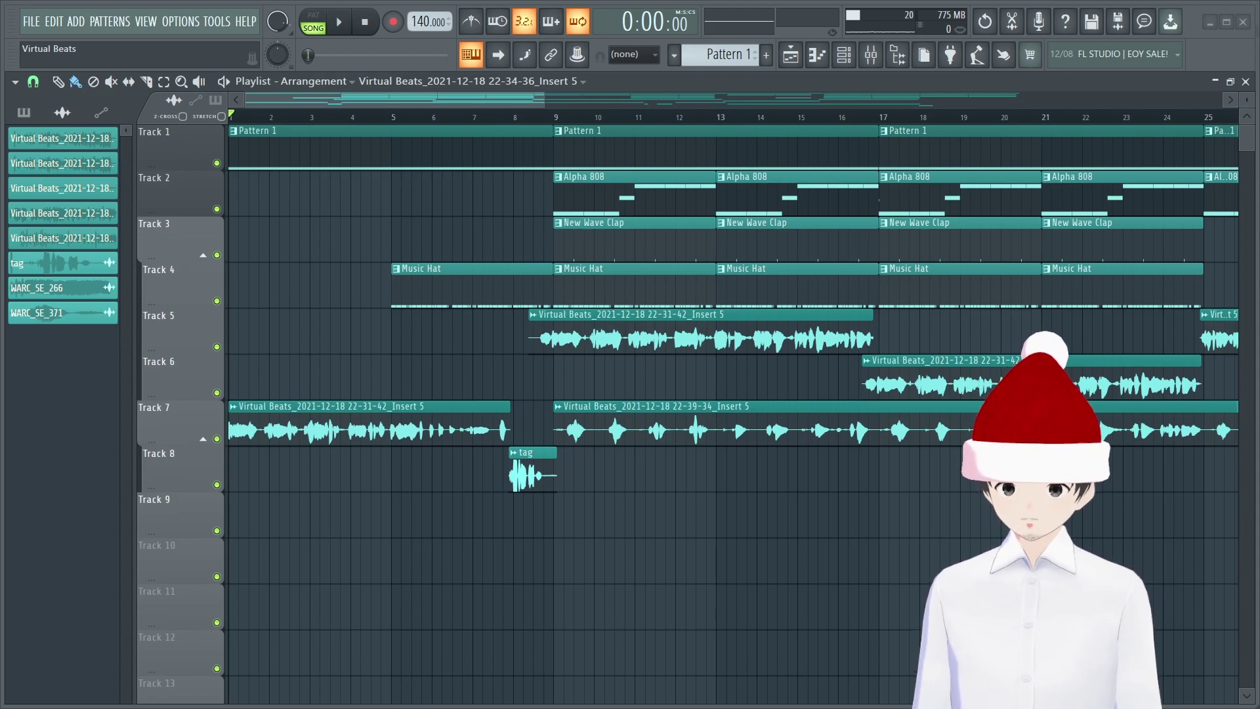
Play the arrangement from the start, turn on playlist scrolling during playback, and stop the song
{"action": "key", "text": "space"}
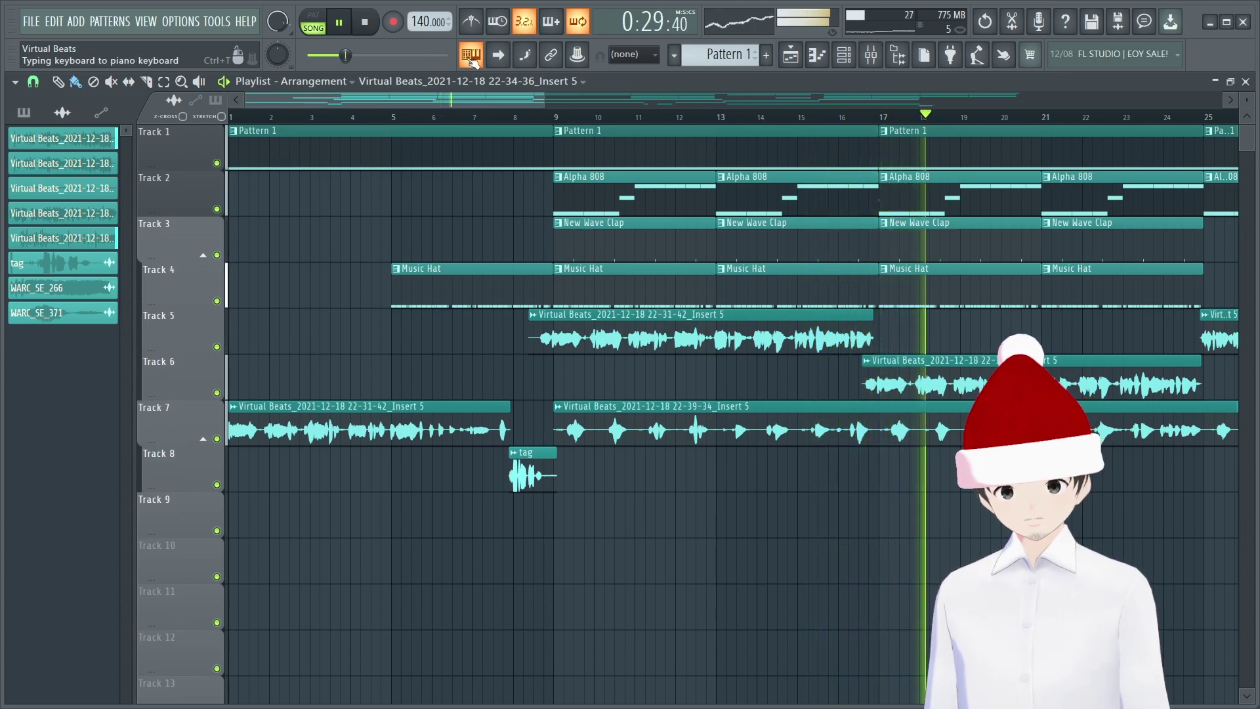
{"action": "left_click", "coordinate": [503, 55]}
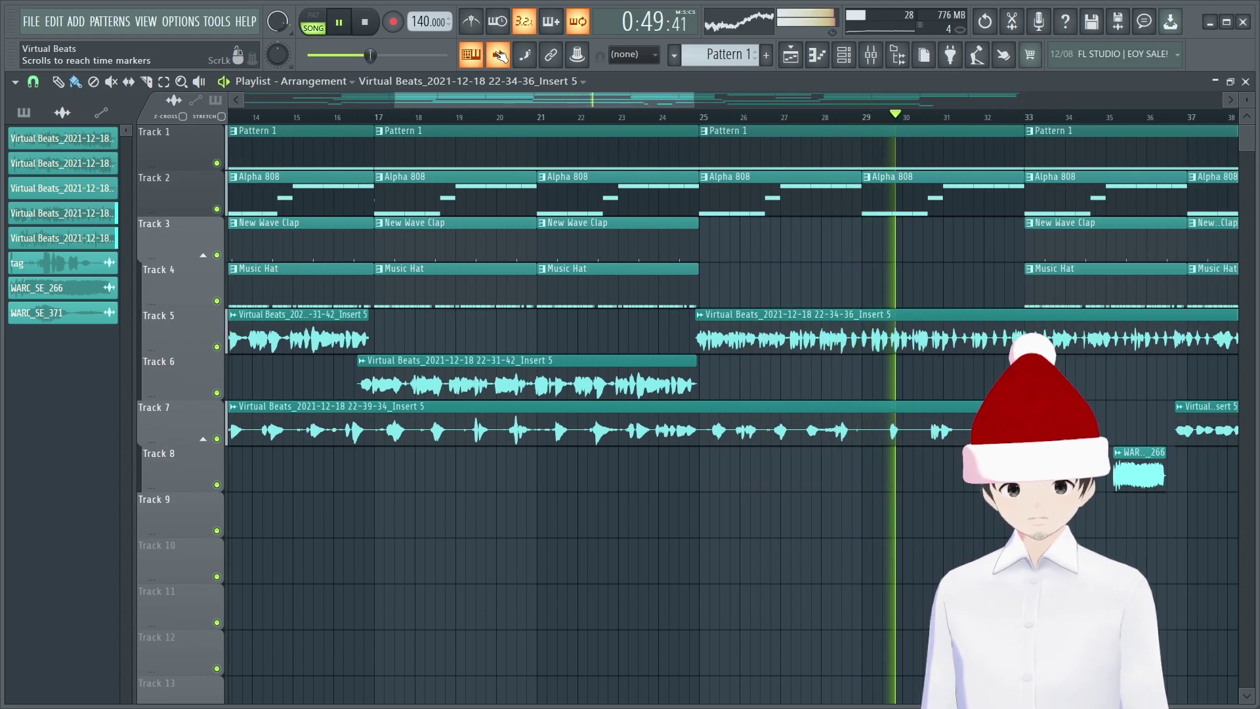
{"action": "left_click", "coordinate": [366, 29]}
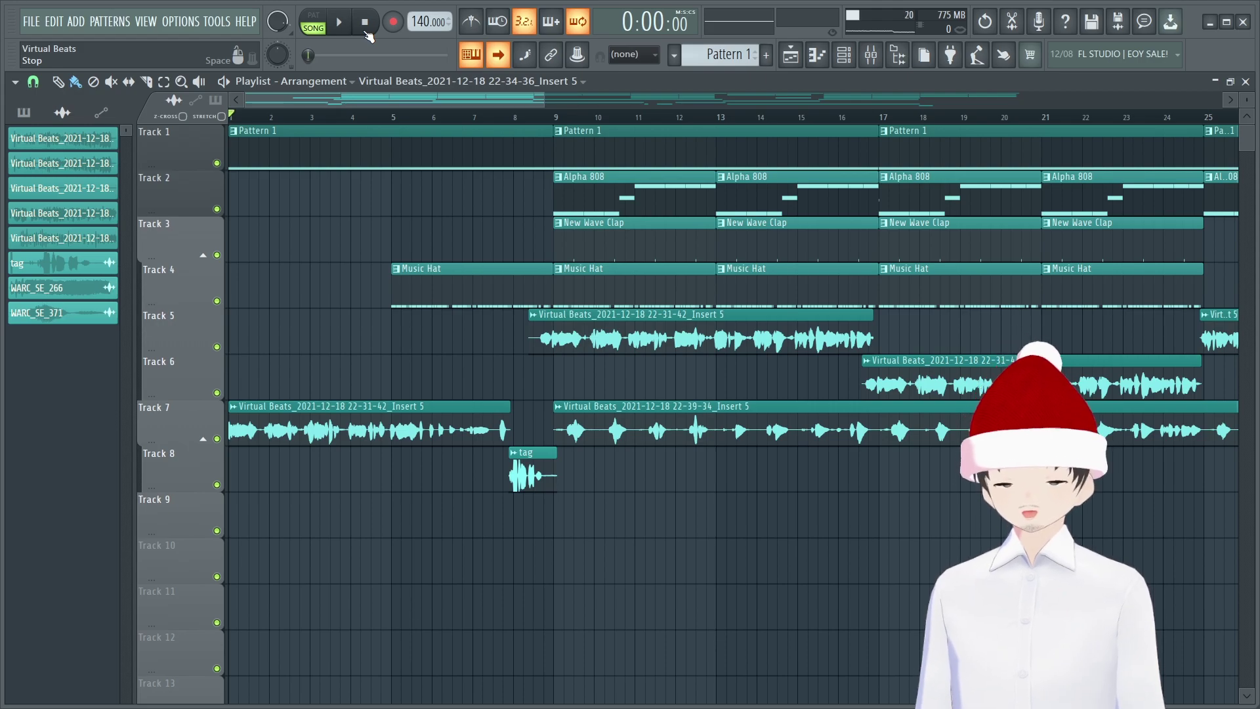
Open the Fruity Limiter on the Vocals mixer track and load its Noise gate preset
{"action": "left_click", "coordinate": [871, 54]}
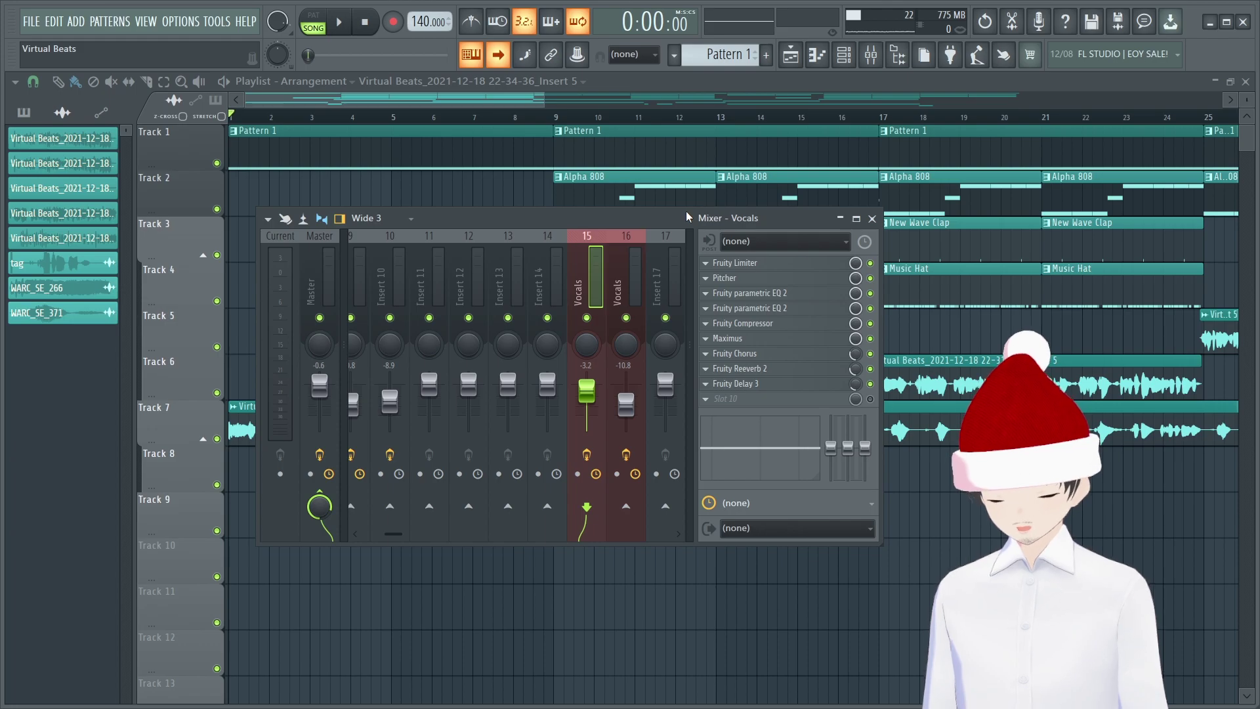
{"action": "left_click", "coordinate": [730, 263]}
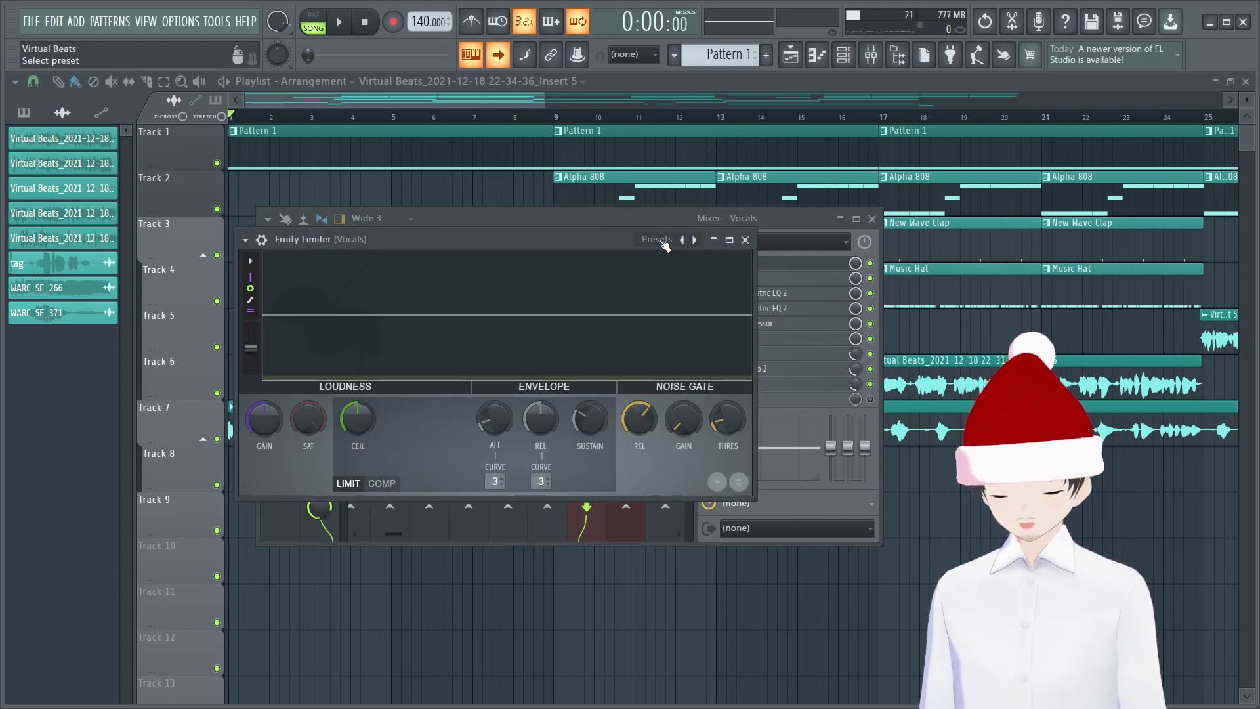
{"action": "left_click_drag", "start_coordinate": [542, 239], "coordinate": [816, 177]}
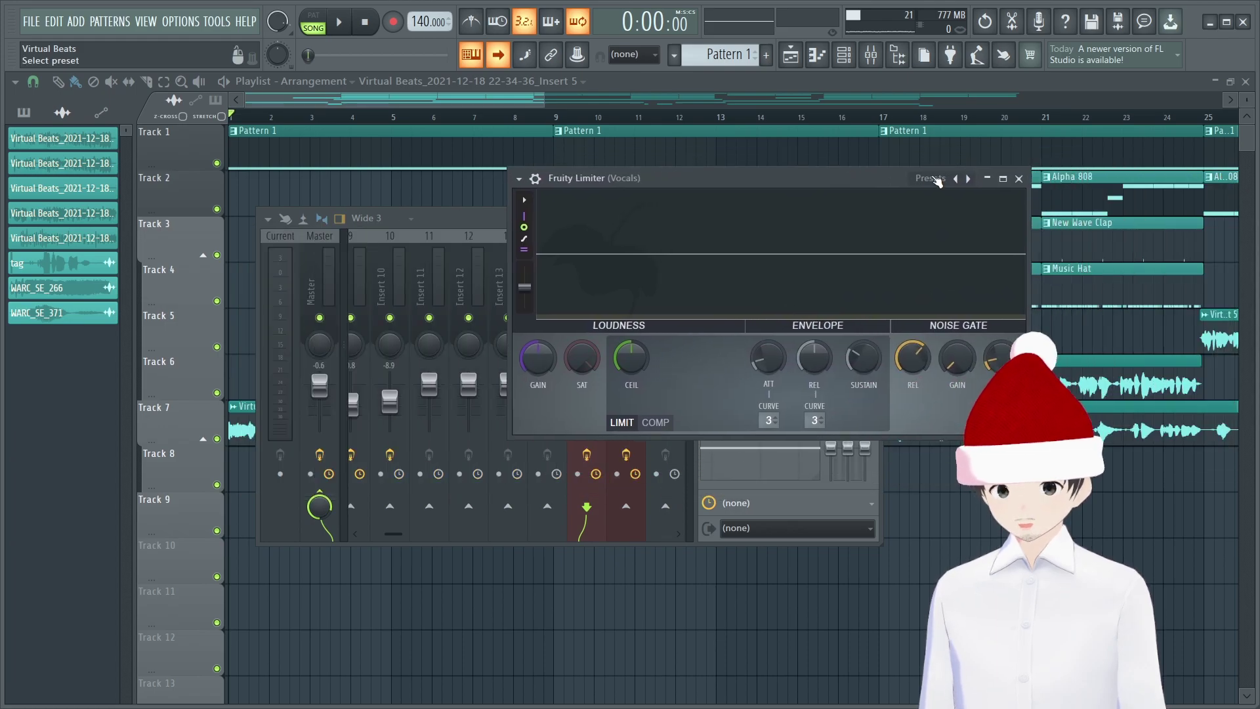
{"action": "left_click", "coordinate": [925, 178]}
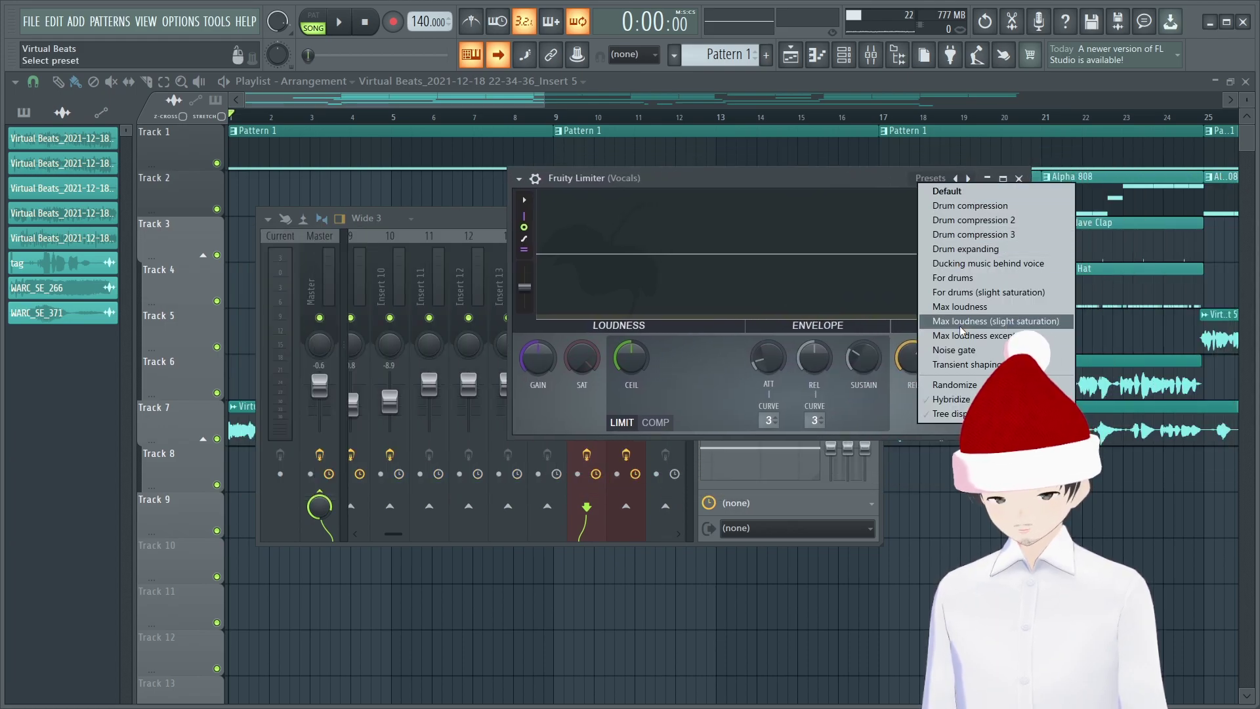
{"action": "left_click", "coordinate": [955, 350]}
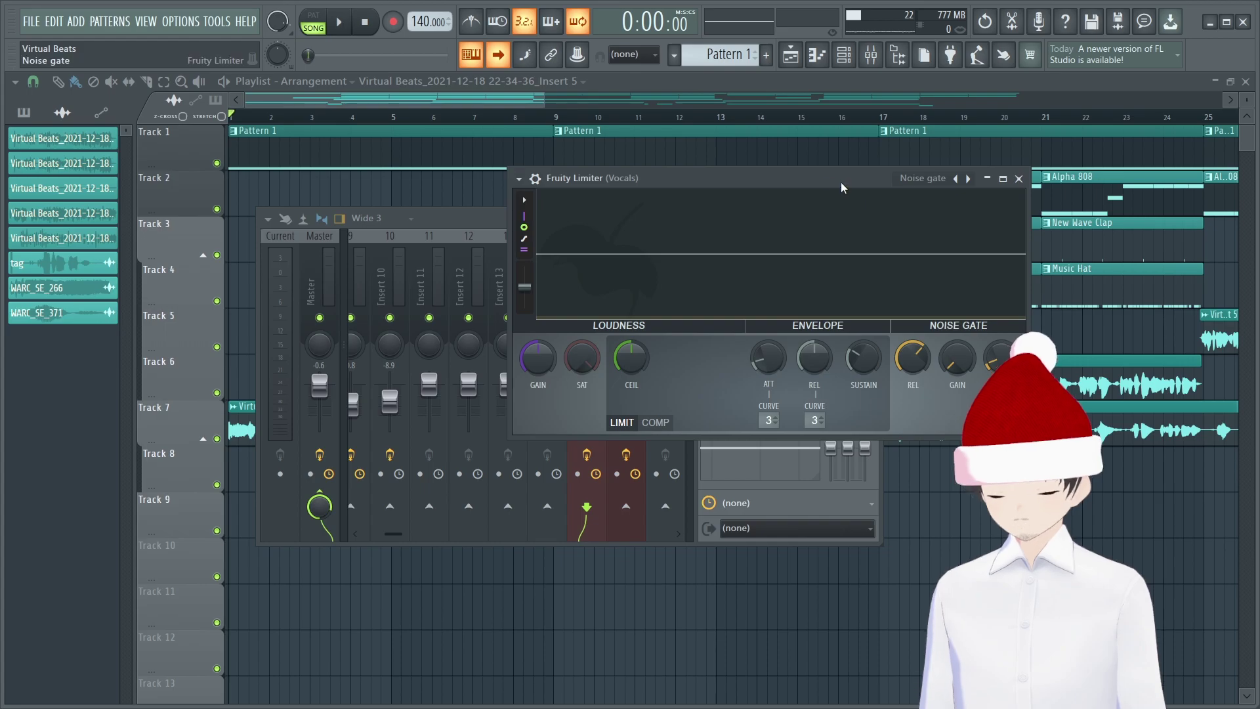
{"action": "left_click_drag", "start_coordinate": [817, 174], "coordinate": [722, 233]}
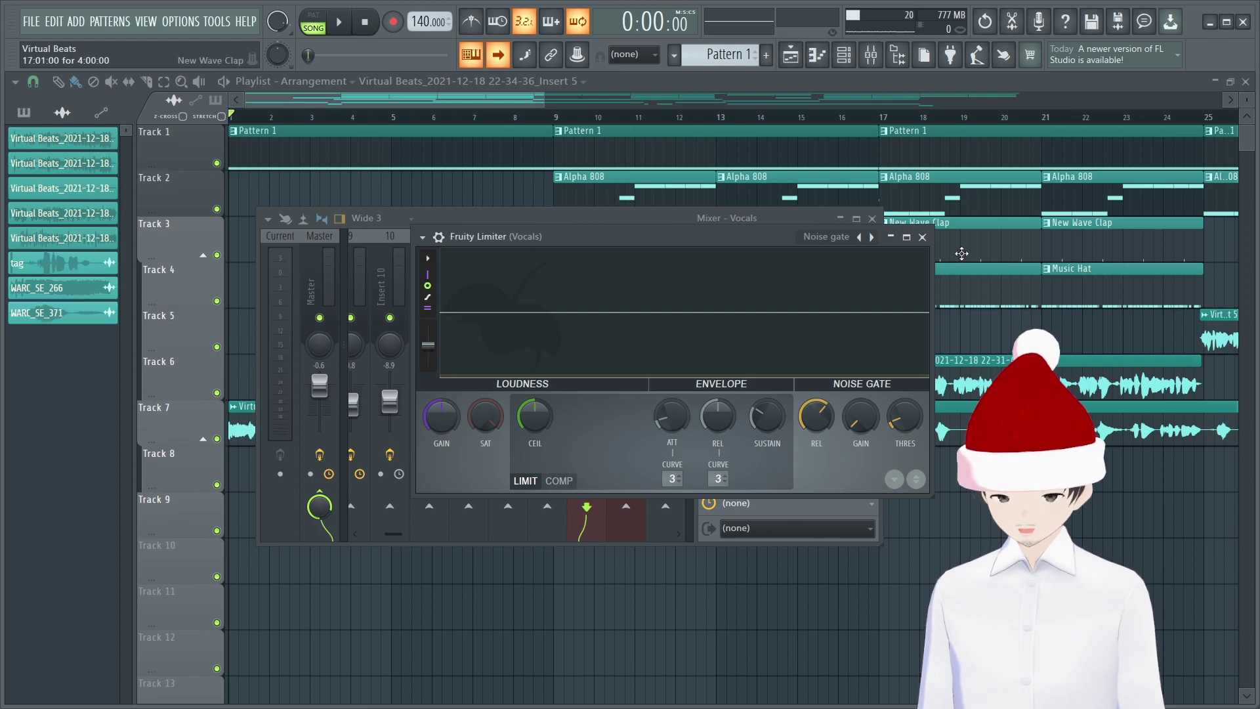
Move the song position to bar 9, leave only Fruity Limiter and Pitcher enabled on the Vocals track, and solo that track
{"action": "left_click", "coordinate": [559, 117]}
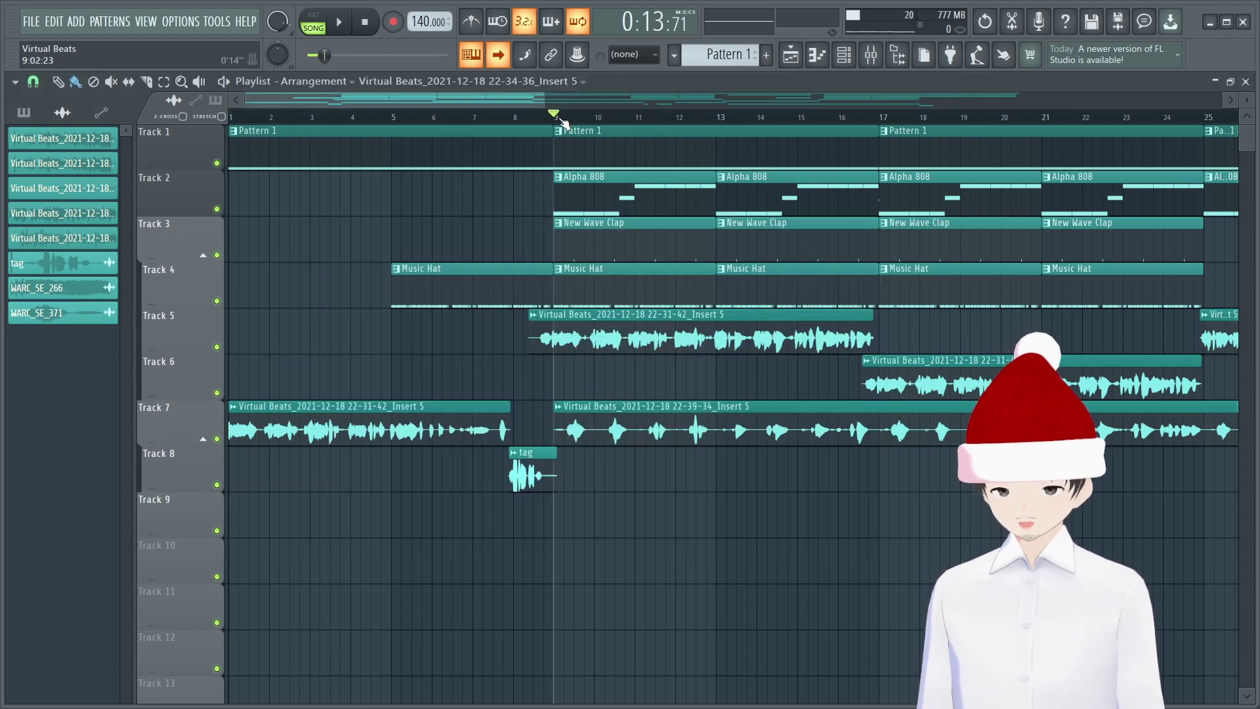
{"action": "left_click", "coordinate": [870, 55]}
{"action": "right_click", "coordinate": [871, 262]}
{"action": "left_click", "coordinate": [880, 269]}
{"action": "left_click", "coordinate": [870, 279]}
{"action": "key", "text": "space"}
{"action": "right_click", "coordinate": [588, 317]}
{"action": "left_click", "coordinate": [596, 324]}
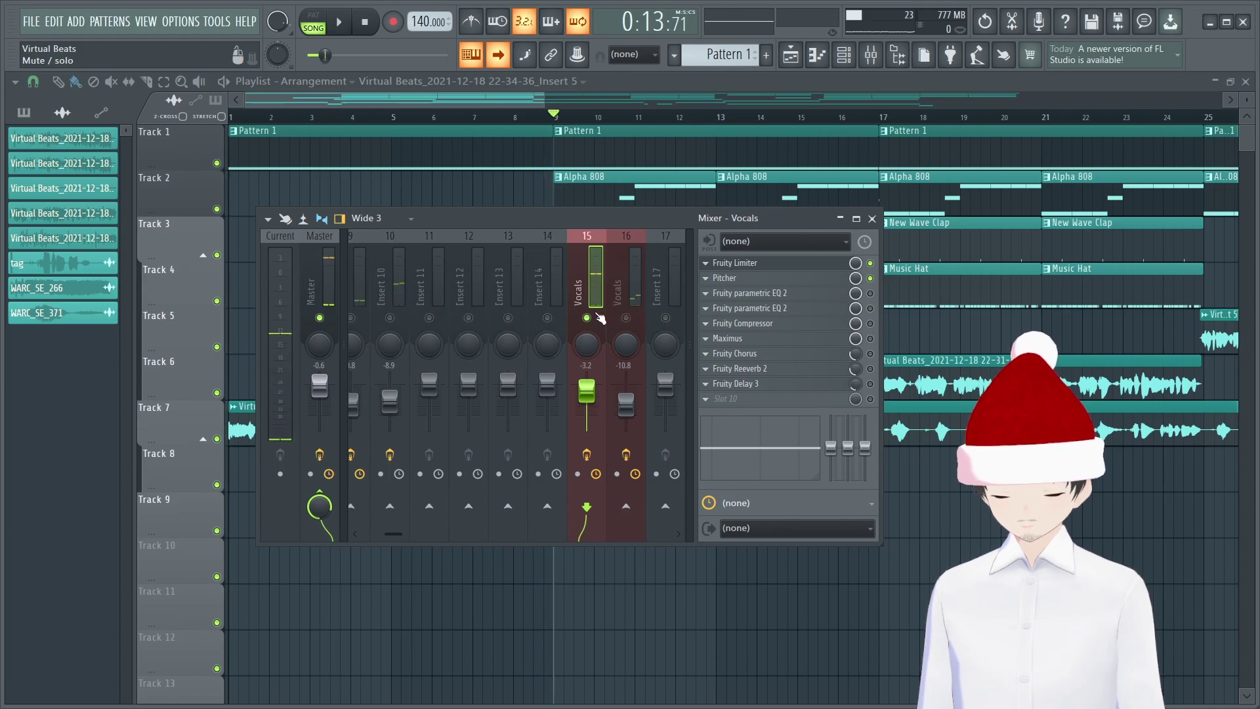
Set the Vocals limiter's noise gate threshold to -INF dB and audition the ungated vocals from bar 9
{"action": "left_click", "coordinate": [755, 263]}
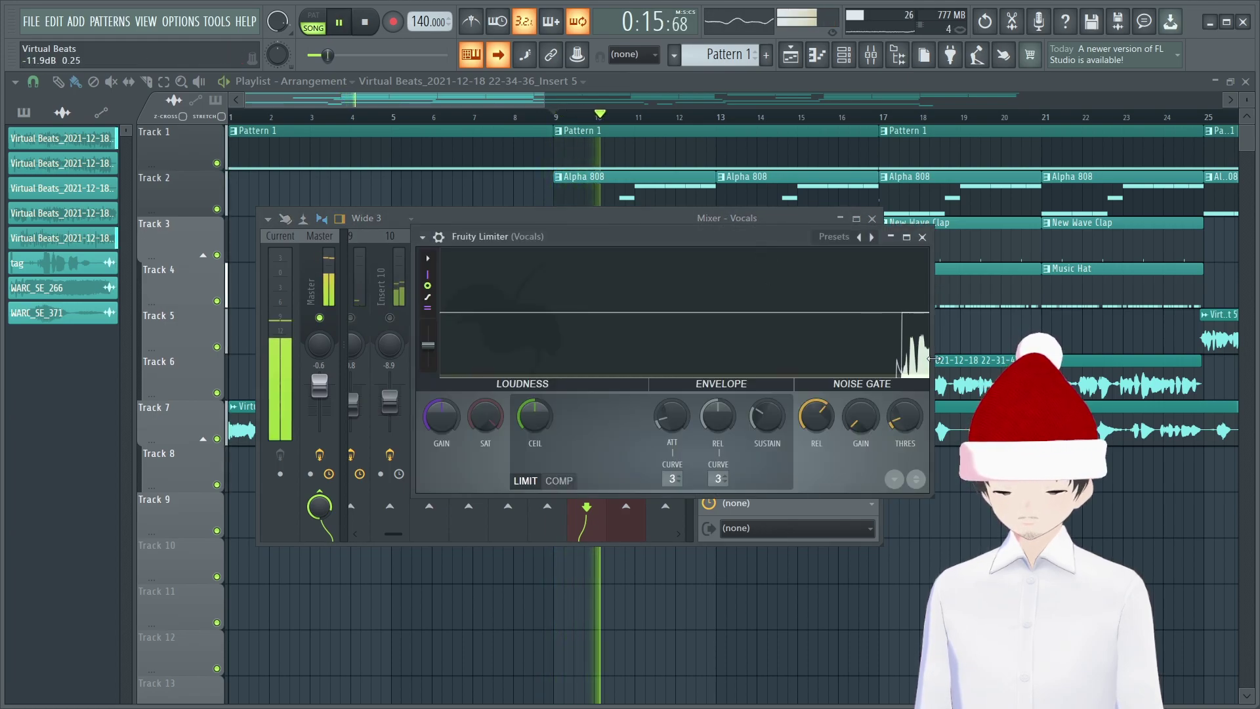
{"action": "key", "text": "space"}
{"action": "key", "text": "space"}
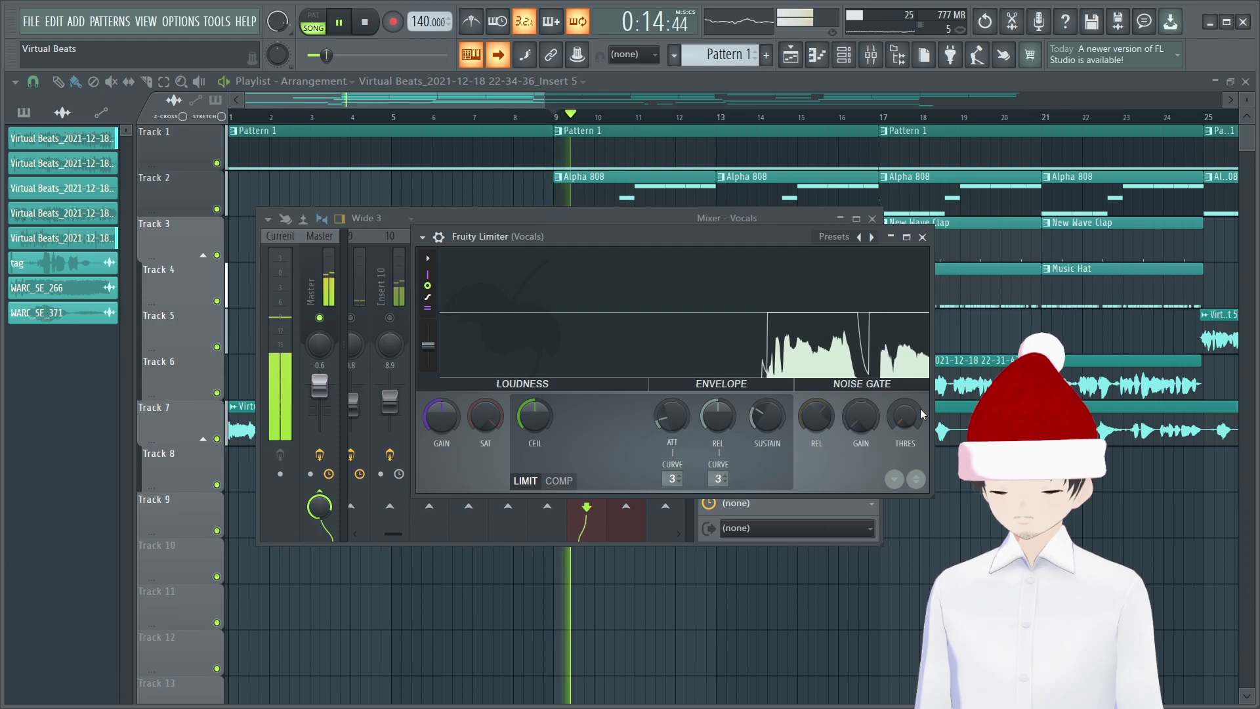
{"action": "key", "text": "space"}
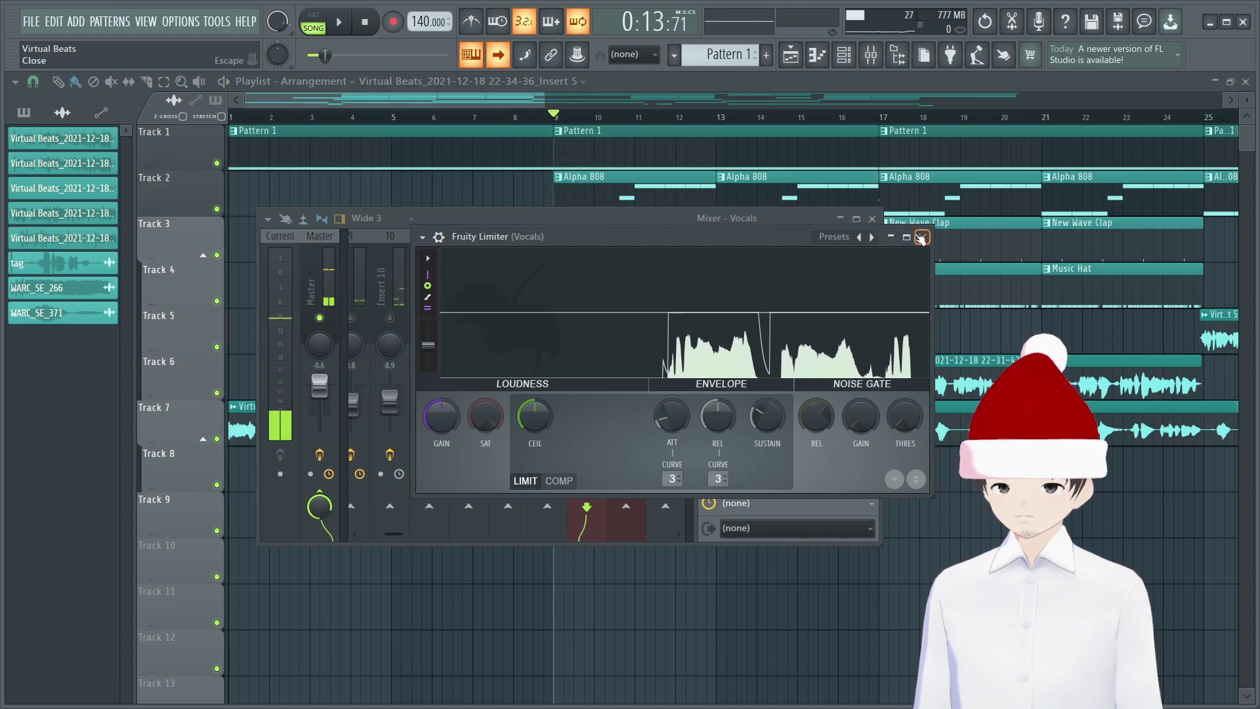
{"action": "left_click", "coordinate": [871, 55]}
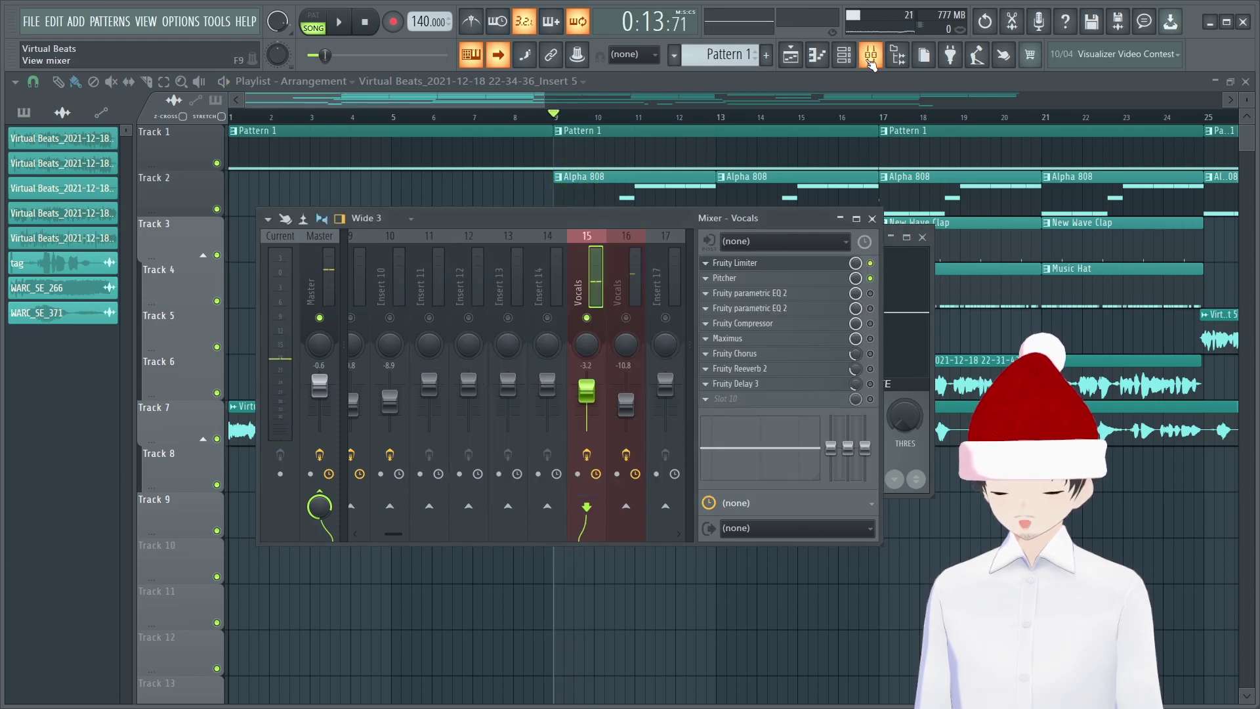
{"action": "left_click", "coordinate": [820, 262]}
{"action": "key", "text": "space"}
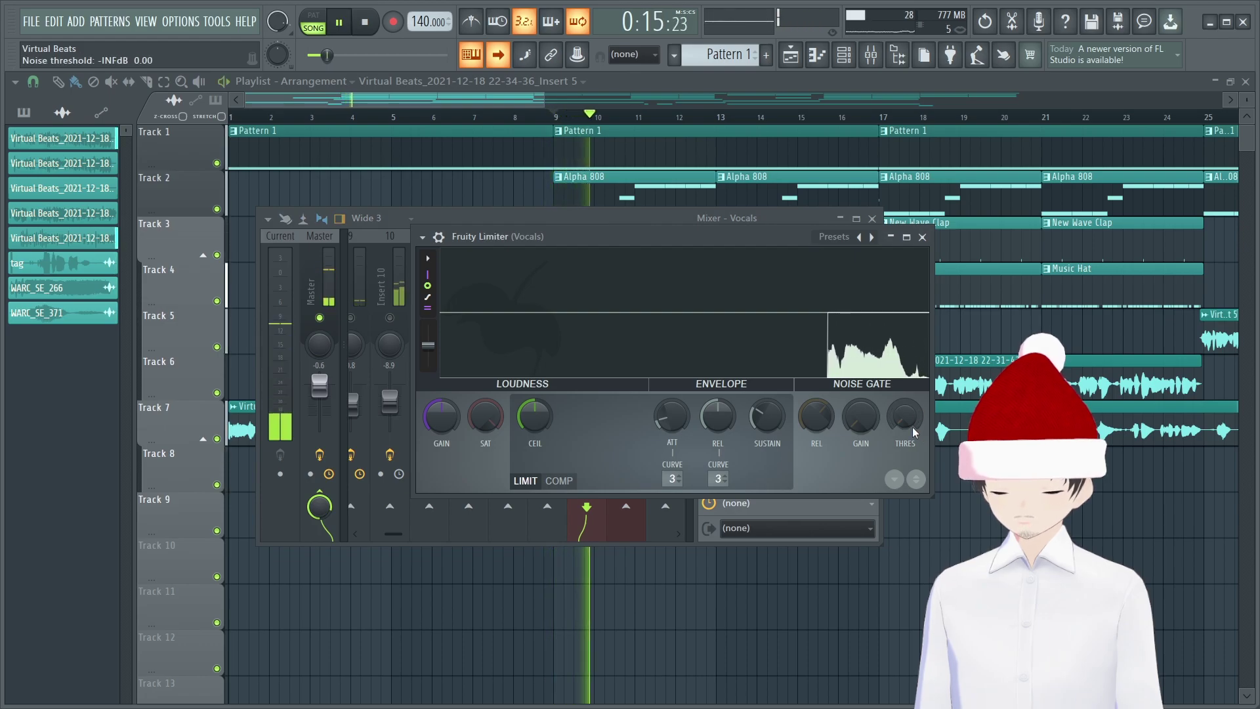
{"action": "key", "text": "space"}
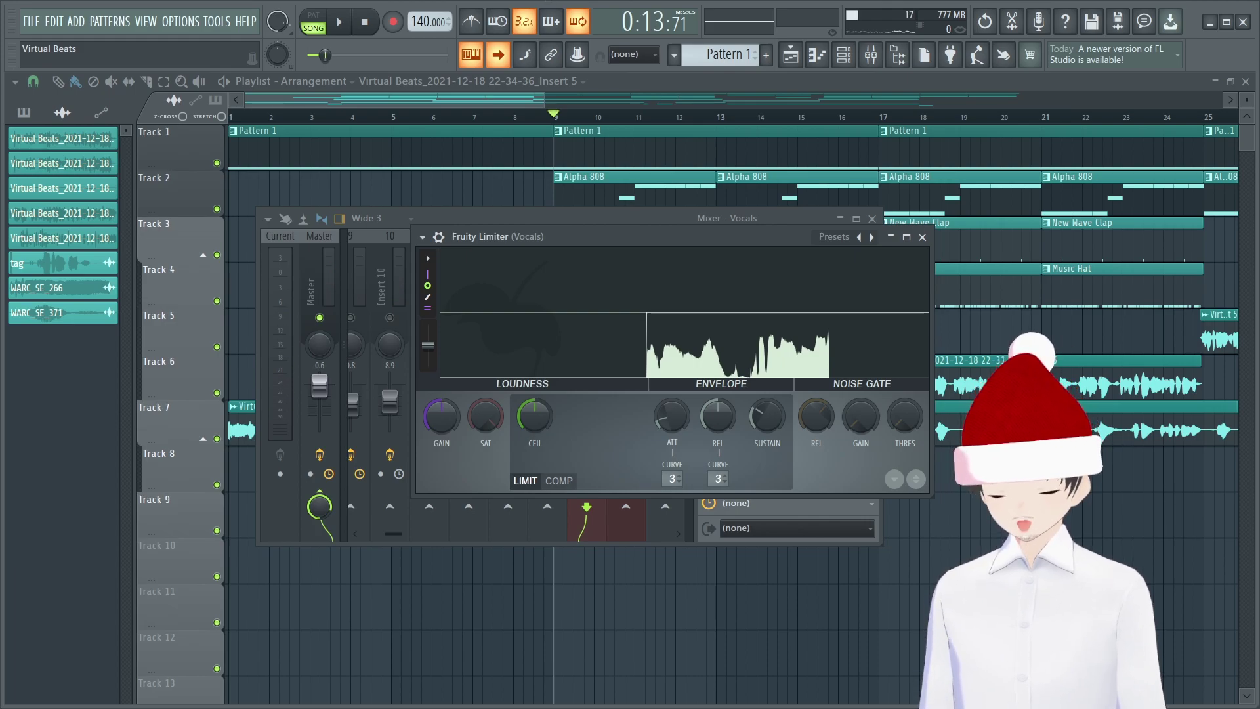
Try noise gate thresholds of -10.8 dB and -8.0 dB on the Vocals limiter while auditioning the vocals
{"action": "left_click_drag", "start_coordinate": [904, 416], "coordinate": [904, 394]}
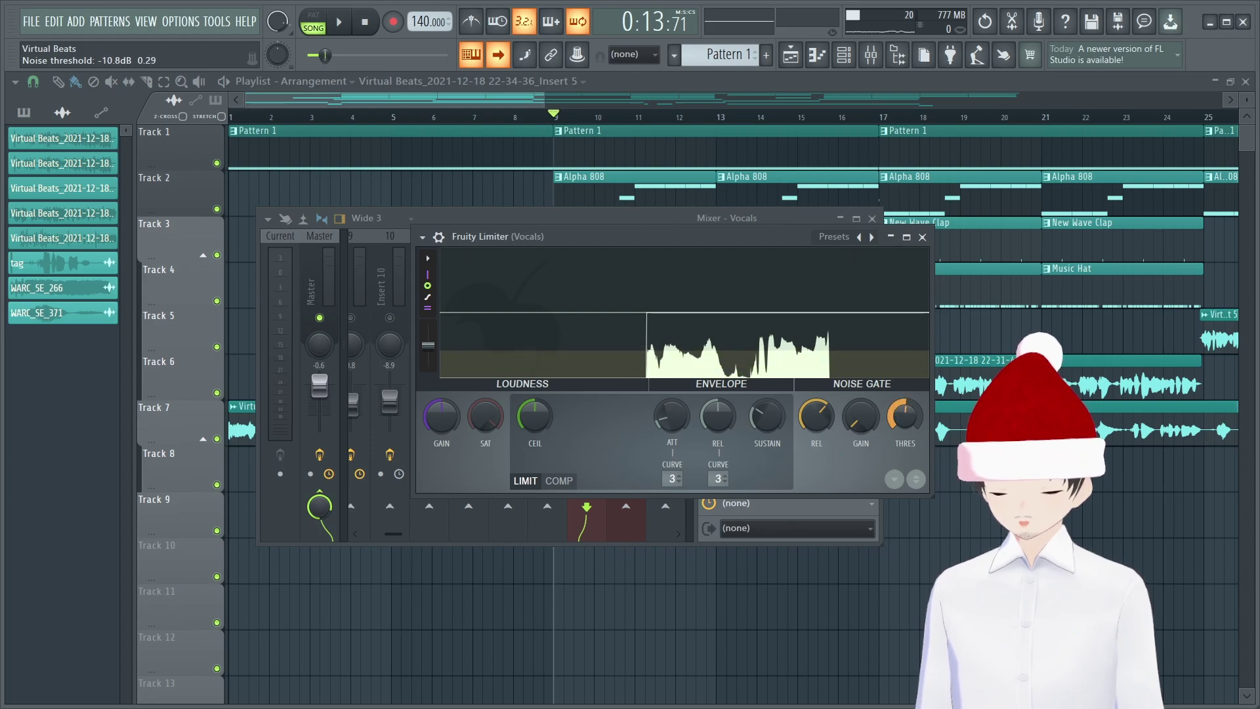
{"action": "key", "text": "space"}
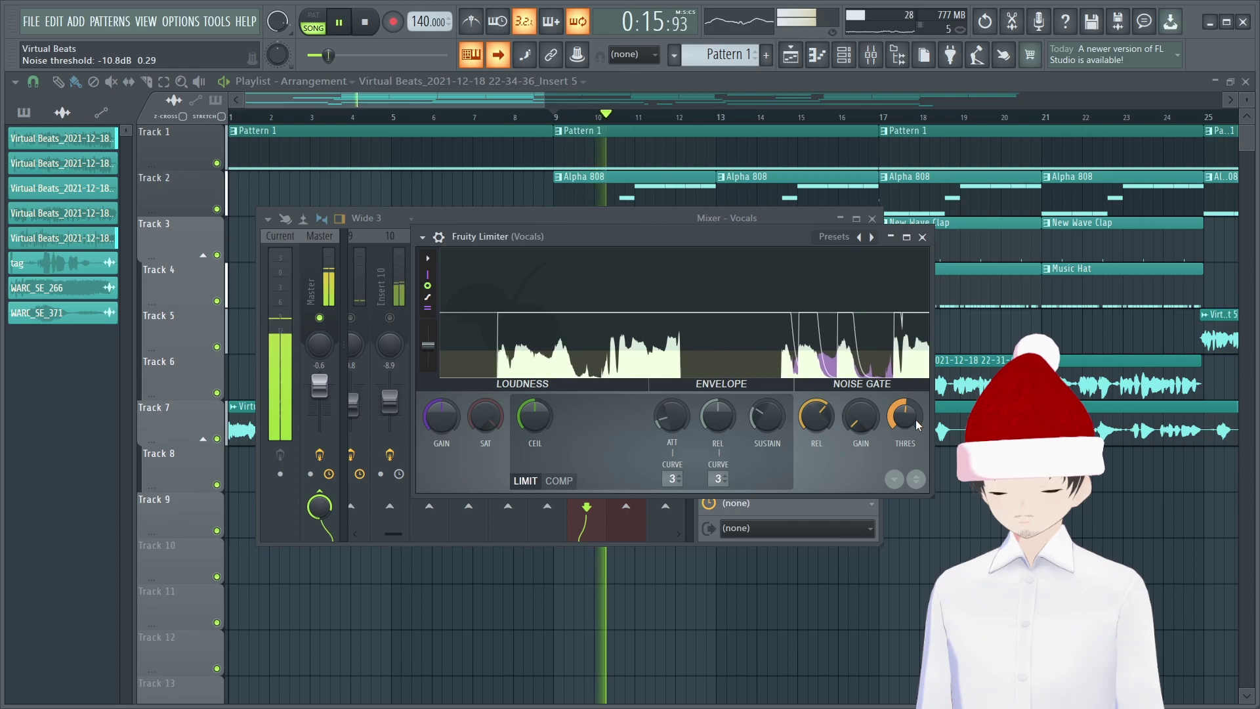
{"action": "left_click_drag", "start_coordinate": [915, 420], "coordinate": [915, 419]}
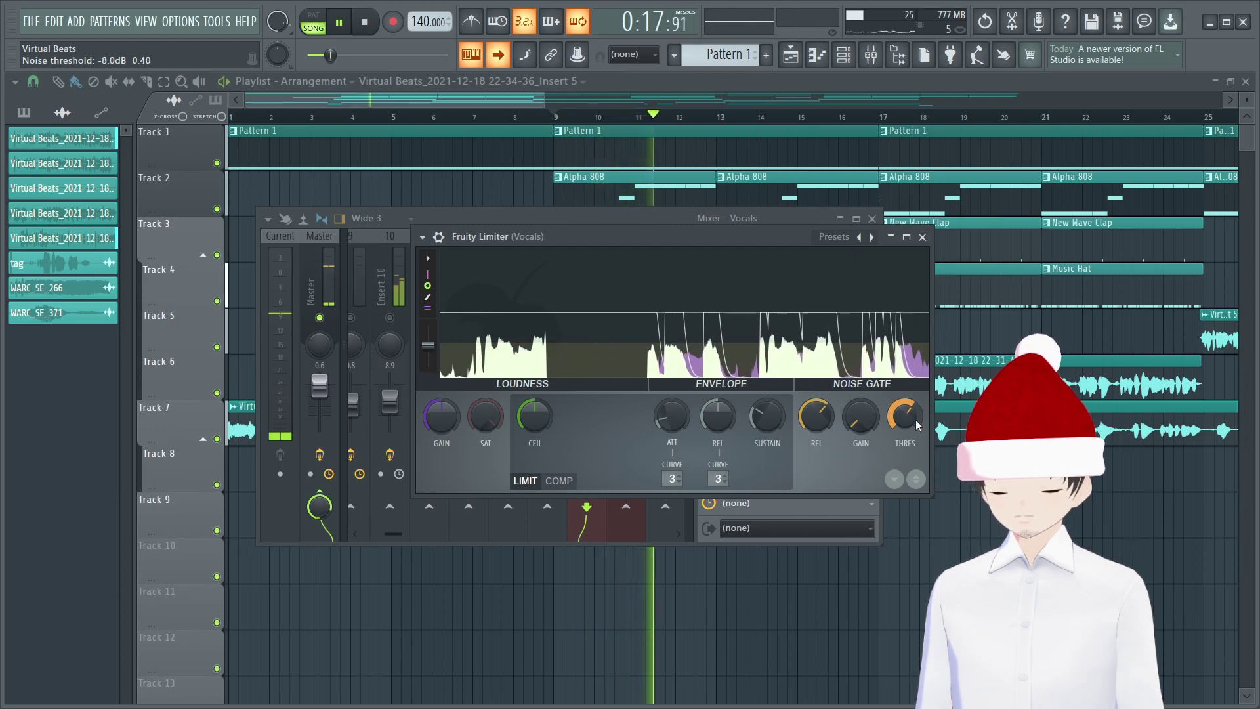
{"action": "key", "text": "space"}
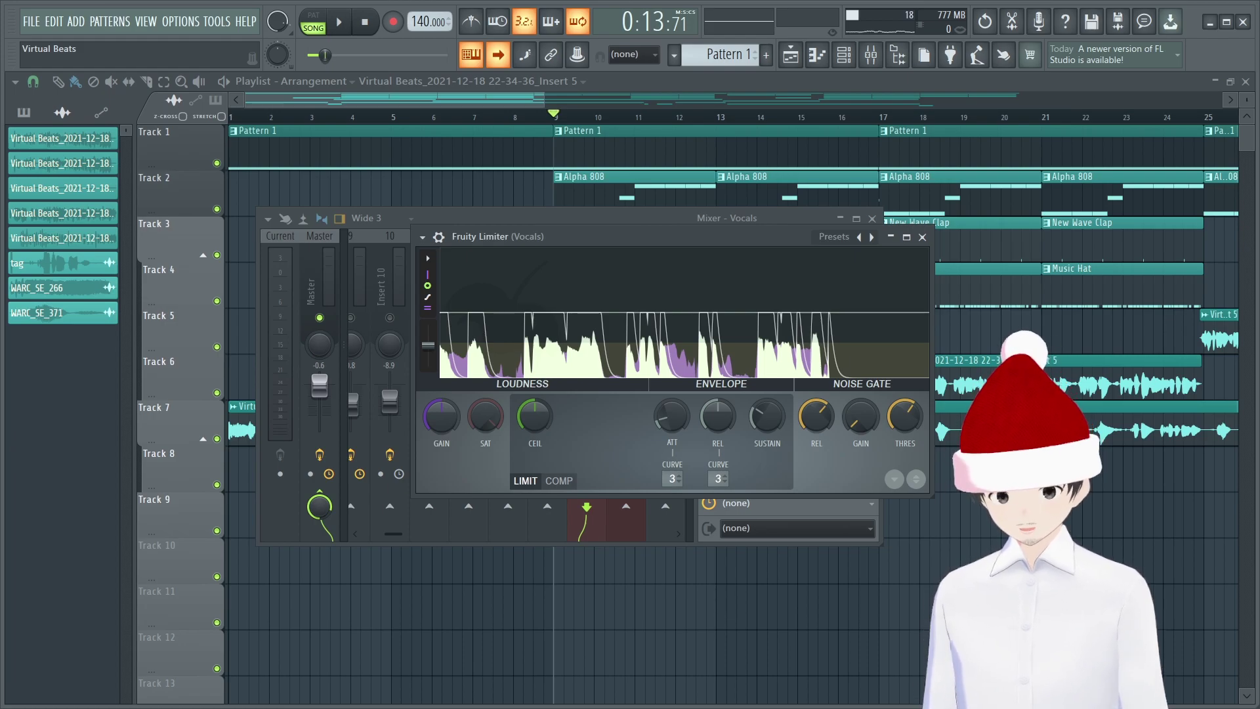
Reset the noise gate threshold to -INF dB, raise it slightly while auditioning the vocals, and close the Fruity Limiter
{"action": "left_click_drag", "start_coordinate": [905, 417], "coordinate": [905, 494]}
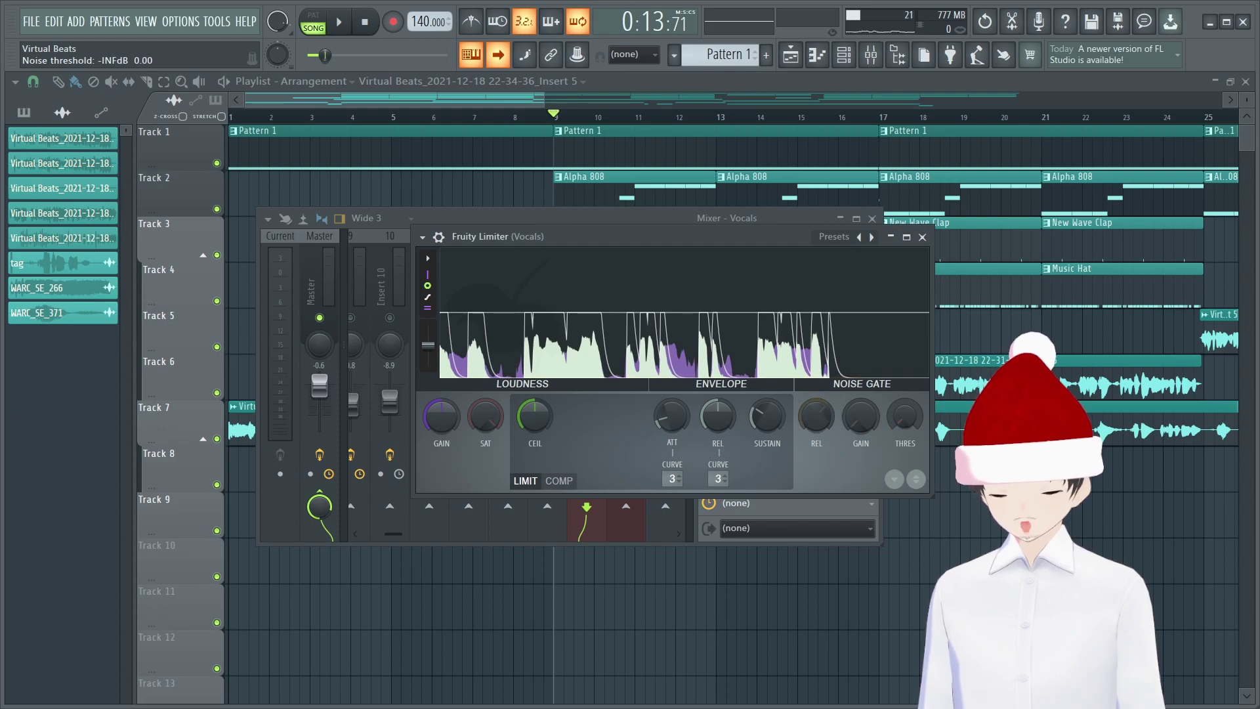
{"action": "key", "text": "space"}
{"action": "left_click_drag", "start_coordinate": [905, 417], "coordinate": [905, 406]}
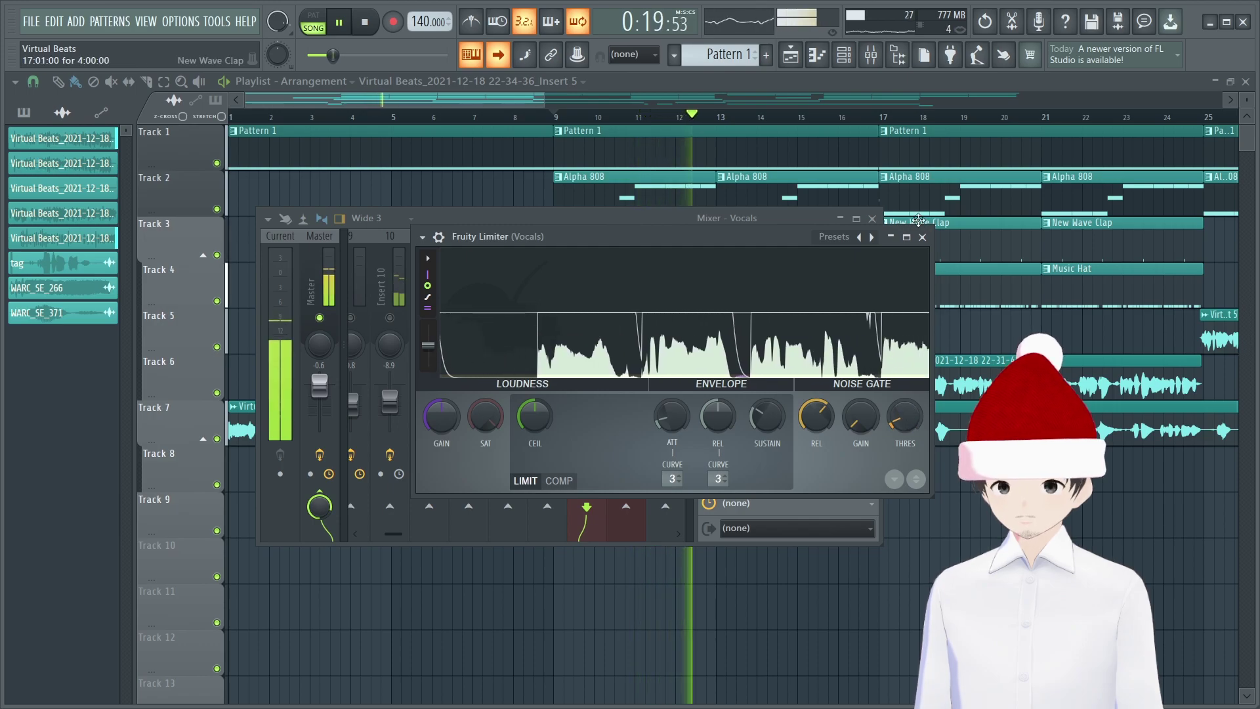
{"action": "key", "text": "space"}
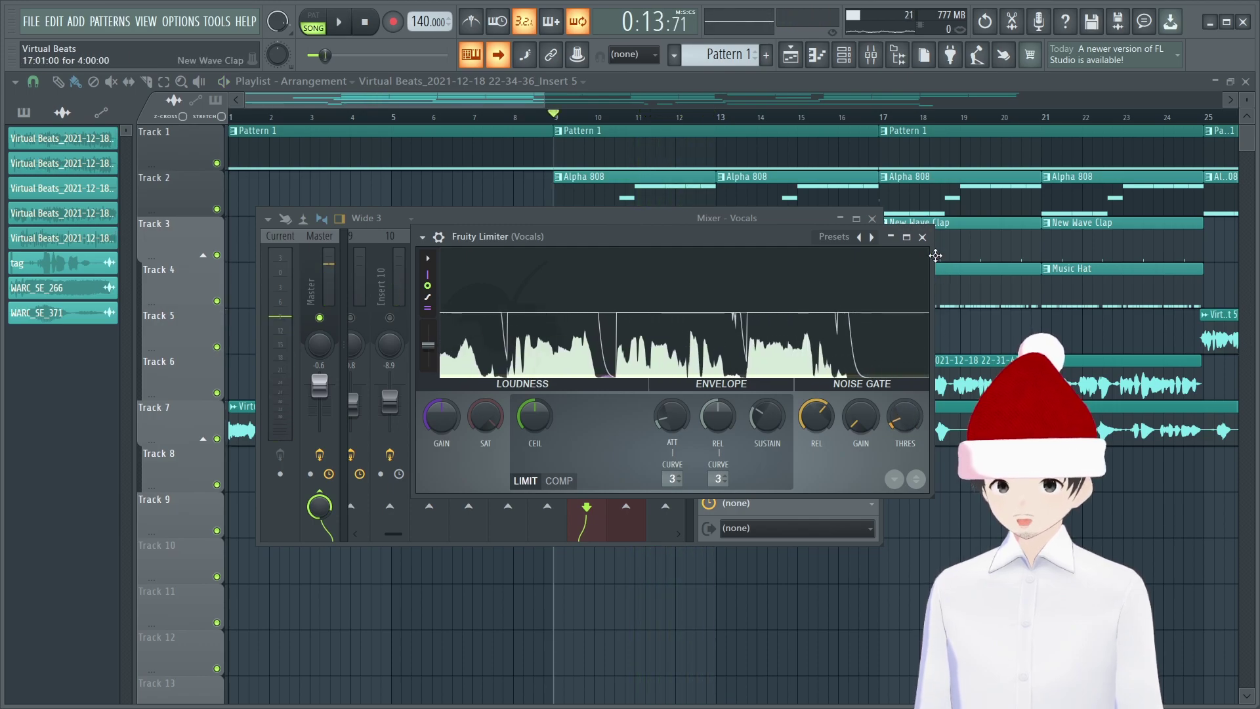
{"action": "left_click", "coordinate": [922, 237]}
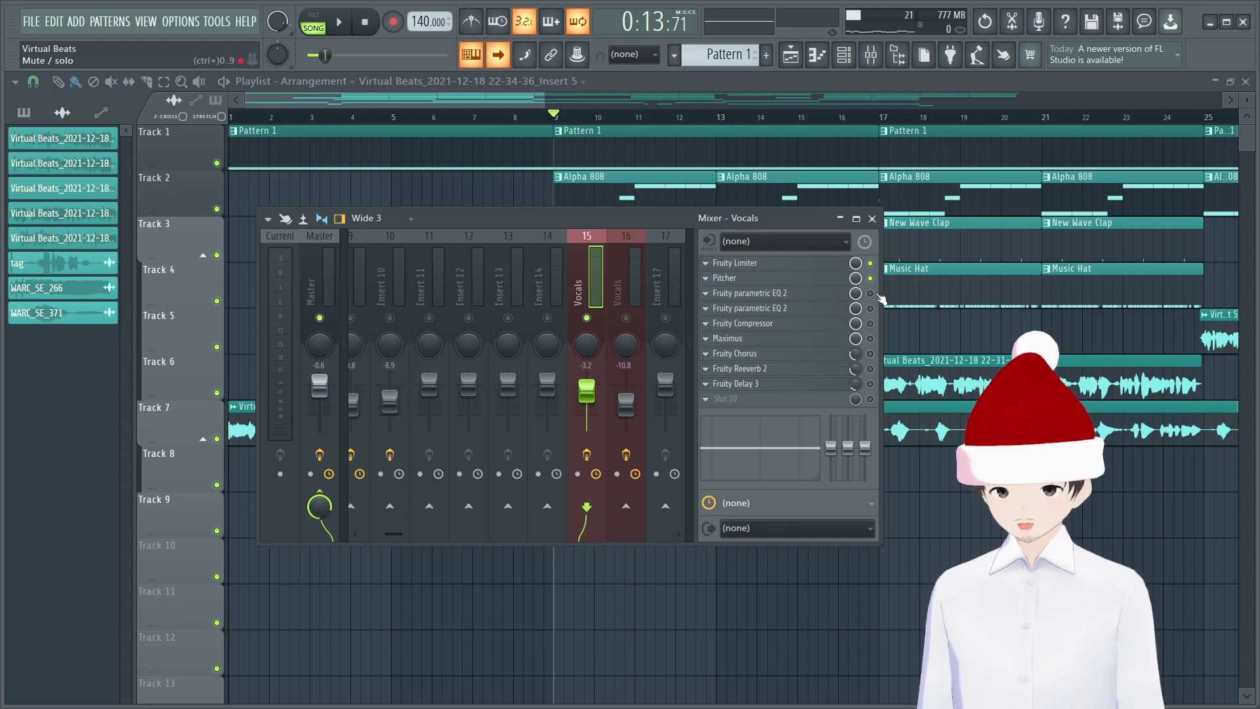
Open Pitcher on the Vocals track and choose 25 Hz as its minimum frequency
{"action": "left_click", "coordinate": [820, 281]}
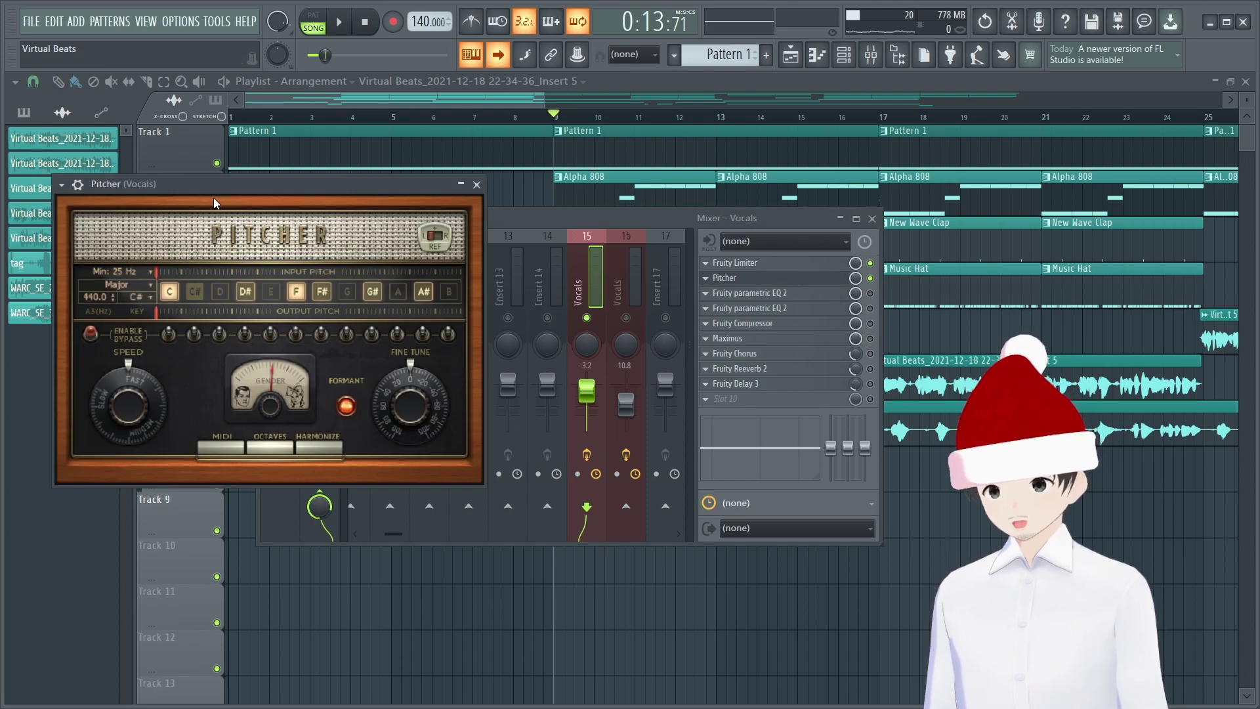
{"action": "left_click_drag", "start_coordinate": [242, 190], "coordinate": [986, 209]}
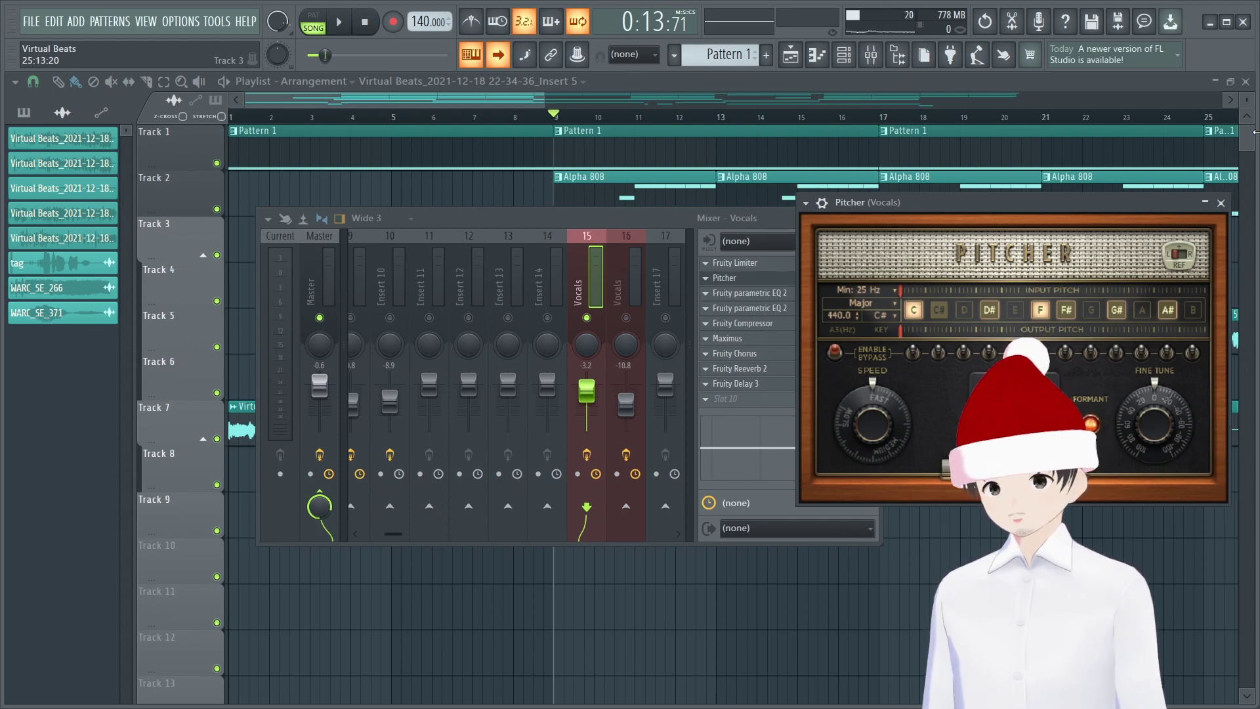
{"action": "left_click_drag", "start_coordinate": [952, 201], "coordinate": [625, 209]}
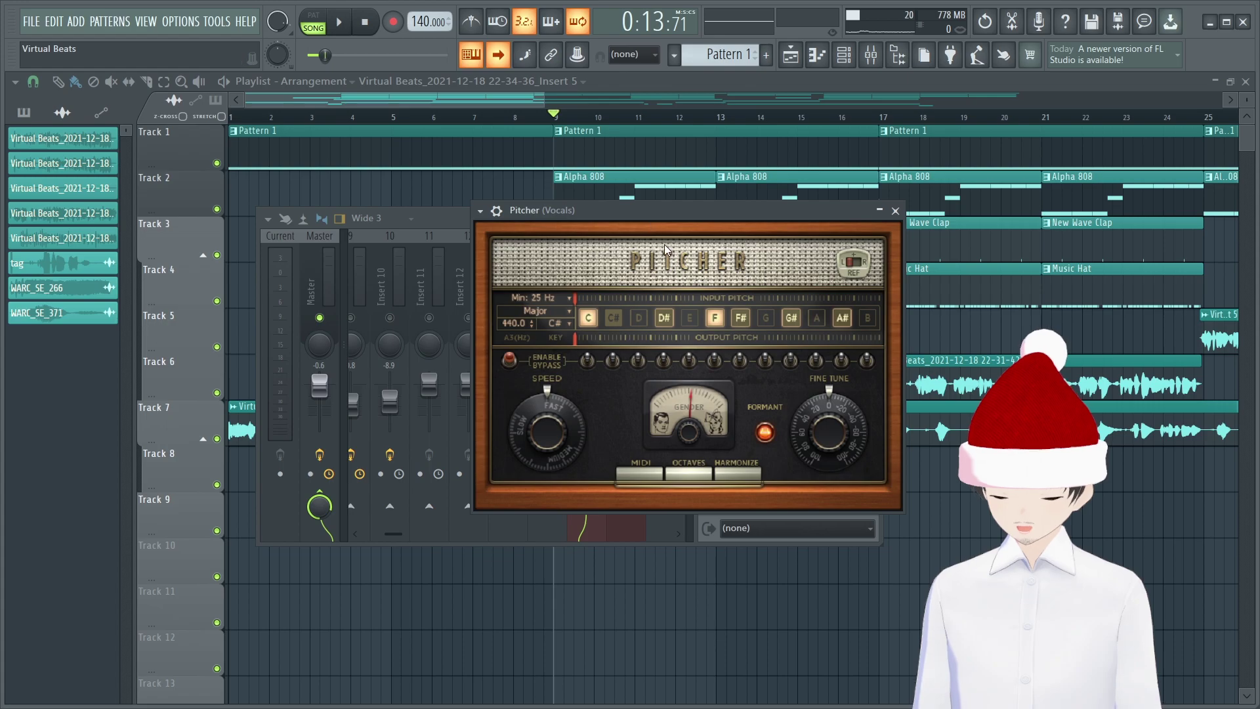
{"action": "left_click", "coordinate": [551, 299]}
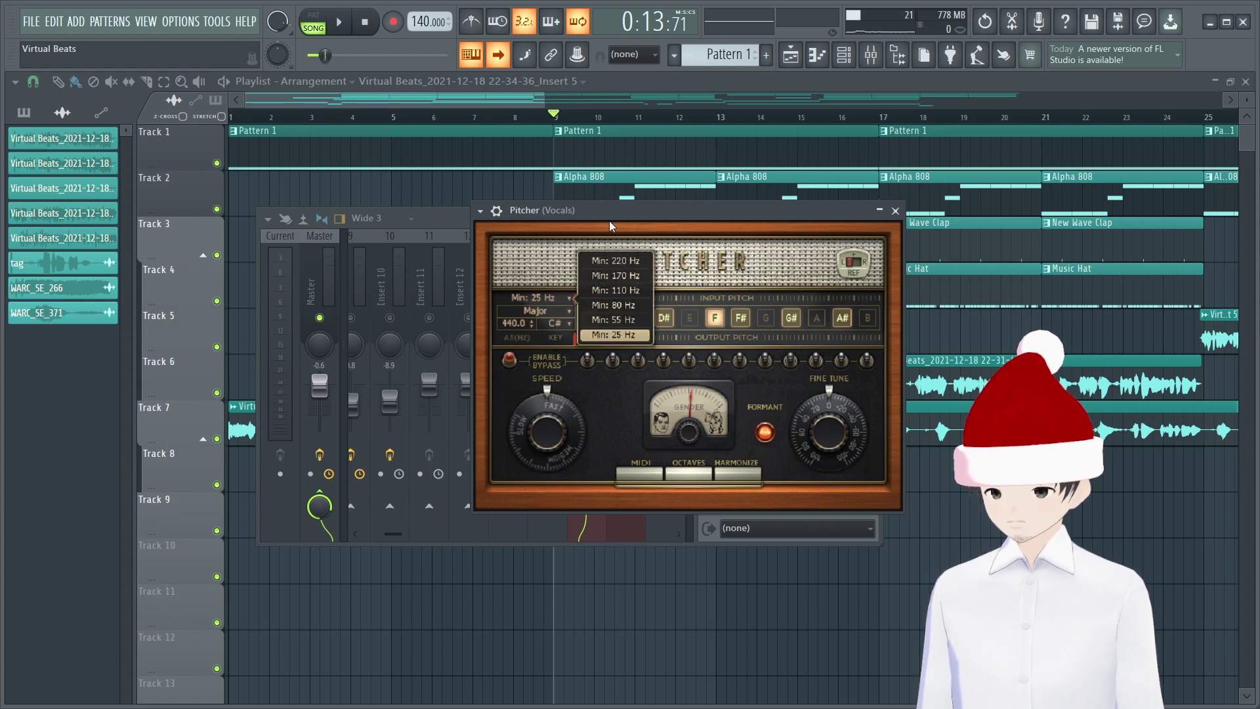
{"action": "left_click", "coordinate": [583, 208]}
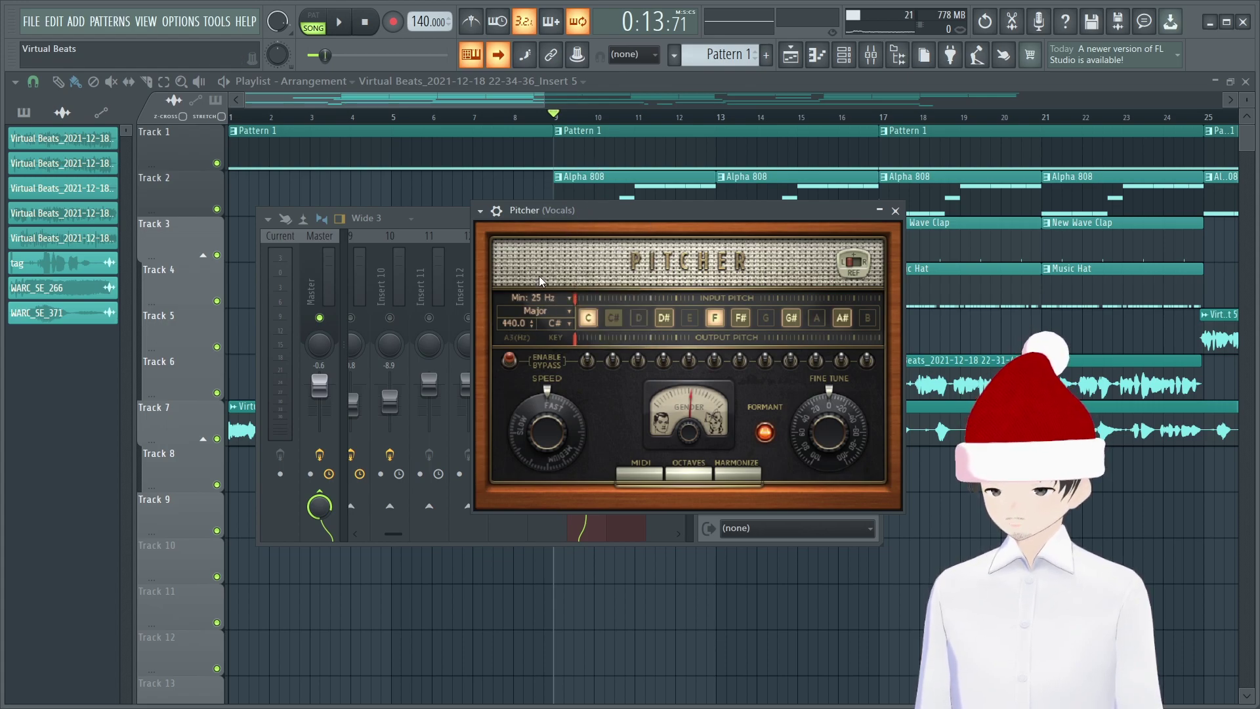
{"action": "left_click", "coordinate": [534, 298]}
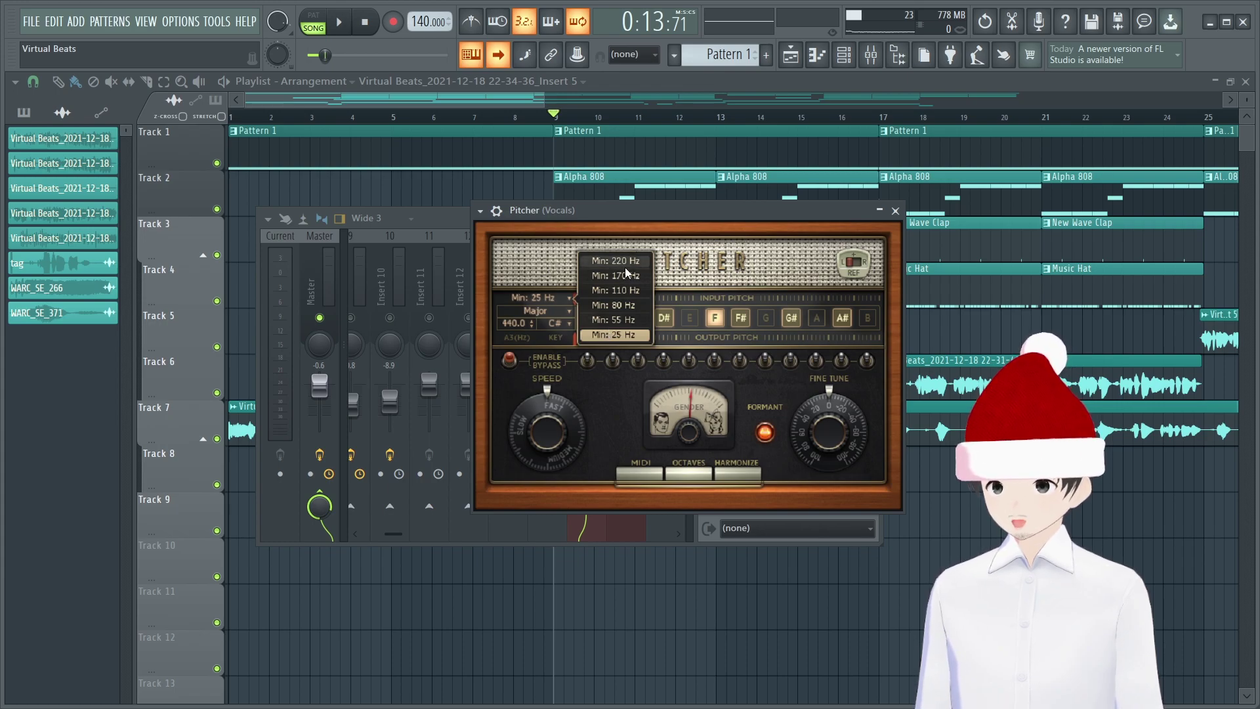
{"action": "left_click", "coordinate": [620, 335]}
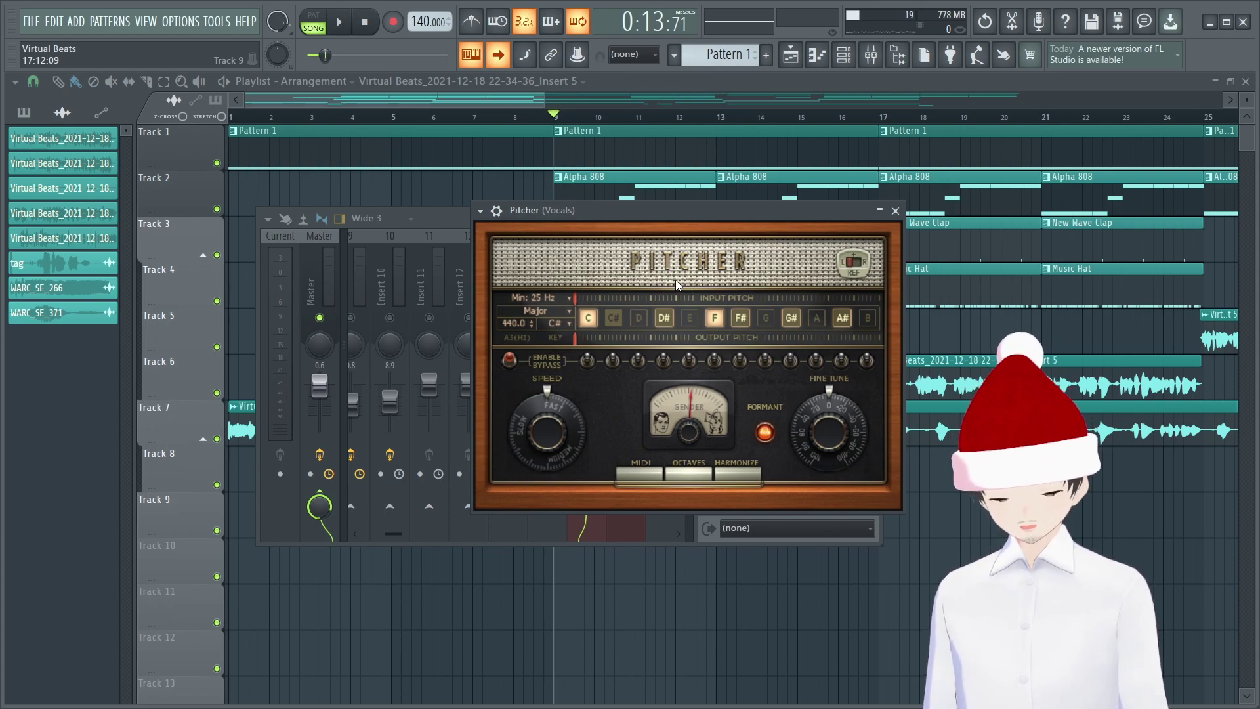
Try D as Pitcher's key with the Major scale, and switch the key back to C#
{"action": "left_click", "coordinate": [549, 310]}
{"action": "left_click", "coordinate": [546, 312]}
{"action": "left_click", "coordinate": [559, 323]}
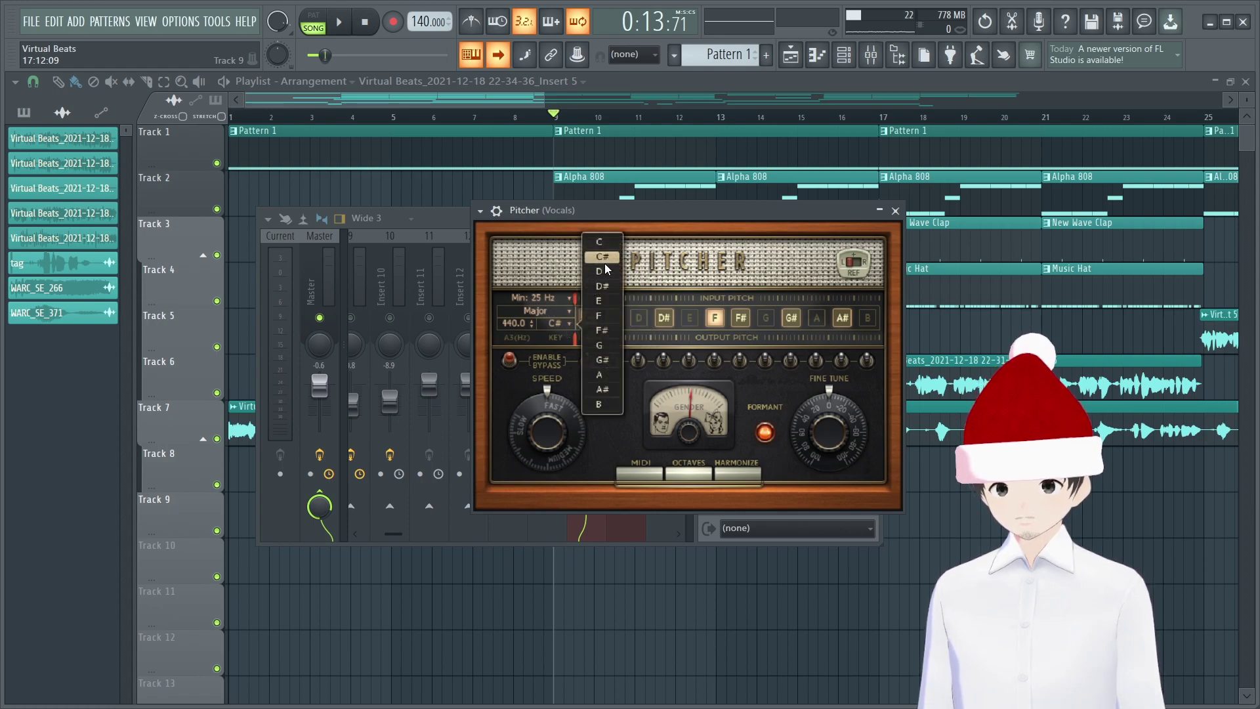
{"action": "left_click", "coordinate": [596, 269]}
{"action": "left_click", "coordinate": [569, 322]}
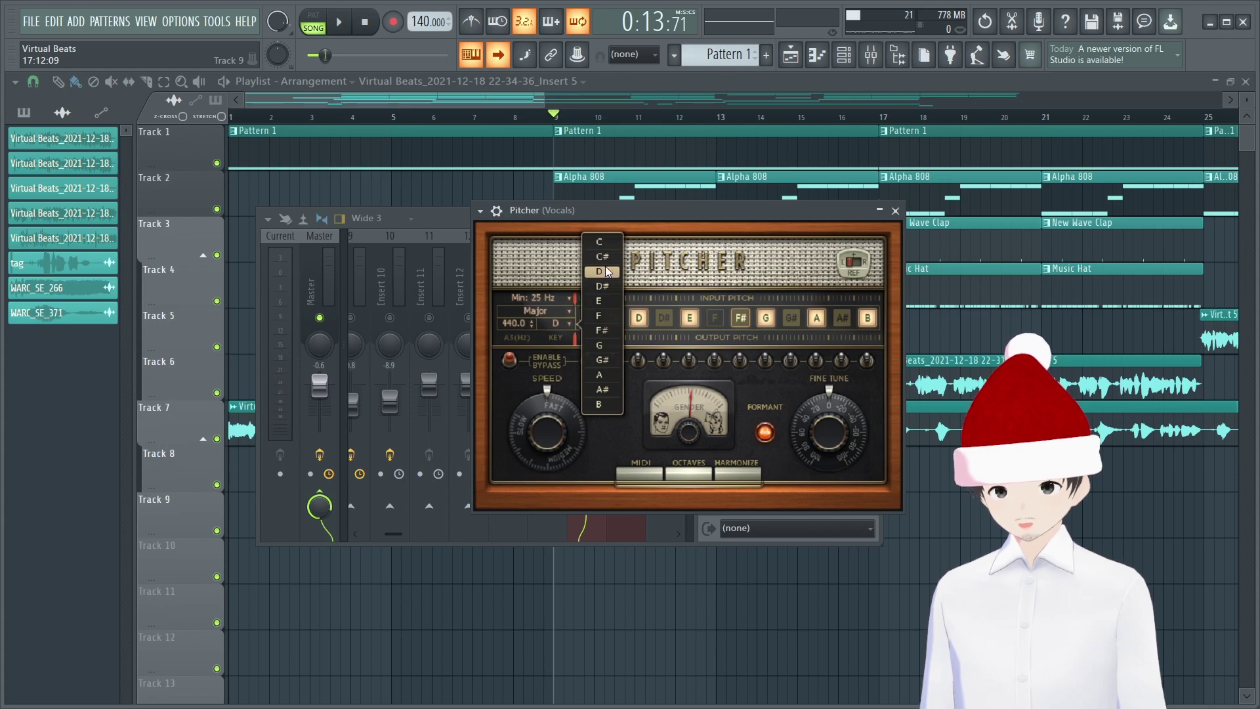
{"action": "left_click", "coordinate": [598, 262]}
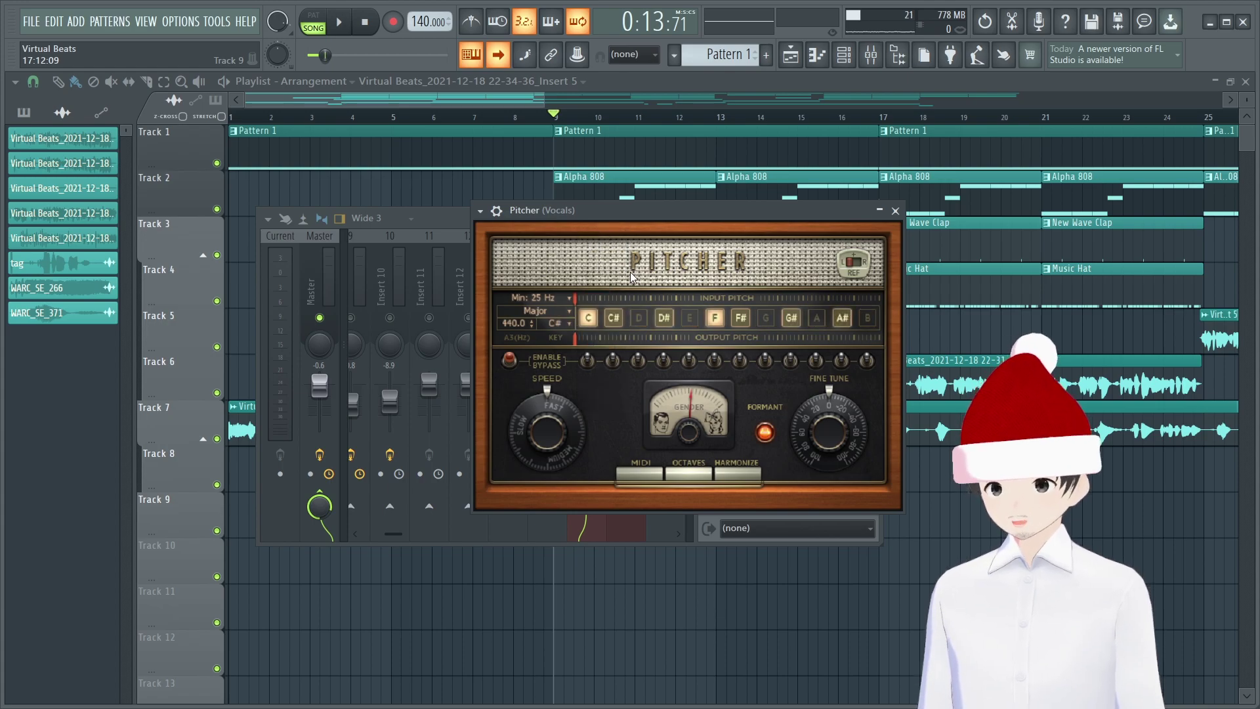
Audition the vocals through Pitcher and turn off Formant during playback
{"action": "key", "text": "space"}
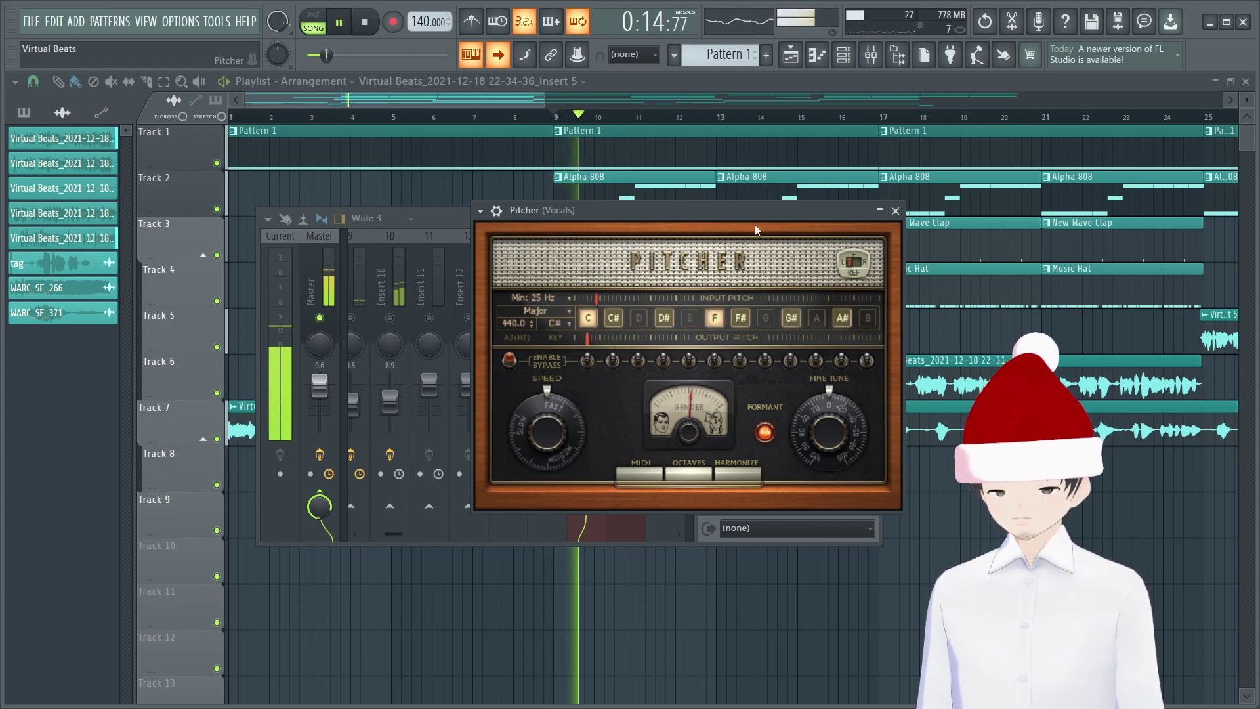
{"action": "left_click", "coordinate": [765, 431]}
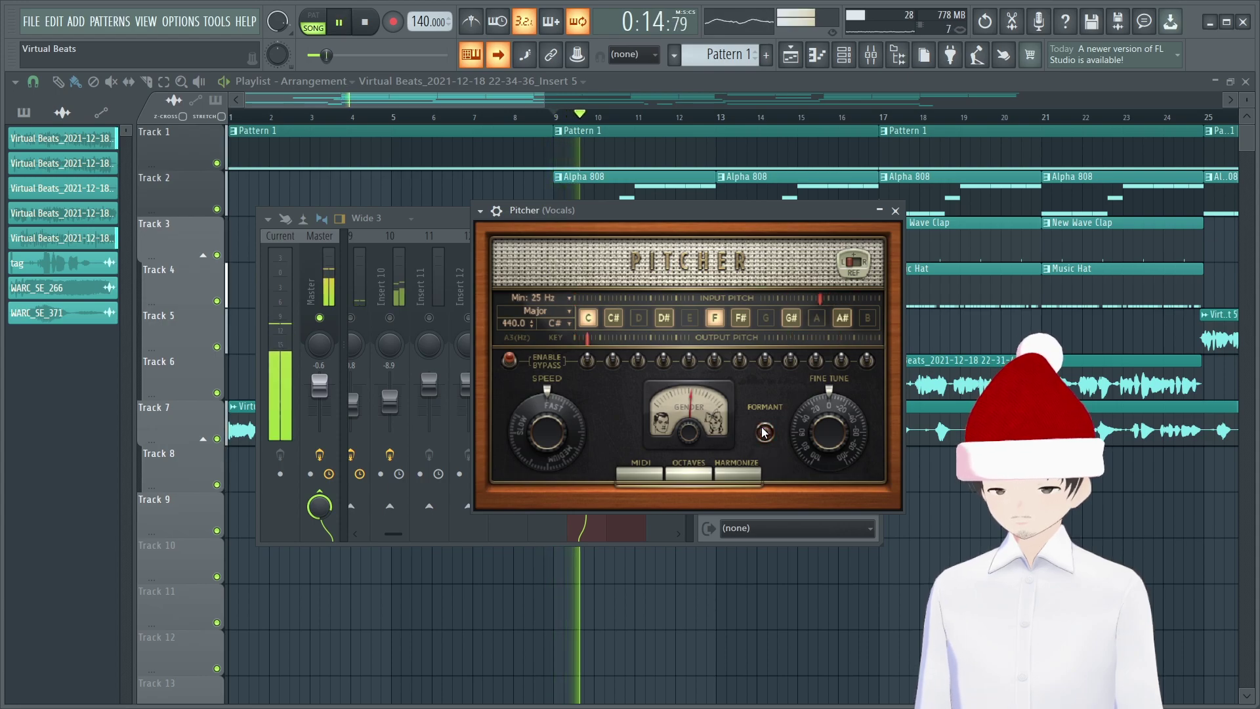
{"action": "key", "text": "space"}
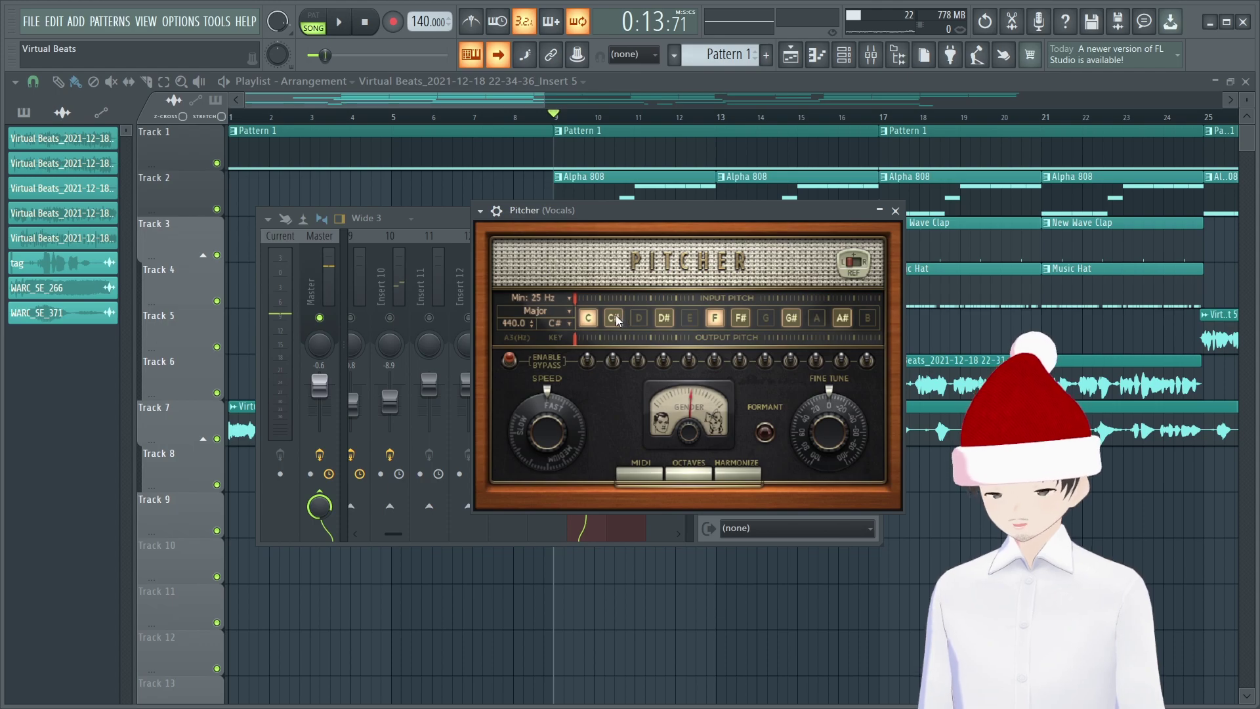
Try disabling every note except C in Pitcher's scale while auditioning the vocals
{"action": "left_click", "coordinate": [615, 317]}
{"action": "left_click", "coordinate": [663, 318]}
{"action": "left_click", "coordinate": [716, 319]}
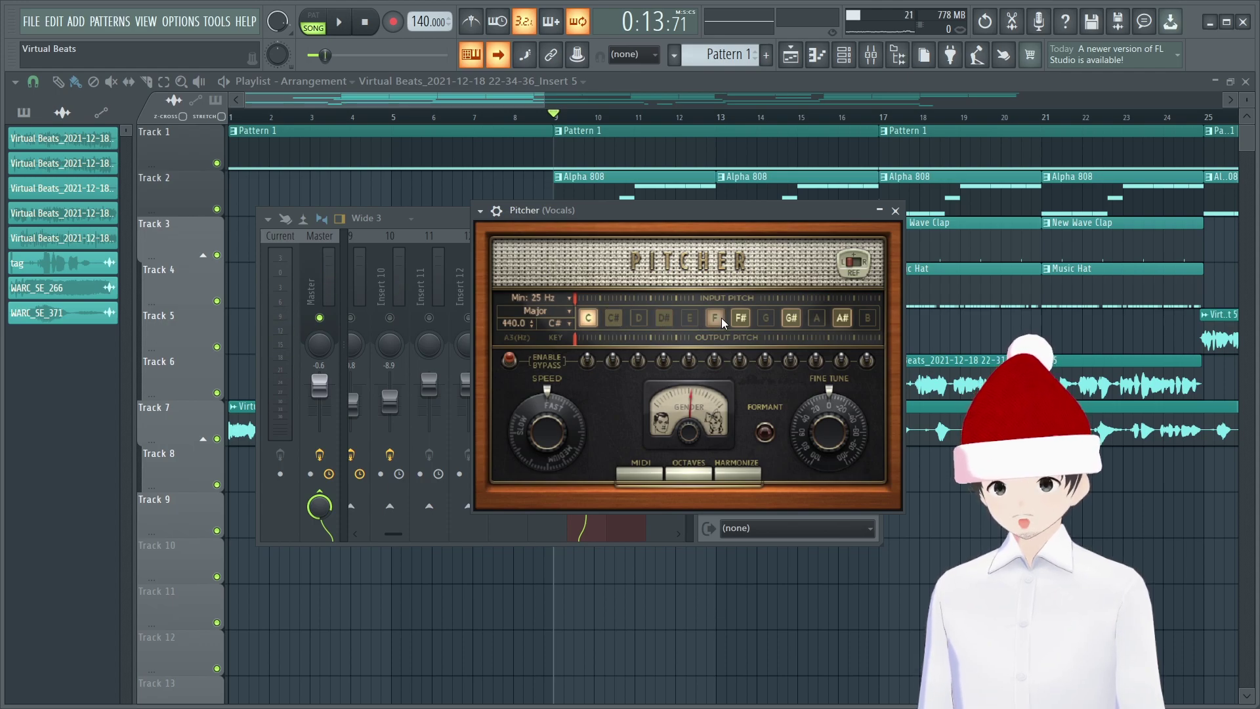
{"action": "left_click", "coordinate": [841, 319]}
{"action": "key", "text": "space"}
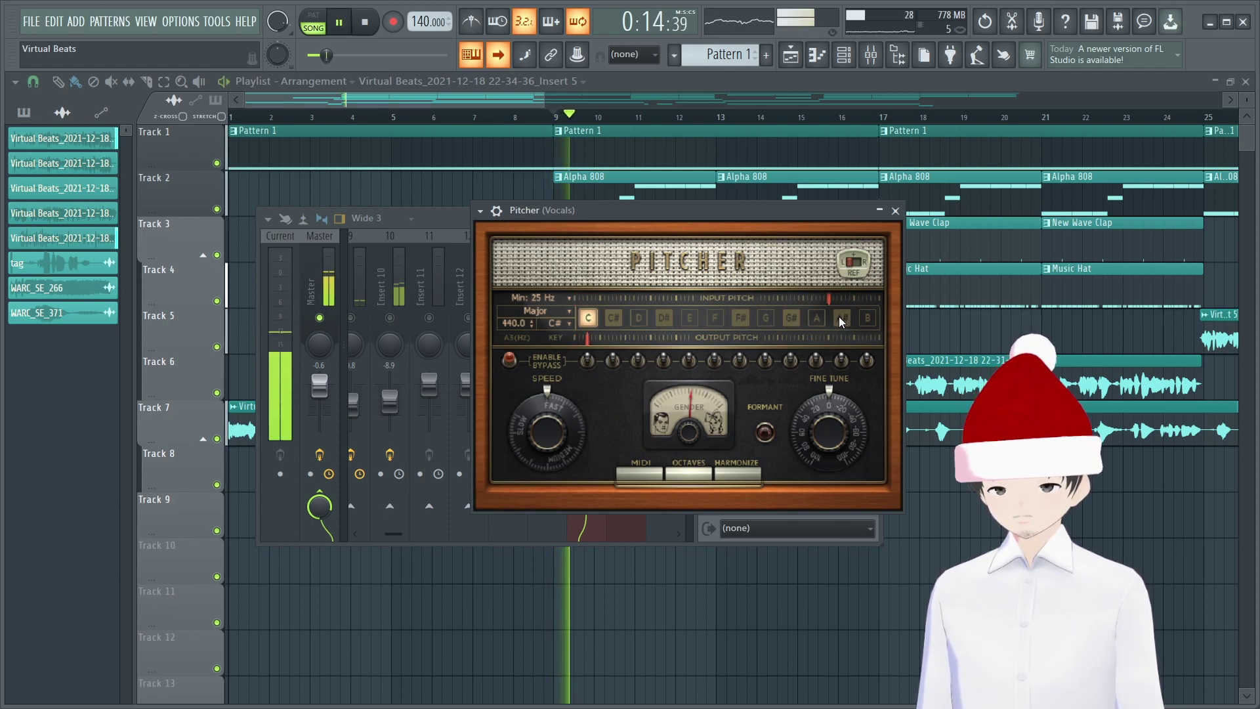
{"action": "left_click", "coordinate": [837, 316]}
{"action": "key", "text": "space"}
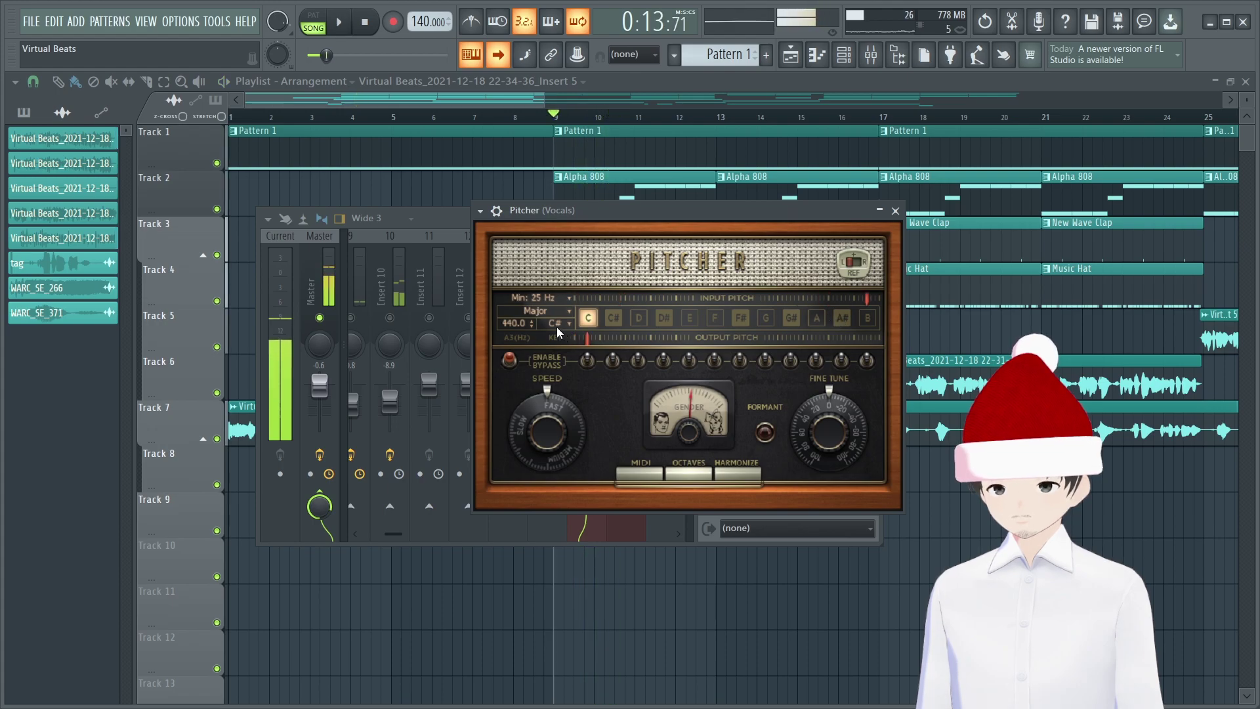
Switch Pitcher's key to D# and back to C#, and turn off the C# note while auditioning the vocals
{"action": "left_click", "coordinate": [546, 324]}
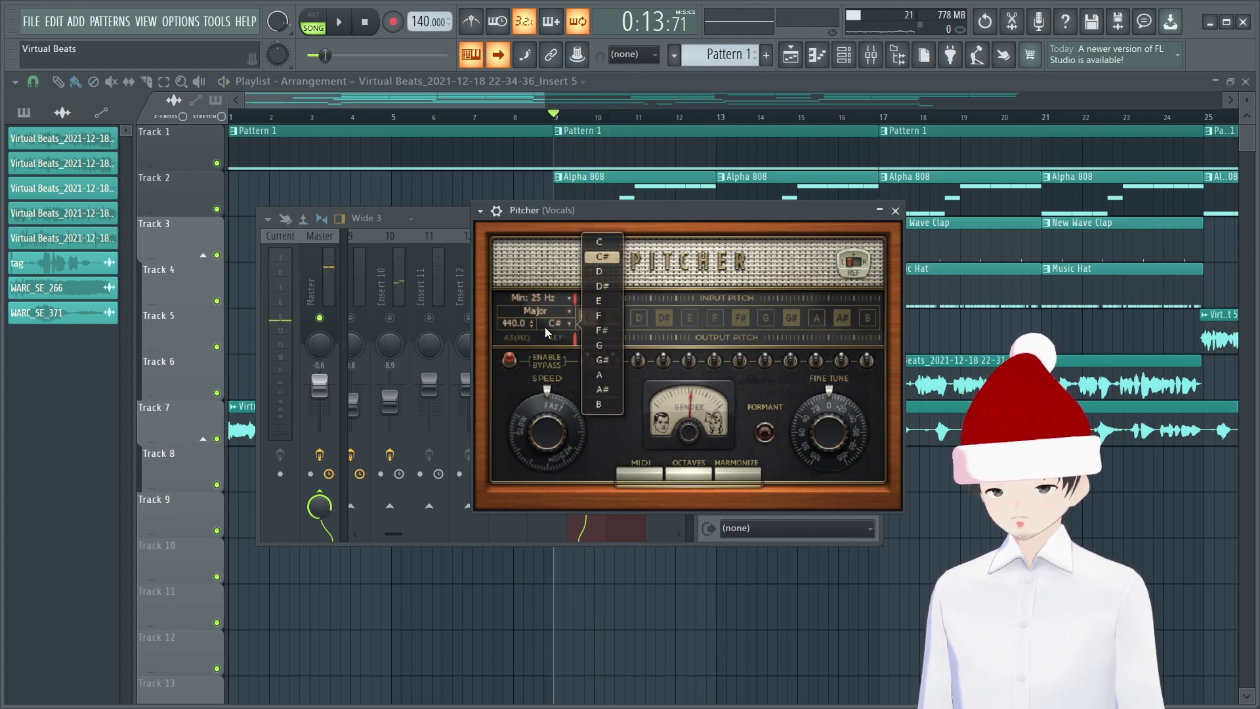
{"action": "left_click", "coordinate": [597, 286]}
{"action": "left_click", "coordinate": [541, 322]}
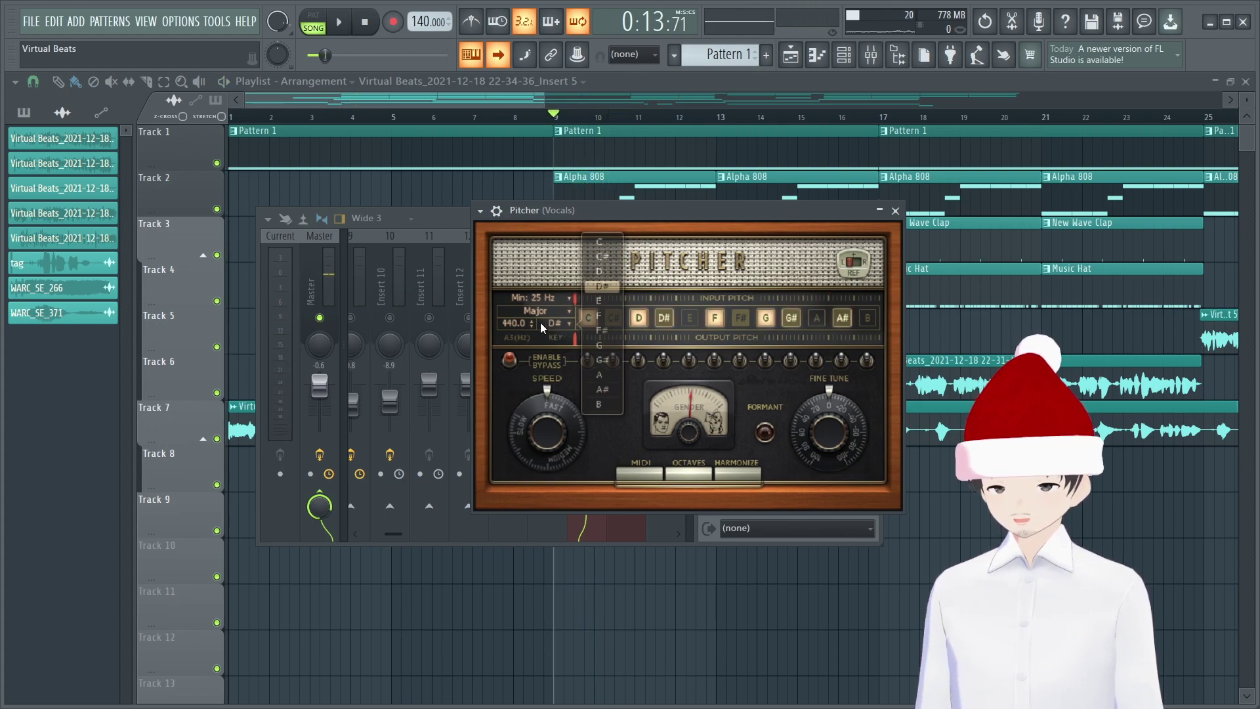
{"action": "left_click", "coordinate": [599, 256]}
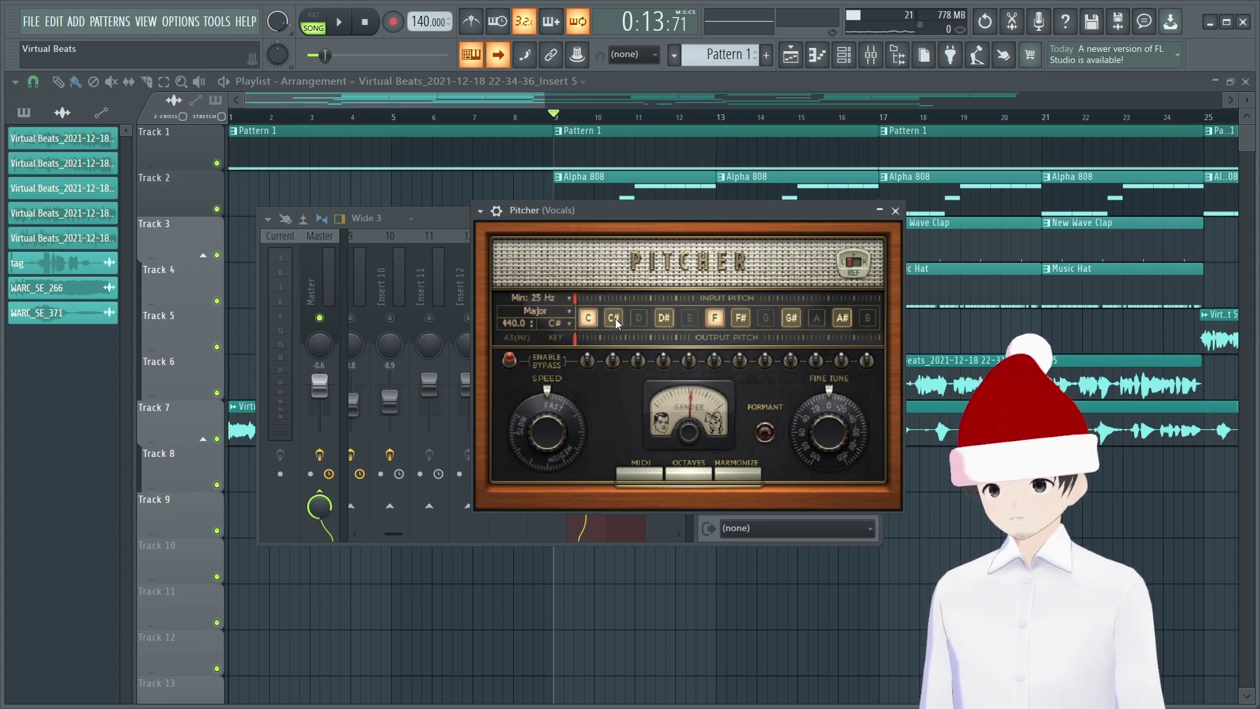
{"action": "key", "text": "space"}
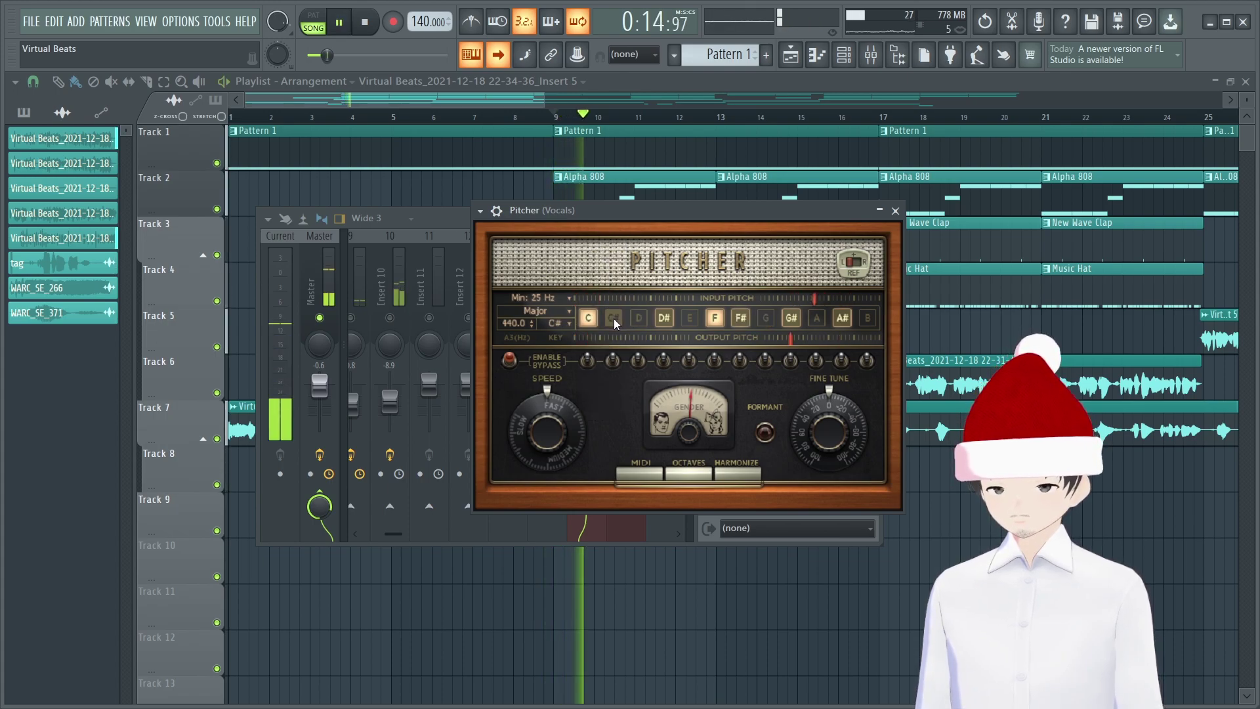
{"action": "key", "text": "space"}
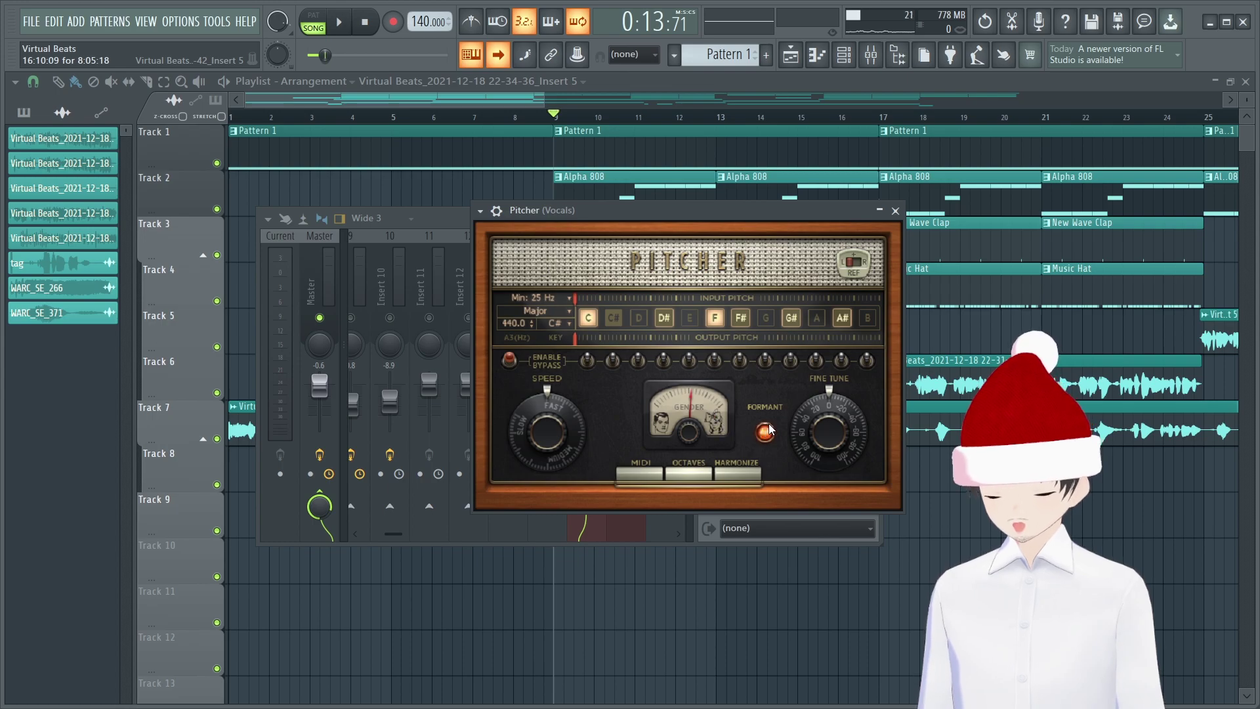
Compare the vocals with Pitcher's Formant off and on, leaving Formant enabled
{"action": "key", "text": "space"}
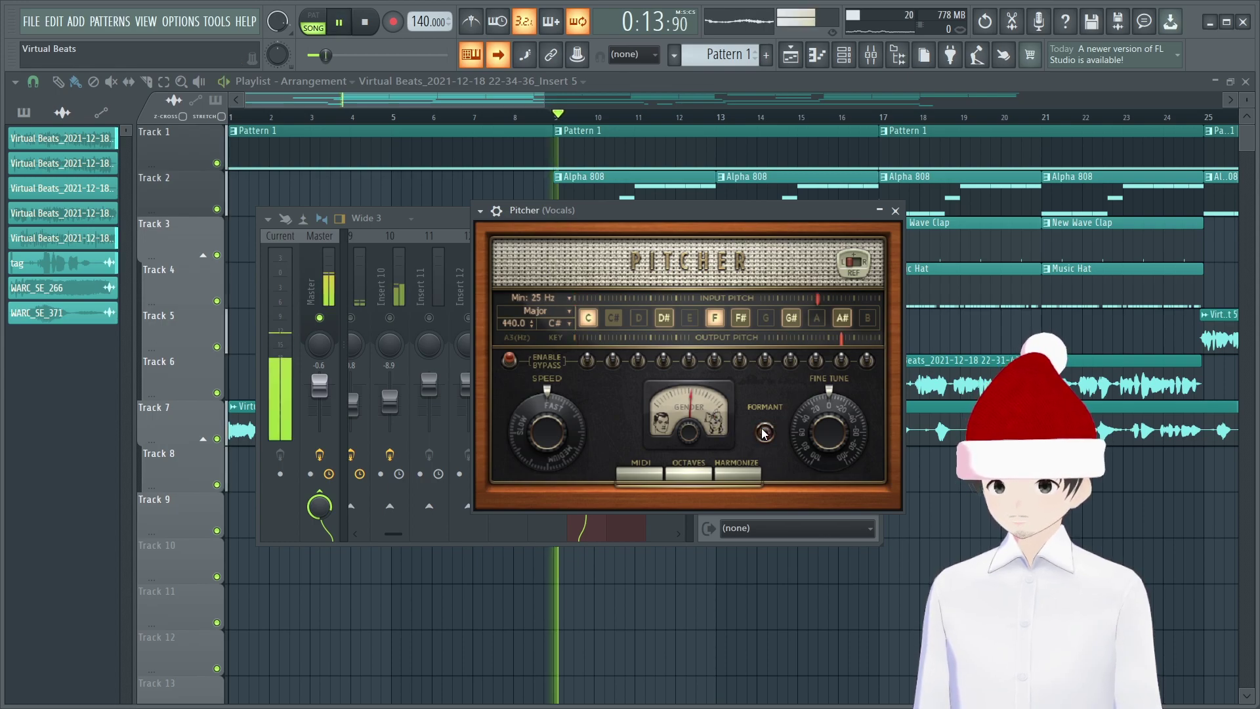
{"action": "key", "text": "space"}
{"action": "key", "text": "space"}
{"action": "left_click", "coordinate": [766, 433]}
Try Pitcher's gender at 8 during playback, set it to 5, and close Pitcher
{"action": "left_click_drag", "start_coordinate": [692, 404], "coordinate": [692, 397]}
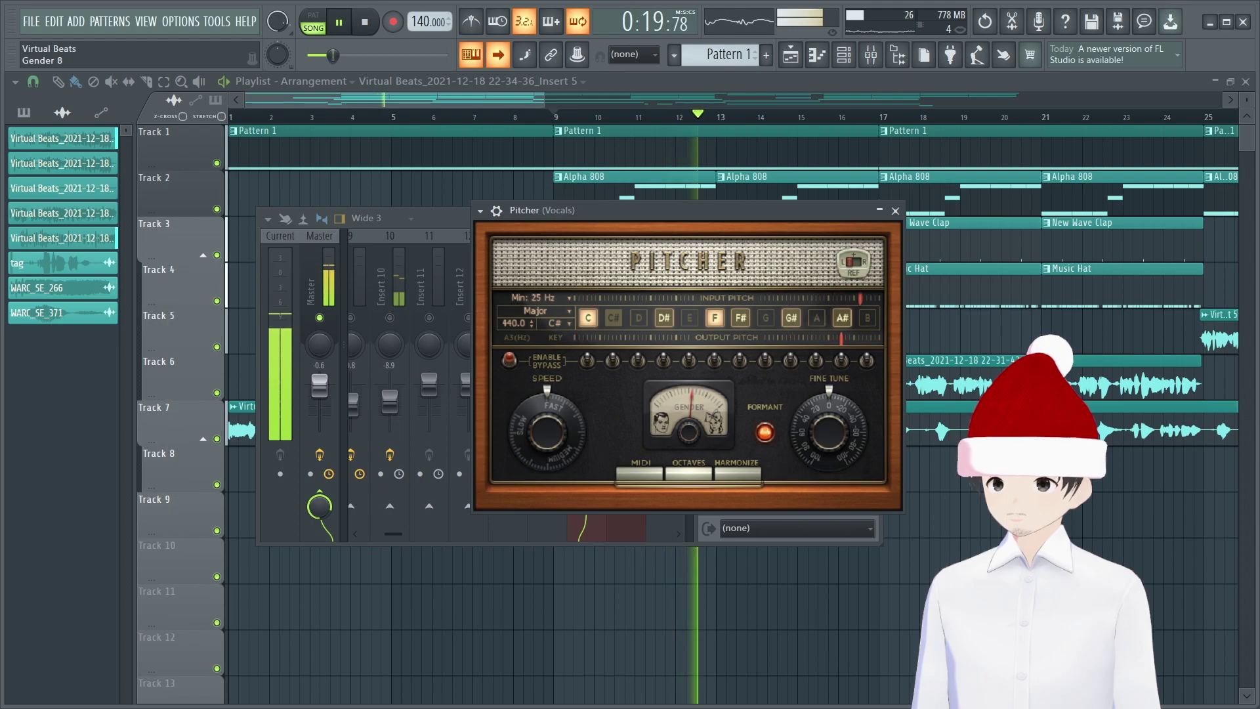
{"action": "key", "text": "space"}
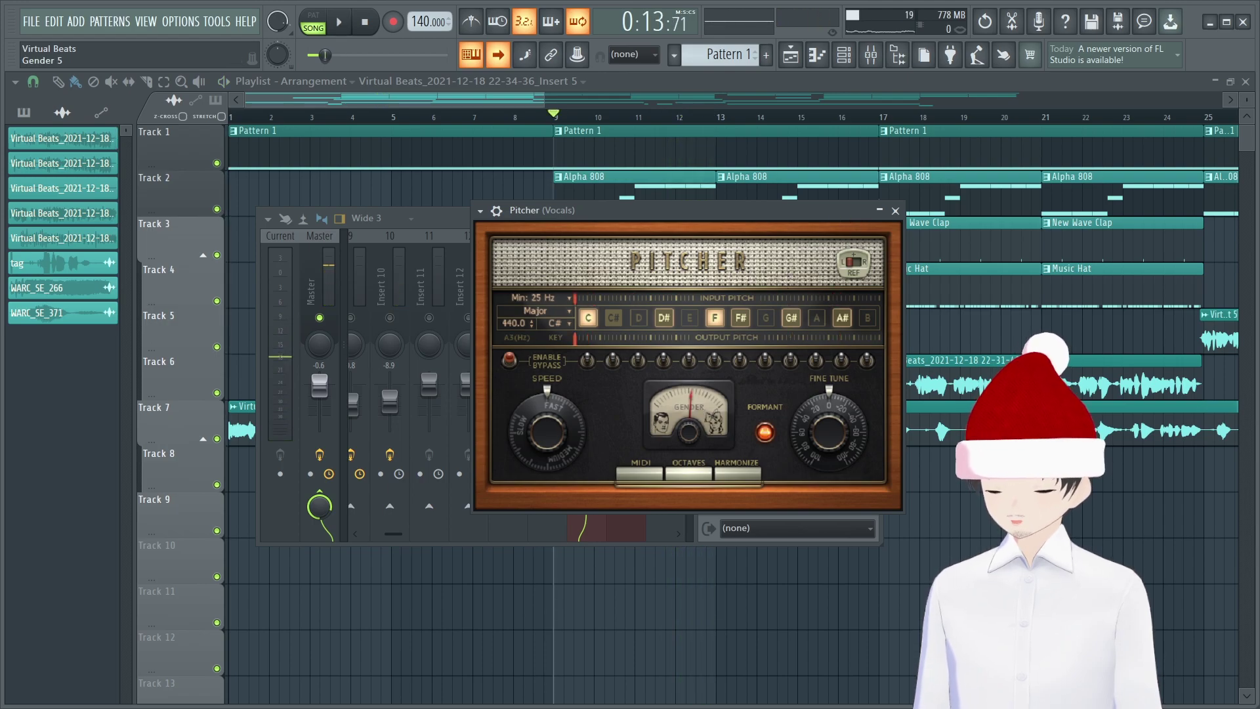
{"action": "left_click", "coordinate": [895, 211]}
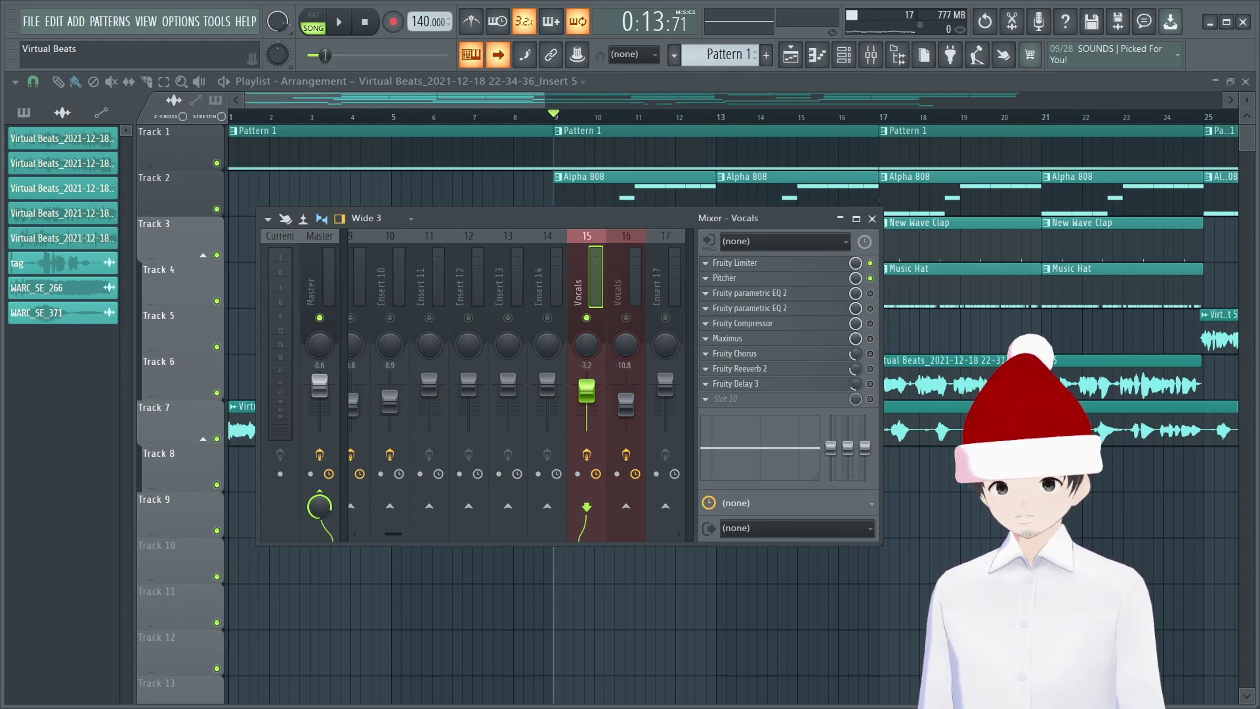
Enable and open the first Fruity parametric EQ 2 on the Vocals track, examine its high-pass and cut bands, and close it
{"action": "left_click", "coordinate": [831, 293]}
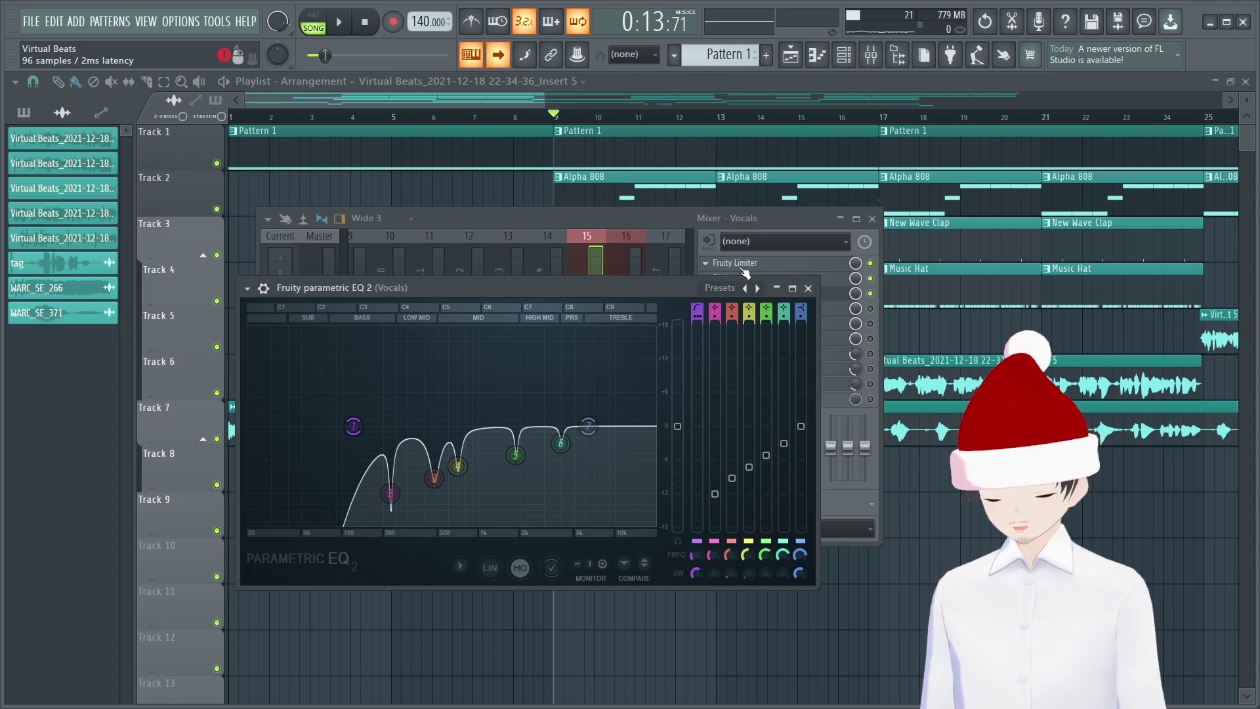
{"action": "left_click_drag", "start_coordinate": [628, 287], "coordinate": [596, 200]}
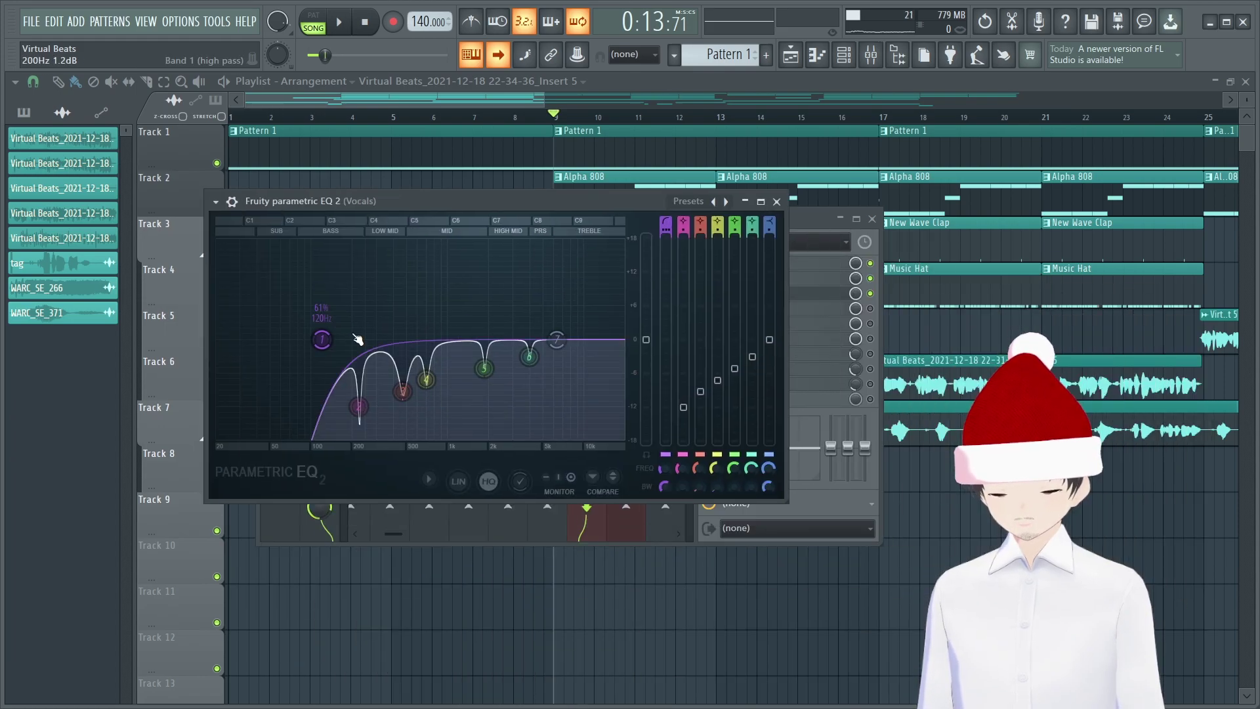
{"action": "right_click", "coordinate": [359, 406]}
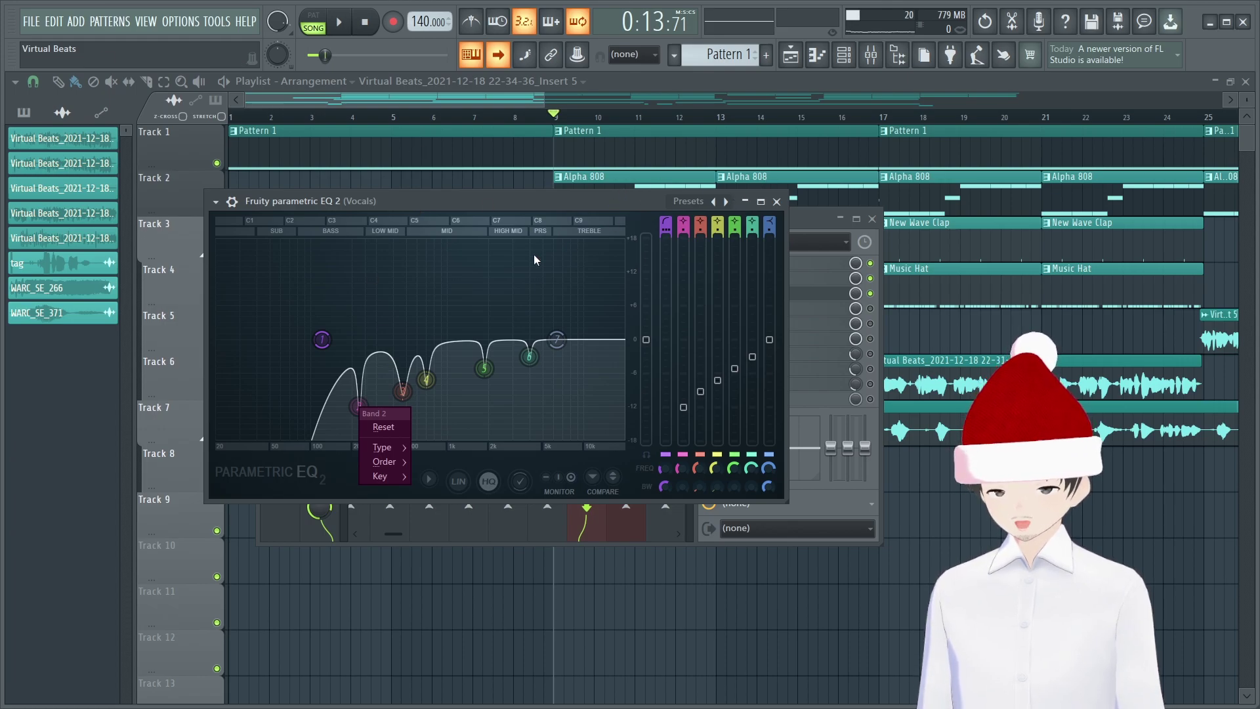
{"action": "left_click", "coordinate": [777, 201]}
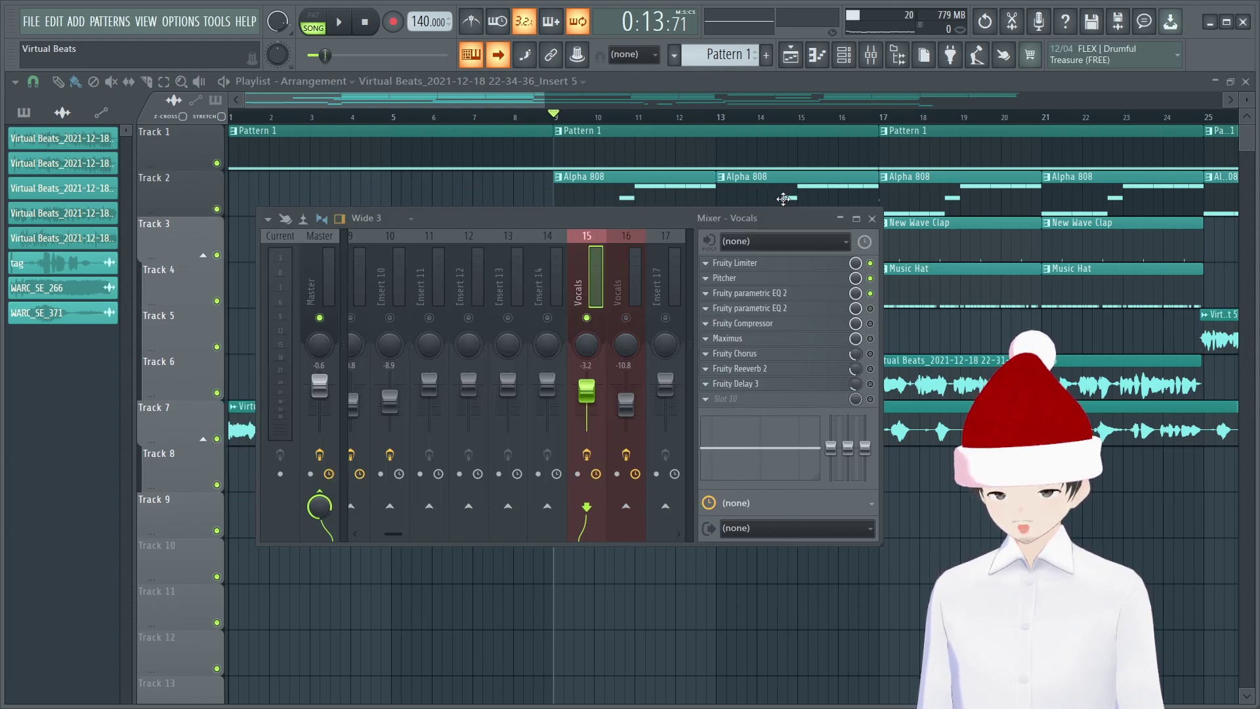
Add a new Fruity parametric EQ 2 to slot 10 of the Vocals track and place its window over the mixer
{"action": "left_click", "coordinate": [714, 399]}
{"action": "left_click", "coordinate": [500, 55]}
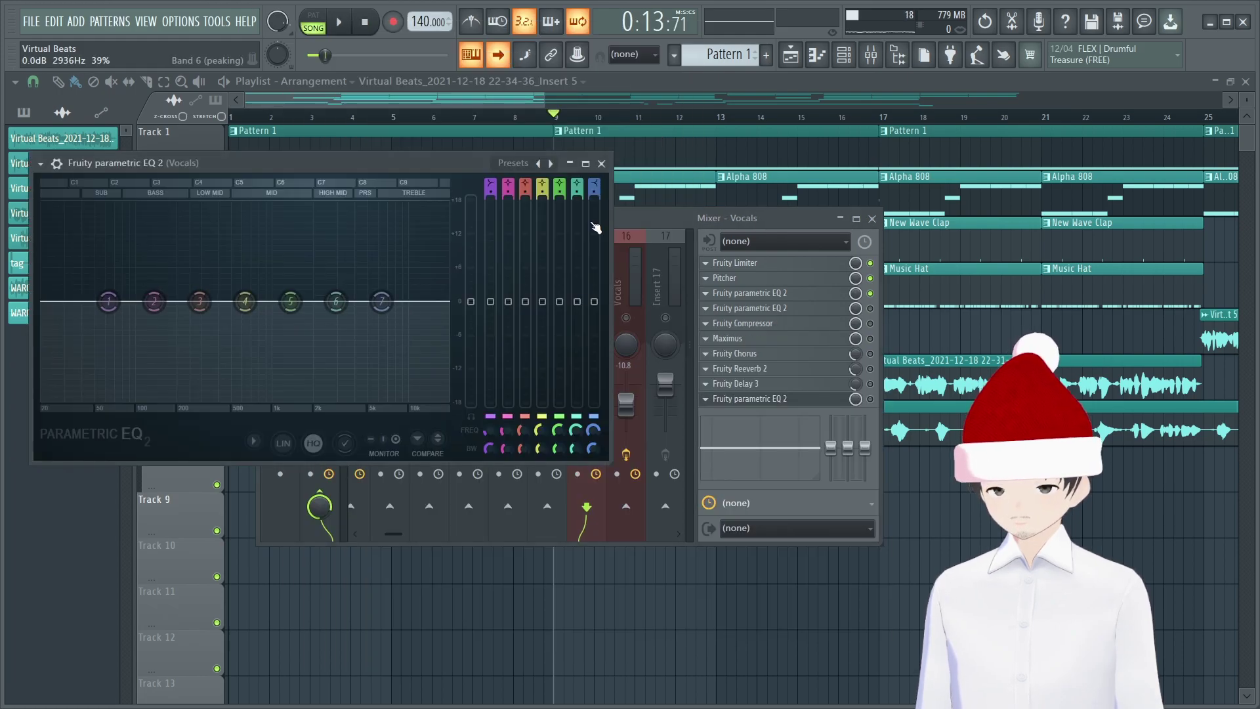
{"action": "left_click", "coordinate": [738, 400]}
{"action": "left_click", "coordinate": [737, 400]}
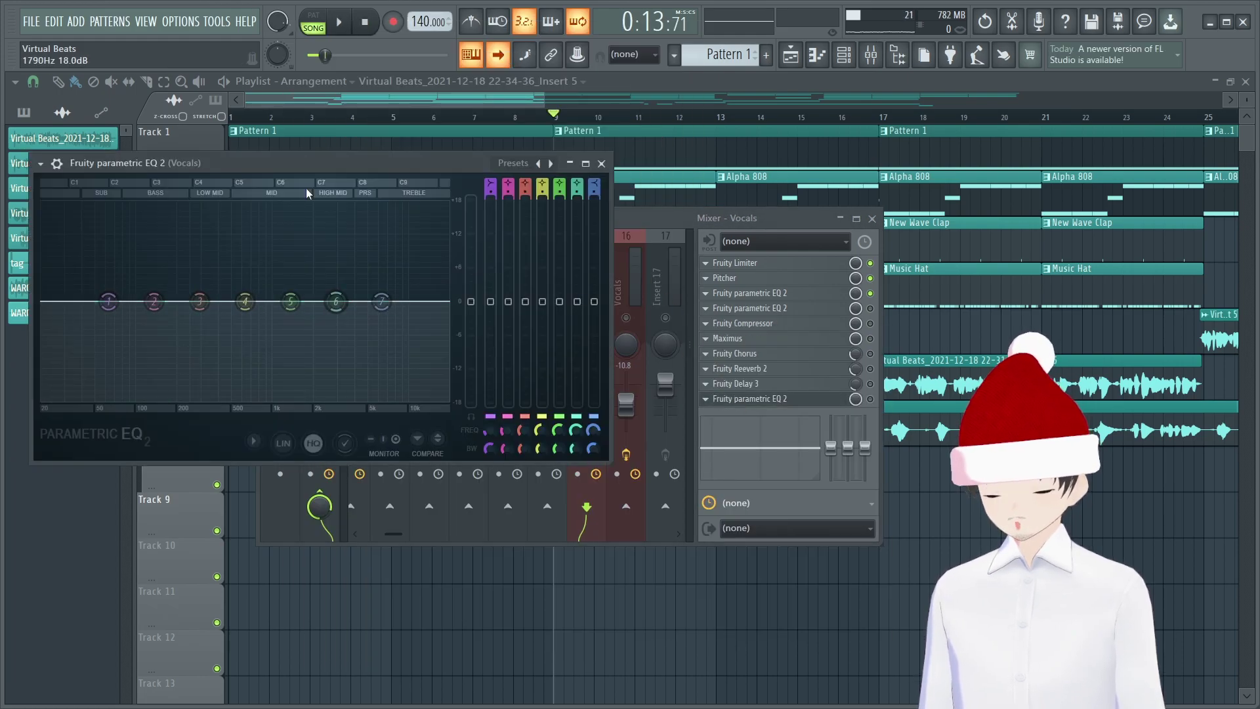
{"action": "left_click_drag", "start_coordinate": [176, 169], "coordinate": [465, 442]}
{"action": "left_click", "coordinate": [741, 308]}
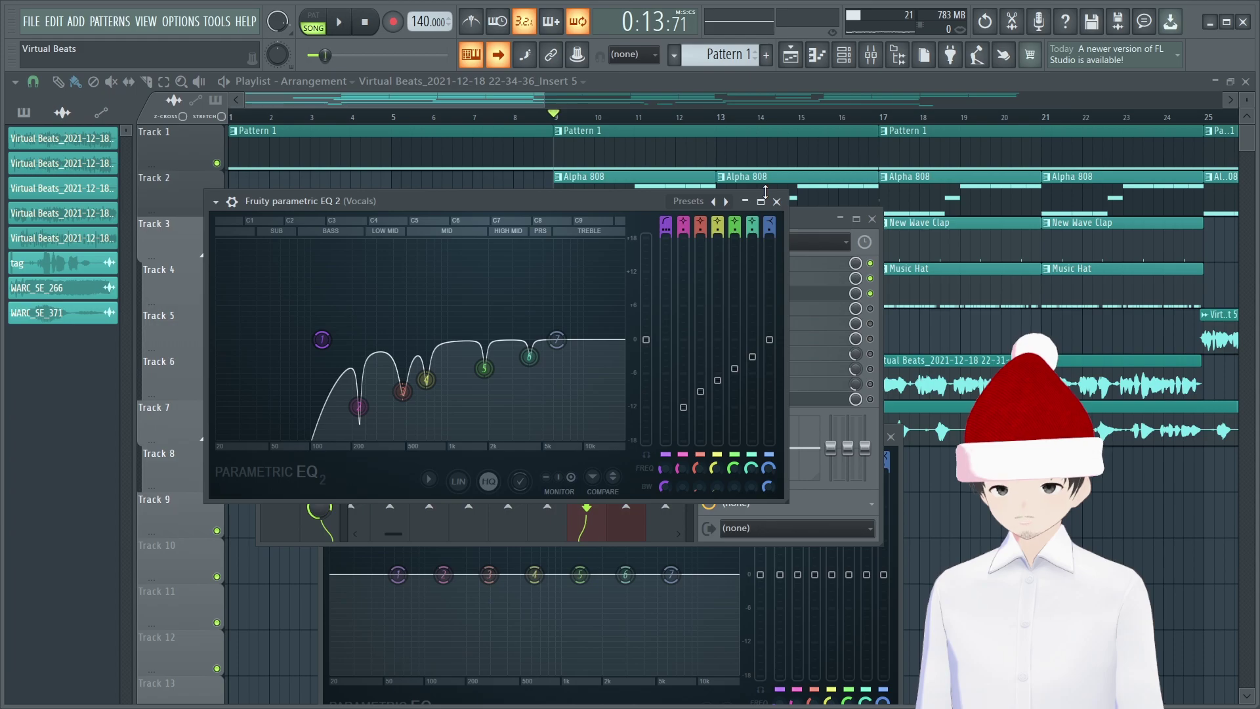
{"action": "left_click", "coordinate": [777, 201]}
{"action": "left_click", "coordinate": [576, 577]}
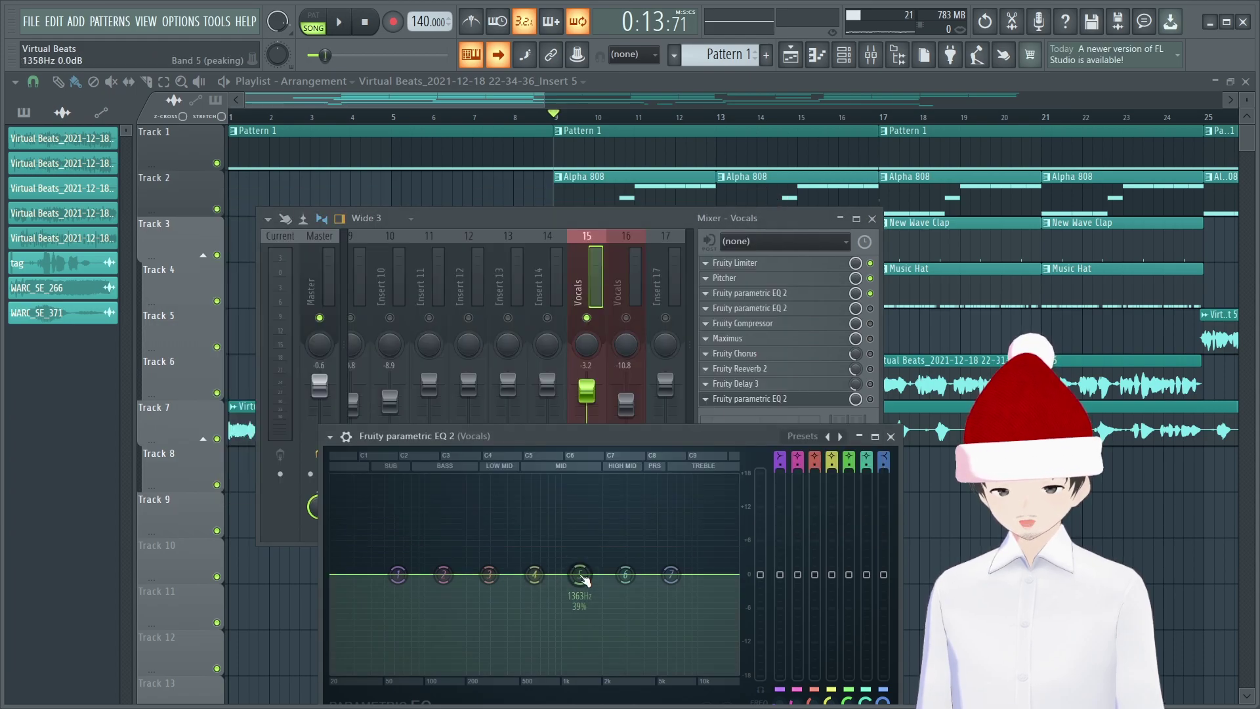
{"action": "left_click_drag", "start_coordinate": [641, 427], "coordinate": [621, 218]}
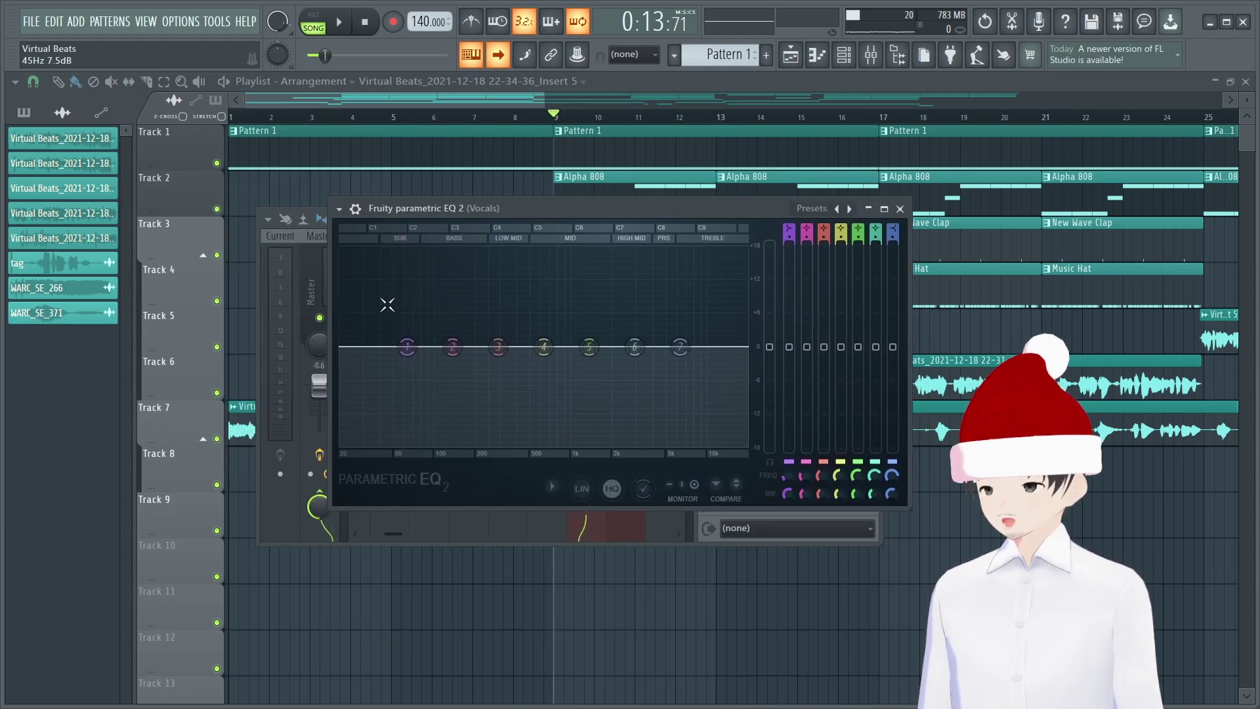
Try pulling band 1 down as a low shelf at about 250 Hz in the new EQ, and reset the band
{"action": "right_click", "coordinate": [408, 347]}
{"action": "left_click", "coordinate": [397, 341]}
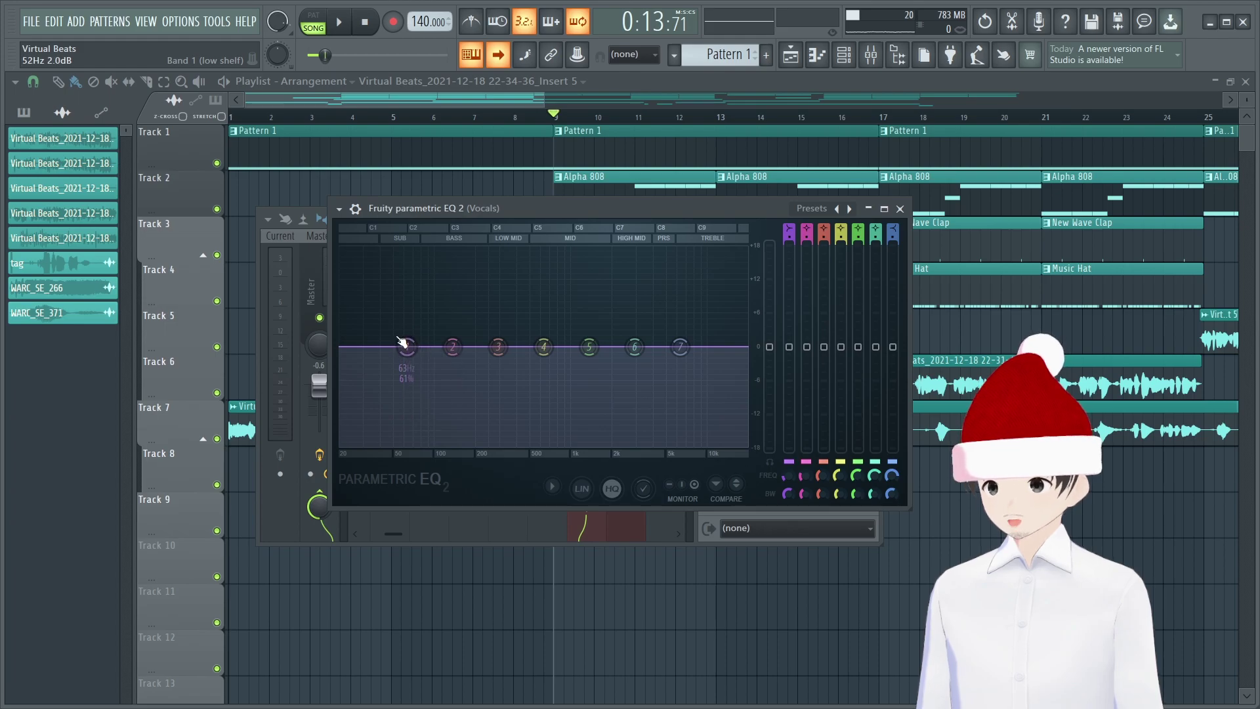
{"action": "left_click_drag", "start_coordinate": [407, 346], "coordinate": [471, 445]}
{"action": "right_click", "coordinate": [471, 445]}
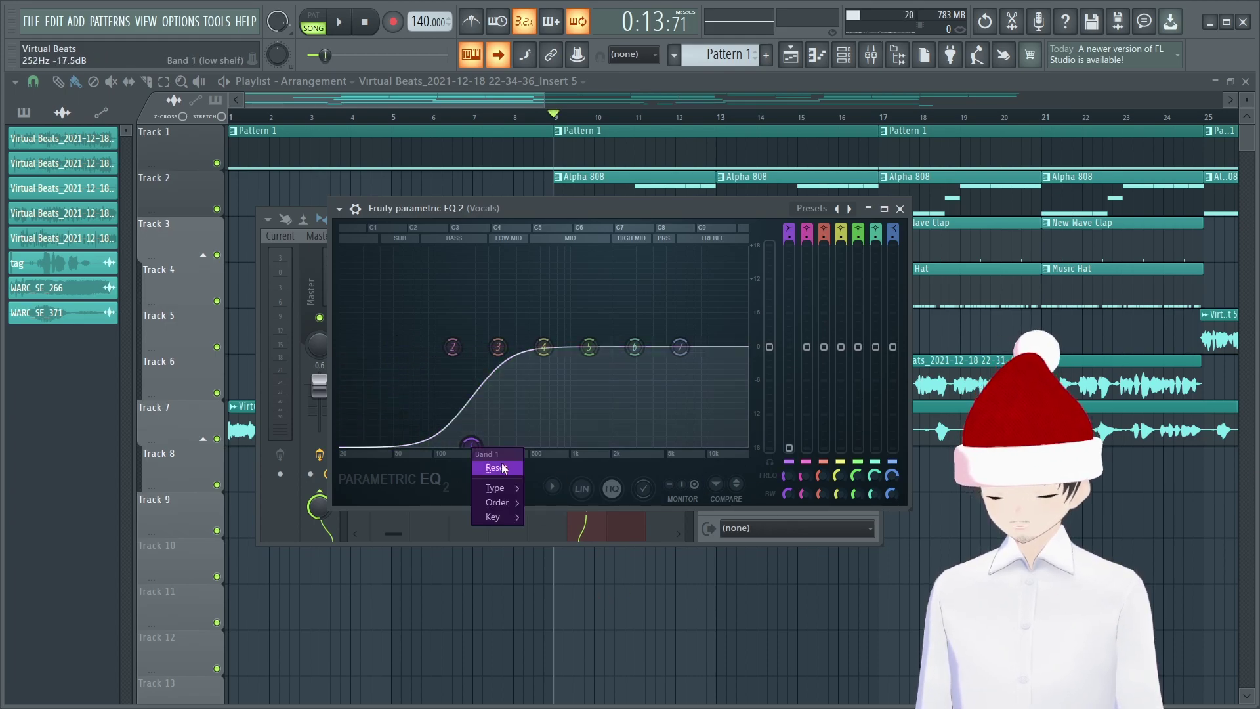
{"action": "left_click", "coordinate": [496, 467]}
Change band 1 to a High pass filter at about 110 Hz and try the Gentle 4 order
{"action": "right_click", "coordinate": [407, 344]}
{"action": "mouse_move", "coordinate": [433, 388]}
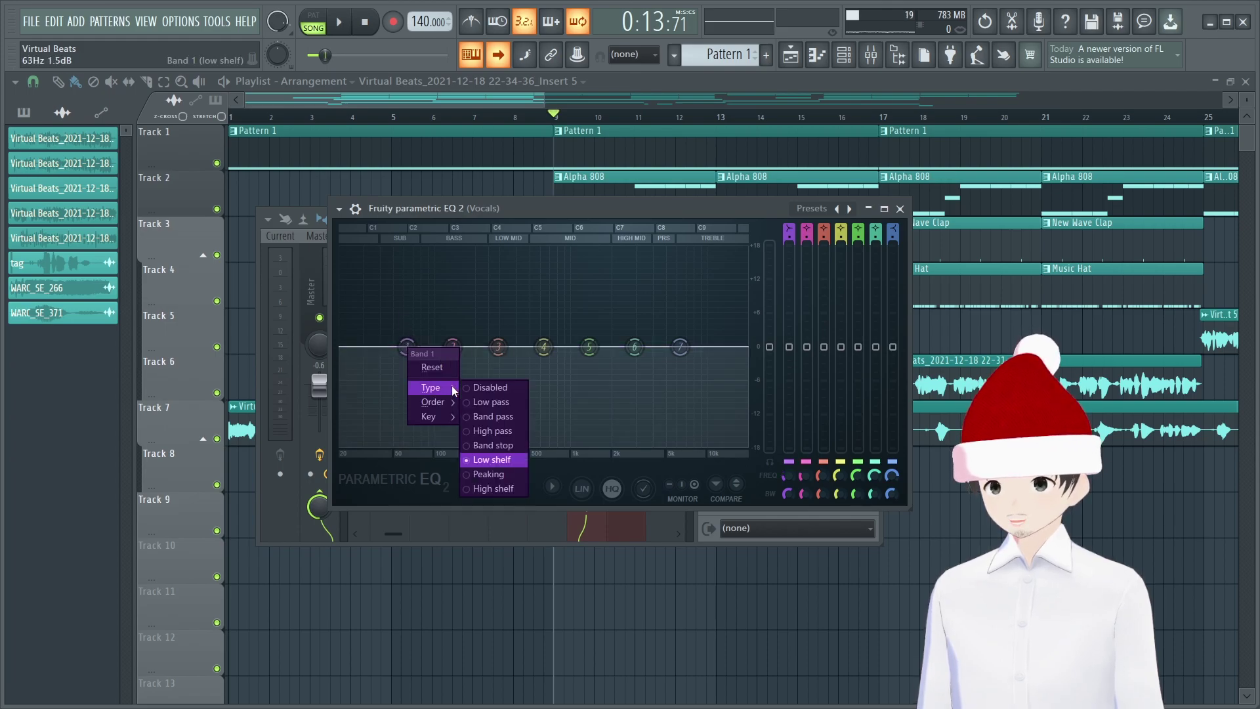
{"action": "left_click", "coordinate": [492, 430]}
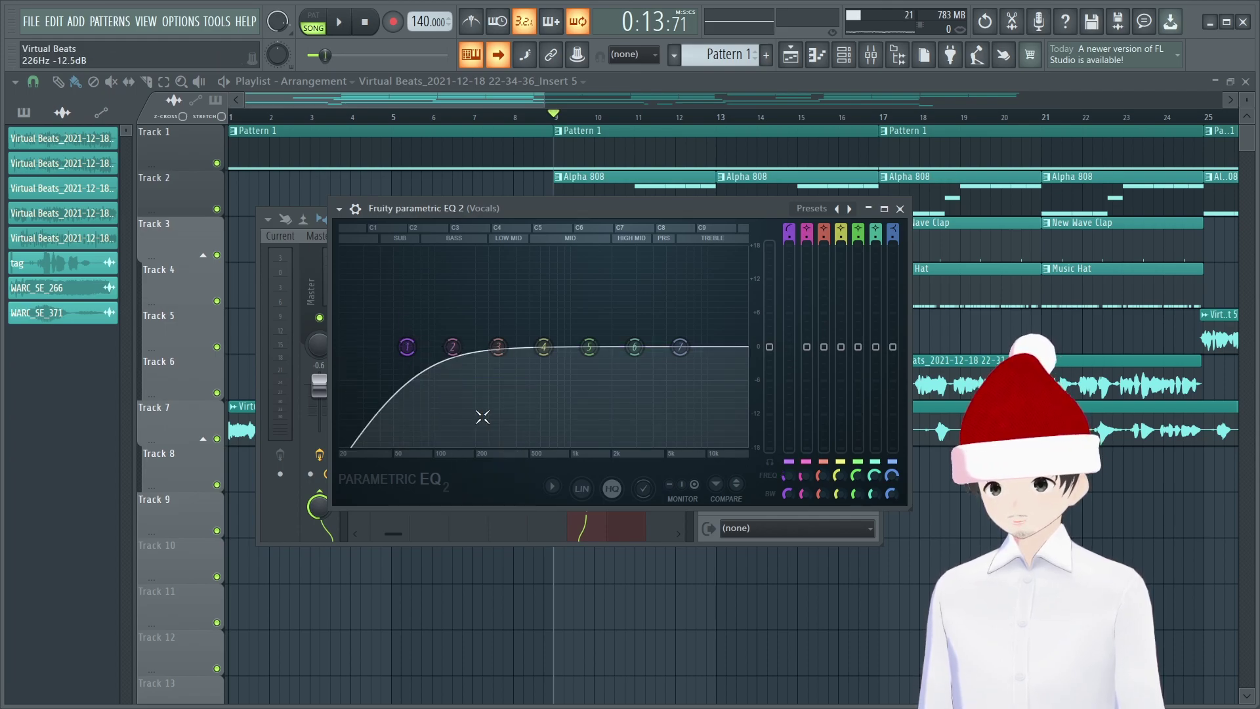
{"action": "left_click_drag", "start_coordinate": [407, 347], "coordinate": [440, 346]}
{"action": "scroll", "coordinate": [440, 347], "scroll_direction": "up", "scroll_amount": 2}
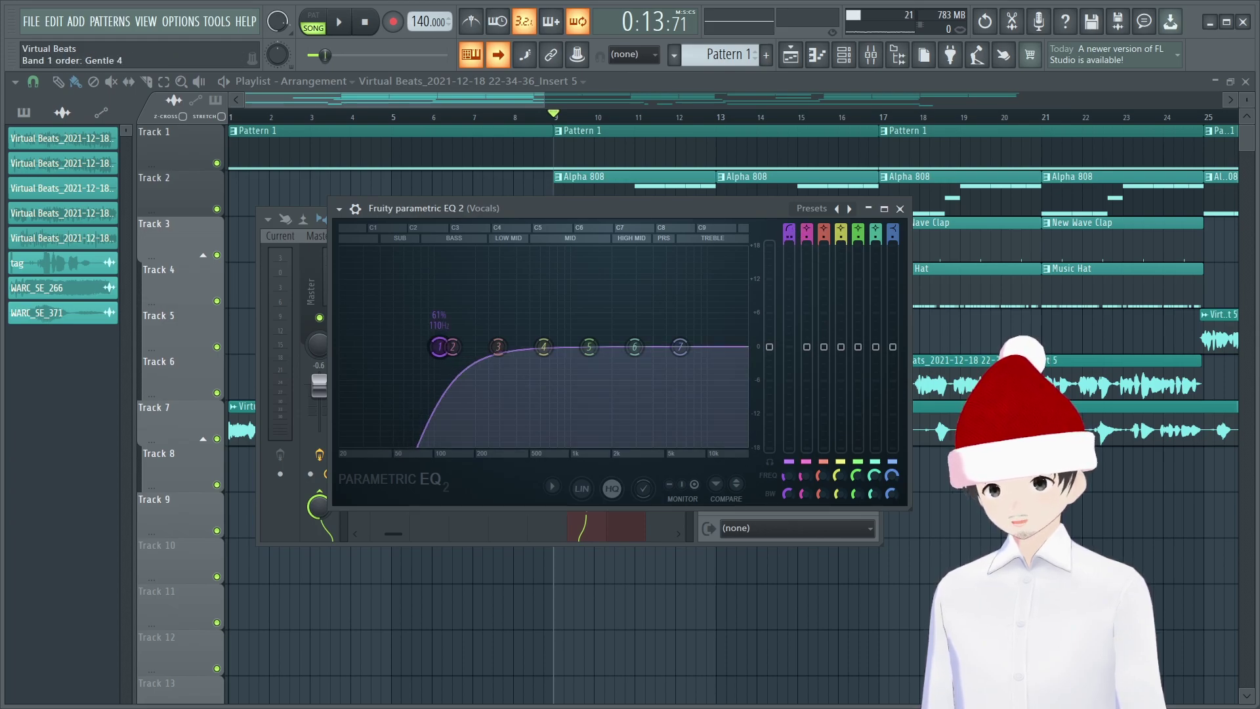
{"action": "left_click_drag", "start_coordinate": [446, 347], "coordinate": [439, 346]}
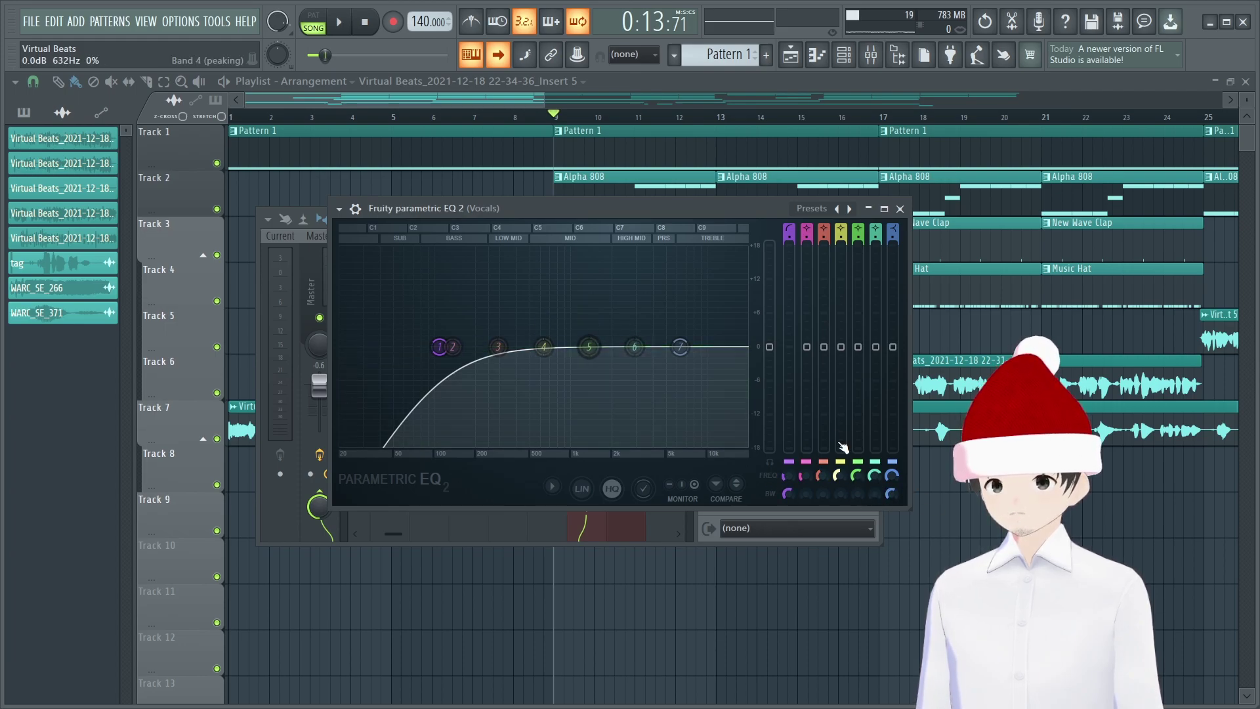
Boost band 2 into a narrow peak near maximum gain, move it slightly higher in frequency, and close the EQ
{"action": "left_click_drag", "start_coordinate": [807, 346], "coordinate": [807, 244]}
{"action": "left_click_drag", "start_coordinate": [452, 246], "coordinate": [468, 252]}
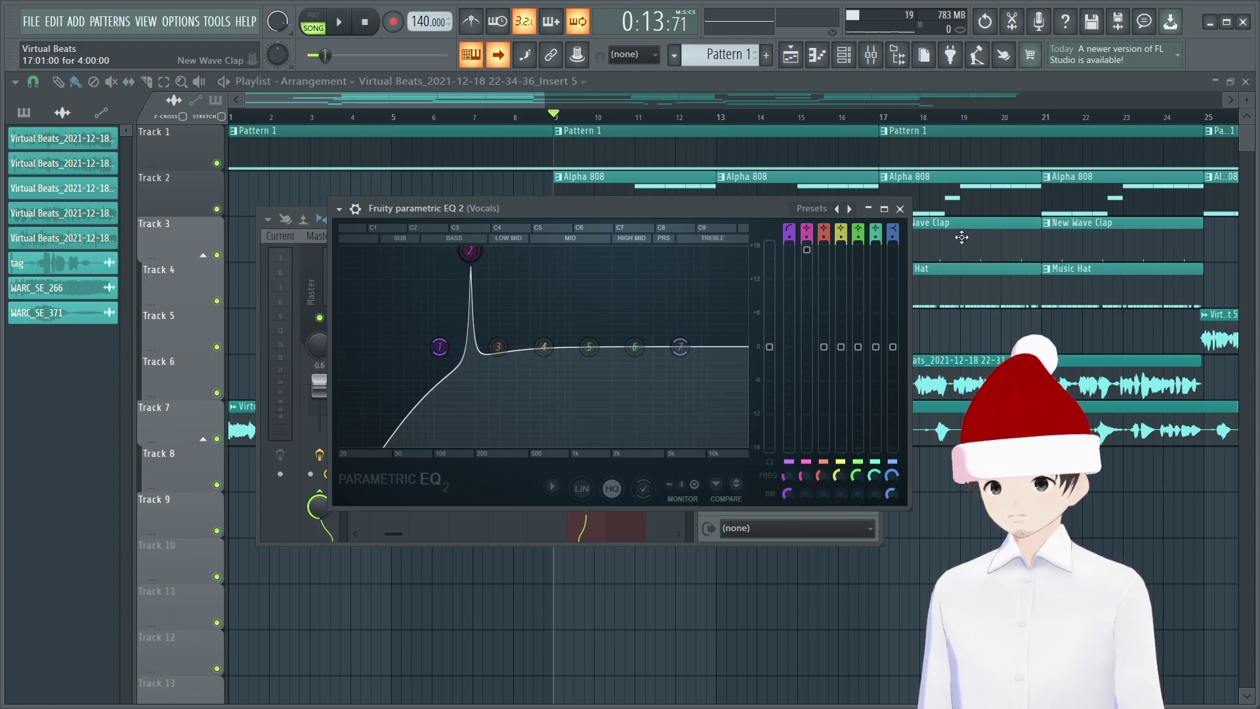
{"action": "left_click", "coordinate": [900, 209]}
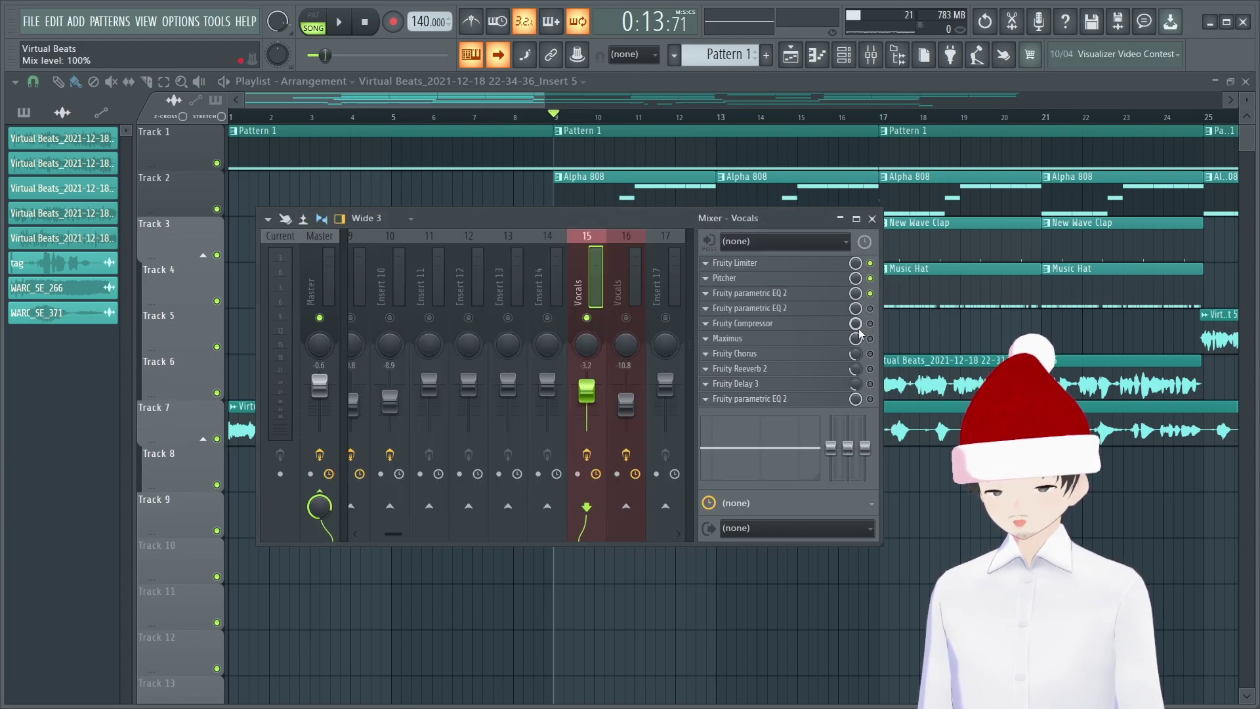
Reopen the first Fruity parametric EQ 2, audition the vocals with it enabled, and bypass it for a comparison playback
{"action": "left_click", "coordinate": [778, 308]}
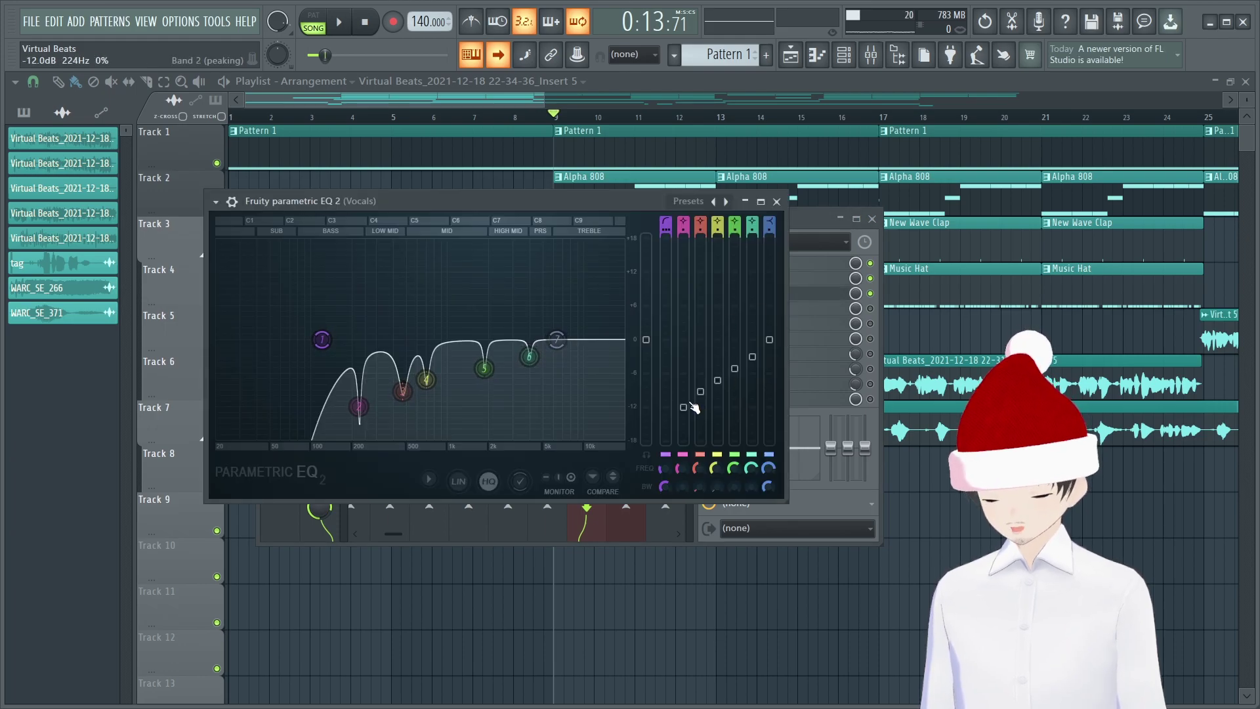
{"action": "key", "text": "space"}
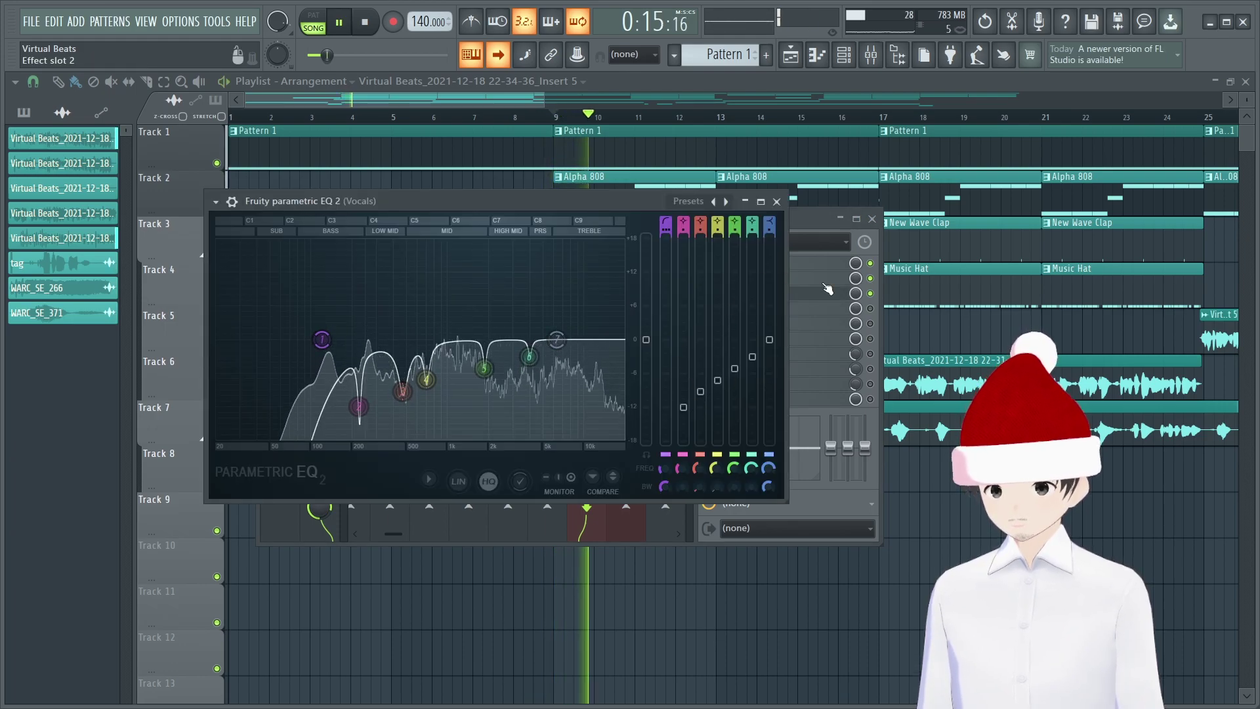
{"action": "key", "text": "space"}
{"action": "left_click", "coordinate": [878, 299]}
{"action": "key", "text": "space"}
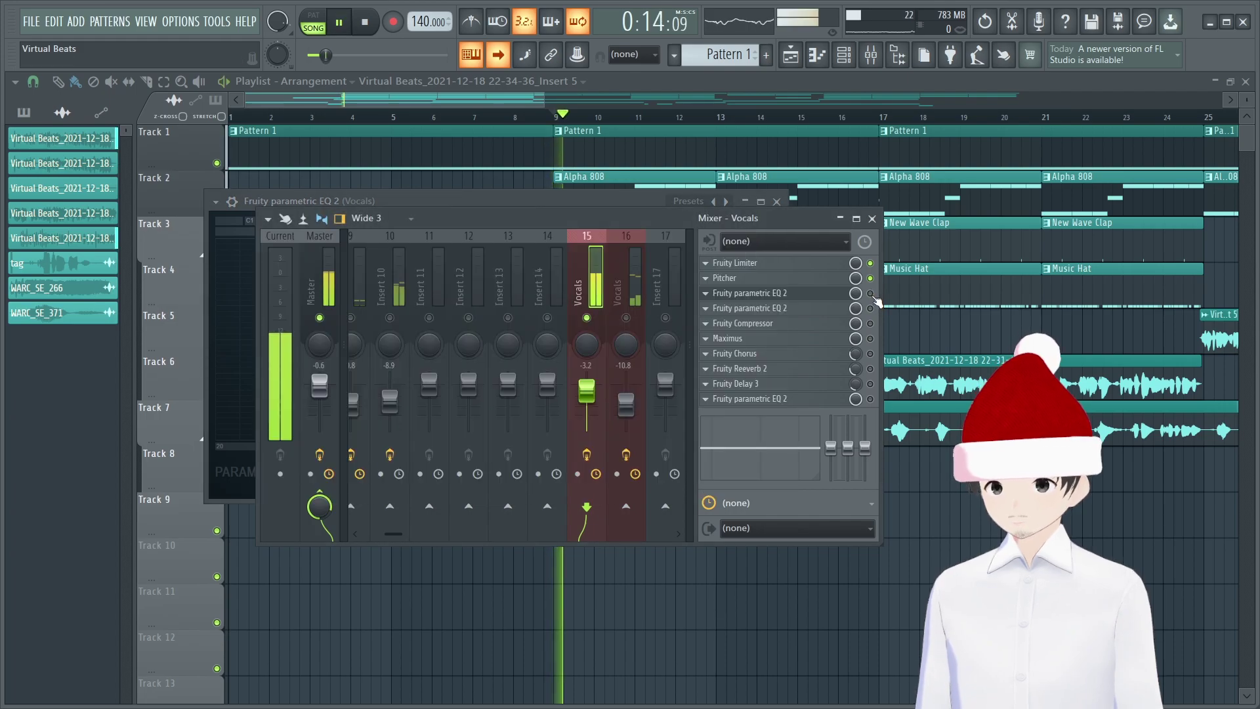
Enable the first Fruity parametric EQ 2 during a comparison playback of the vocals, and reopen its window
{"action": "key", "text": "space"}
{"action": "key", "text": "space"}
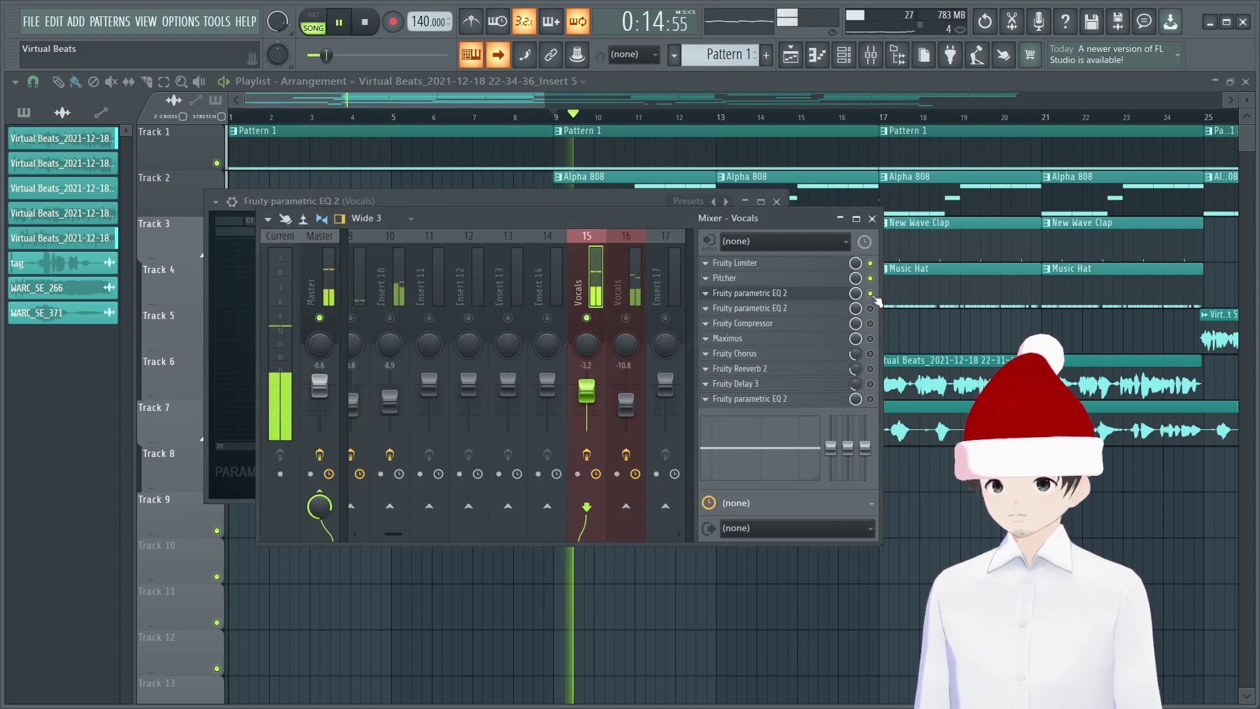
{"action": "key", "text": "space"}
{"action": "left_click", "coordinate": [819, 296]}
{"action": "left_click", "coordinate": [817, 295]}
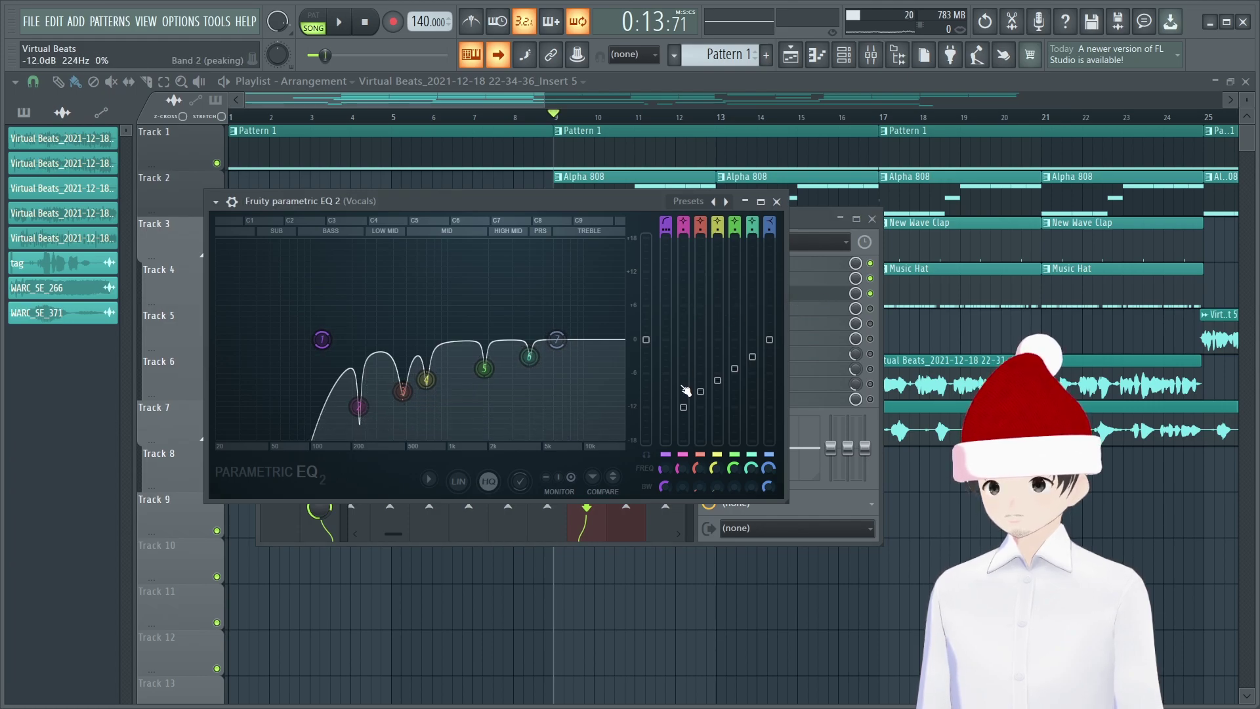
Boost band 2 at about 224 Hz to the maximum gain and audition the vocals
{"action": "left_click_drag", "start_coordinate": [689, 420], "coordinate": [683, 238]}
{"action": "key", "text": "space"}
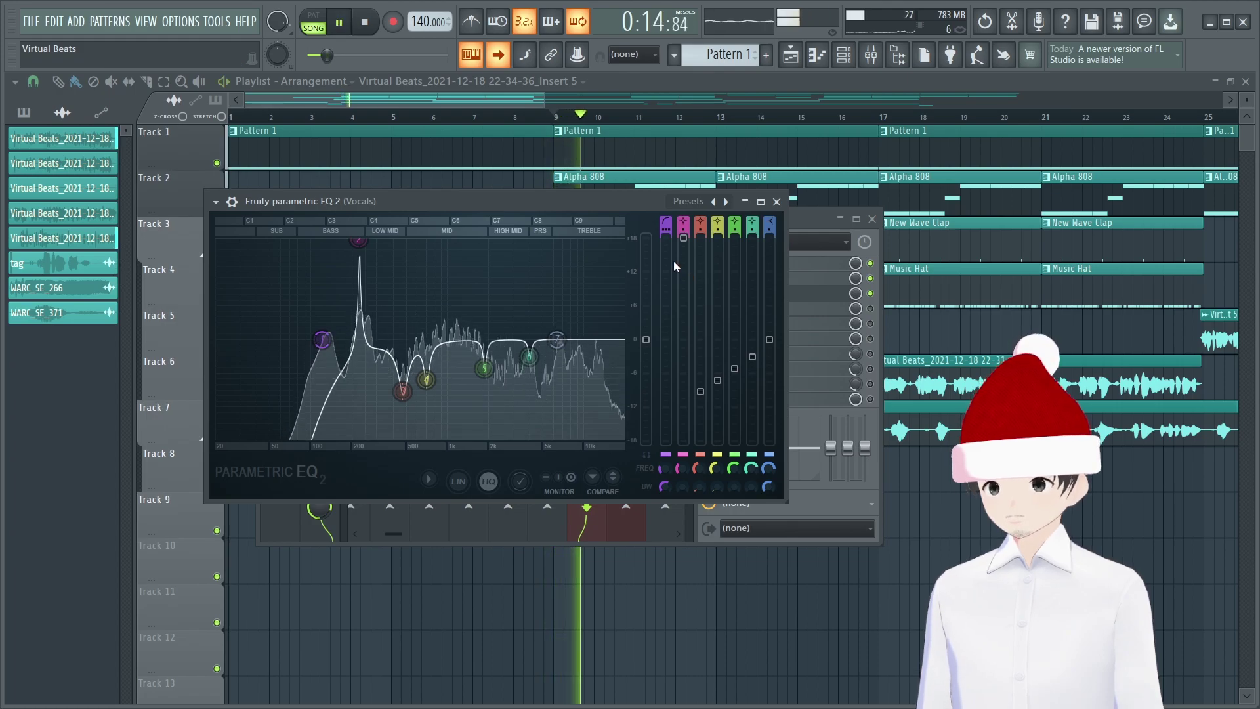
{"action": "key", "text": "space"}
Boost band 6 at 3980 Hz to 18 dB, audition the harsh frequency repeatedly, and return the band to a shallow cut
{"action": "left_click_drag", "start_coordinate": [683, 237], "coordinate": [752, 237]}
{"action": "key", "text": "space"}
{"action": "key", "text": "space"}
{"action": "key", "text": "space"}
{"action": "key", "text": "space"}
{"action": "key", "text": "space"}
{"action": "key", "text": "space"}
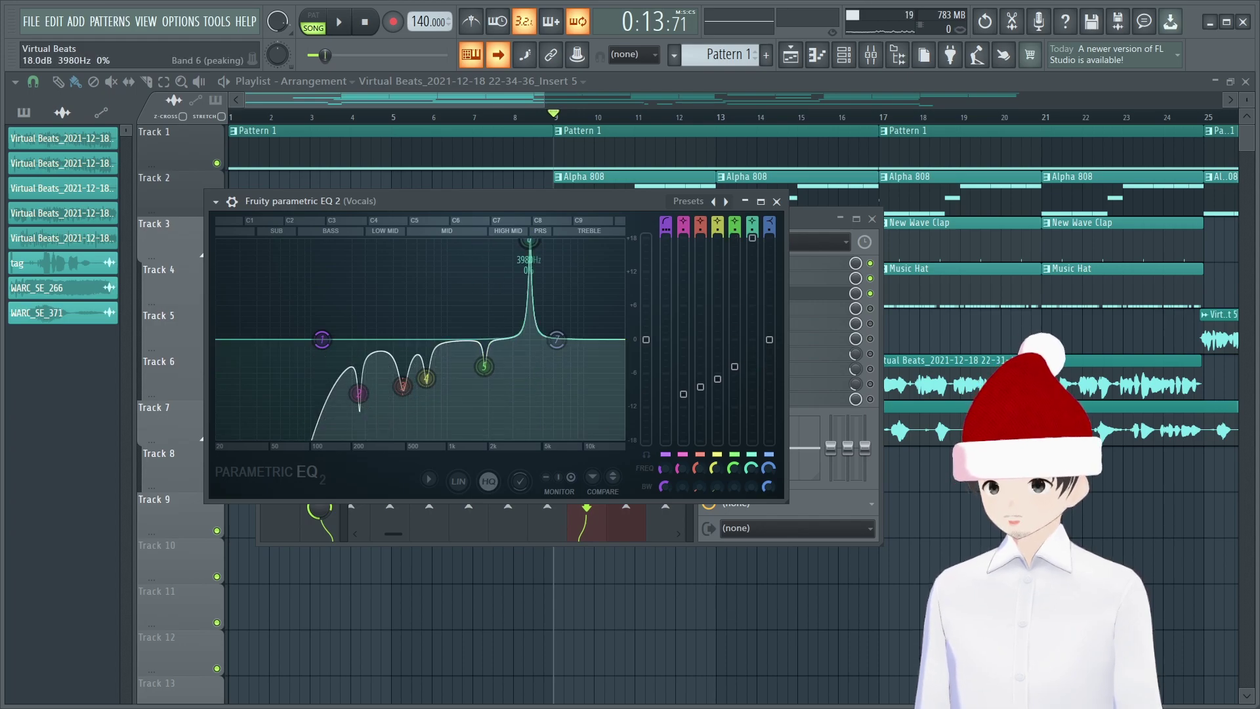
{"action": "key", "text": "space"}
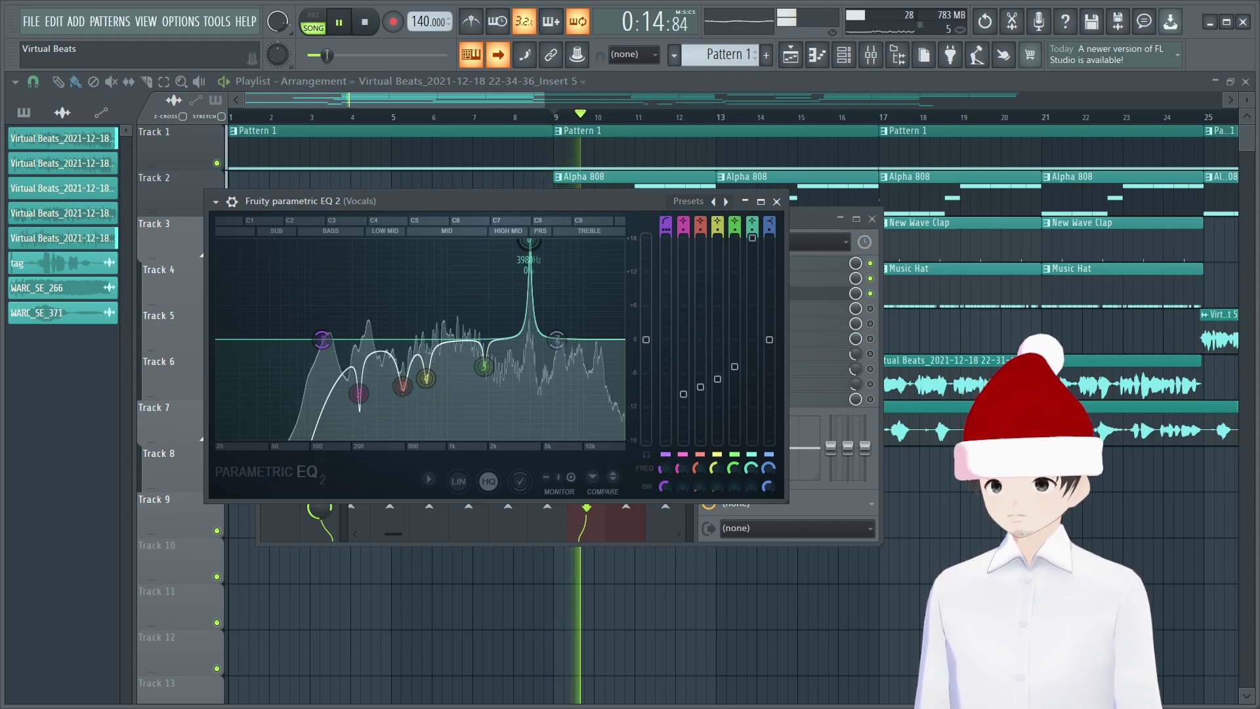
{"action": "key", "text": "space"}
{"action": "left_click_drag", "start_coordinate": [752, 238], "coordinate": [752, 359]}
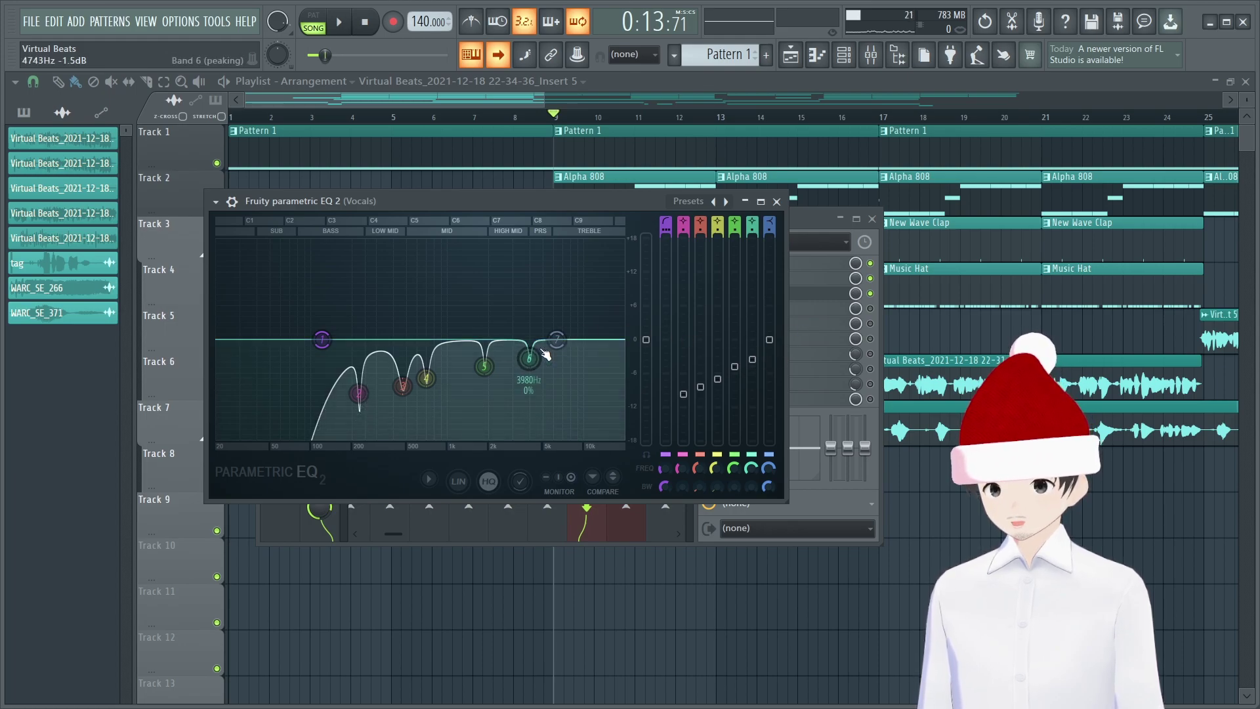
Raise band 6 to about 18 dB again and sweep it to about 4090 Hz while the vocals play
{"action": "left_click_drag", "start_coordinate": [530, 359], "coordinate": [532, 240]}
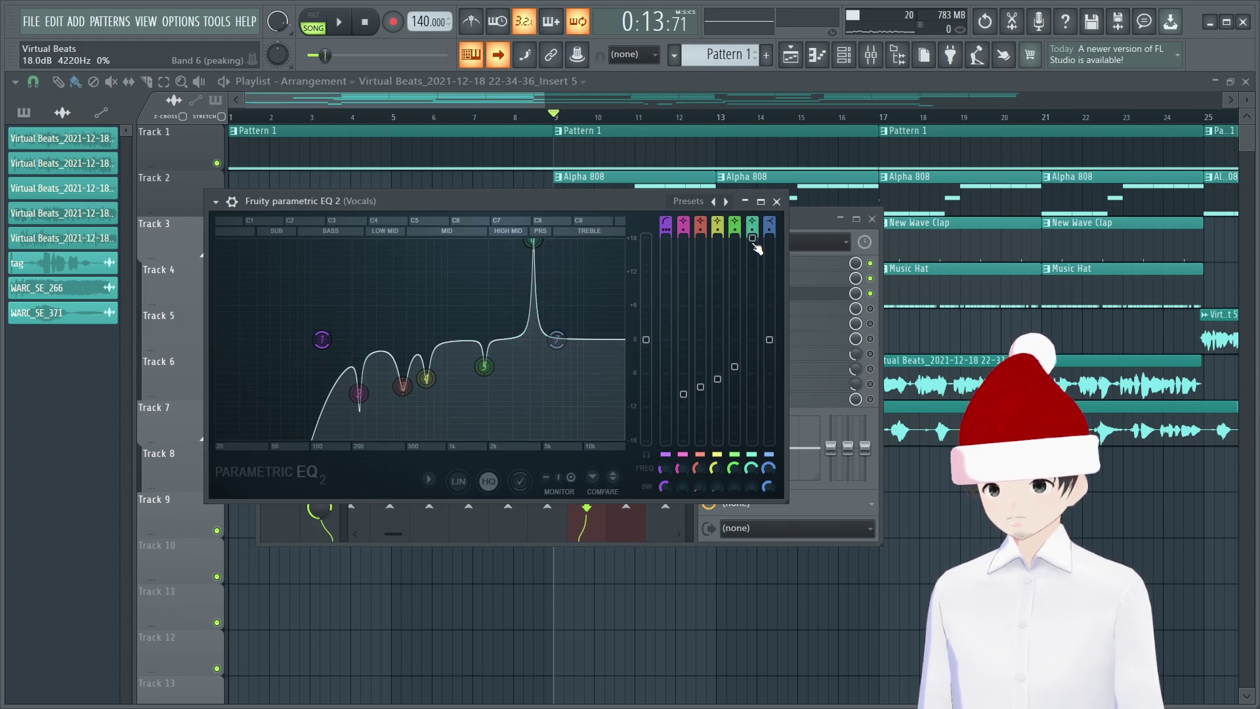
{"action": "mouse_move", "coordinate": [755, 237]}
{"action": "left_mouse_down"}
{"action": "mouse_move", "coordinate": [754, 354]}
{"action": "mouse_move", "coordinate": [754, 238]}
{"action": "left_mouse_up"}
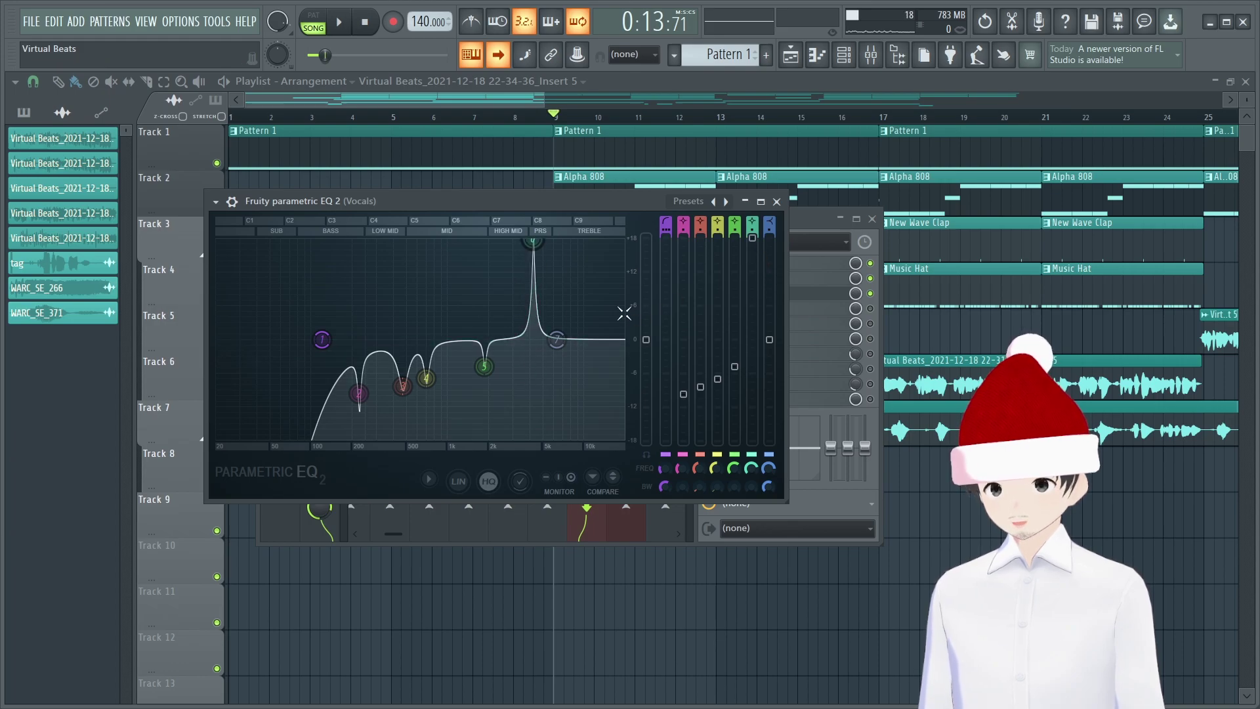
{"action": "key", "text": "space"}
{"action": "left_click_drag", "start_coordinate": [520, 248], "coordinate": [531, 242]}
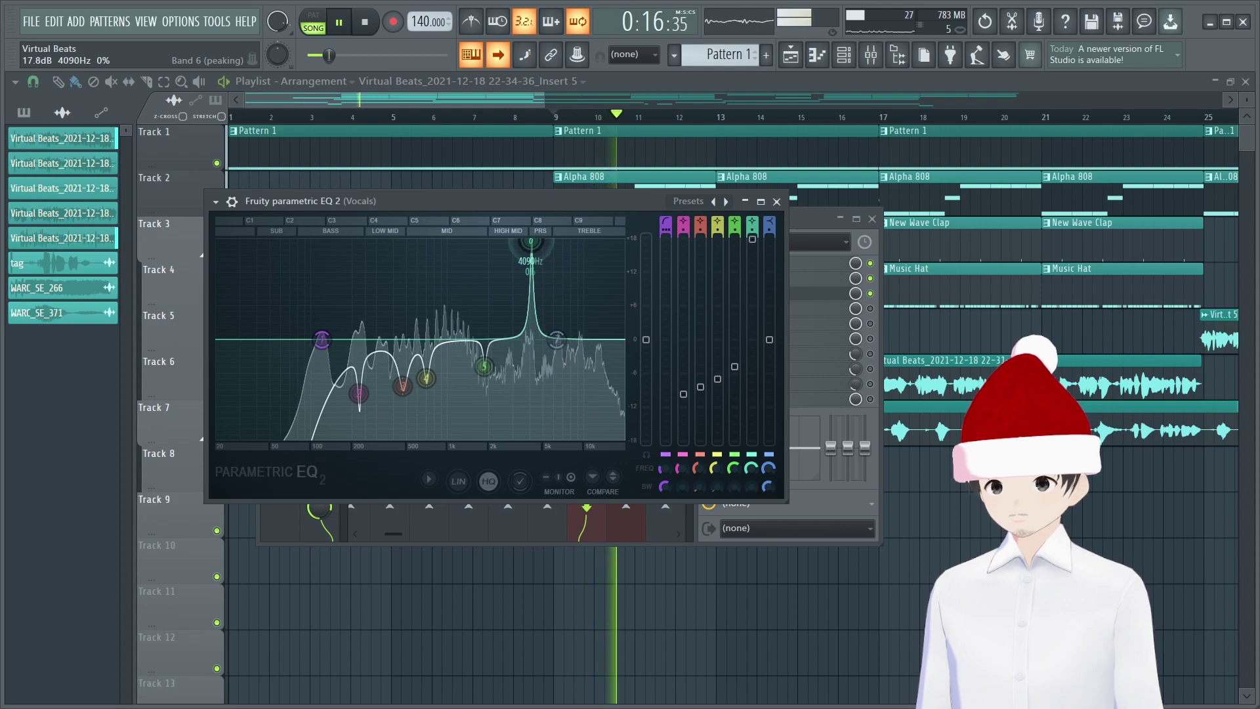
{"action": "key", "text": "space"}
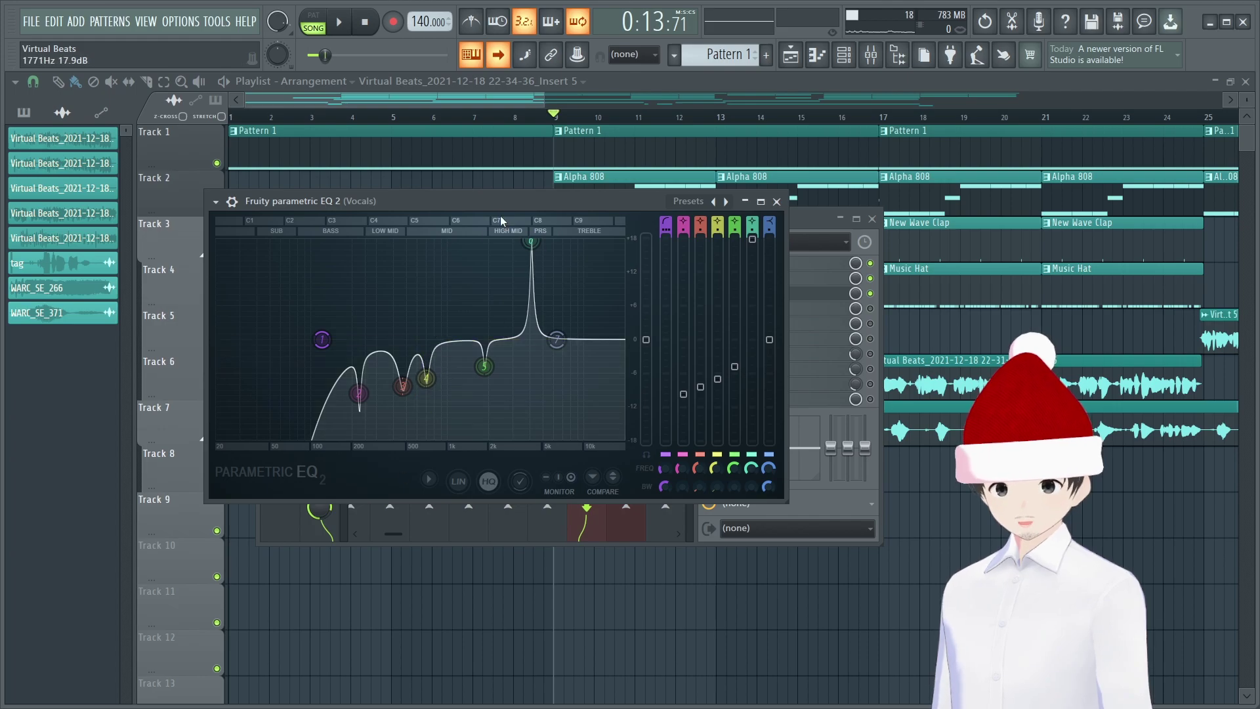
Audition the boosted band 6 at about 4074 Hz, trying a 10% bandwidth and narrowing it again
{"action": "left_click_drag", "start_coordinate": [531, 241], "coordinate": [512, 241]}
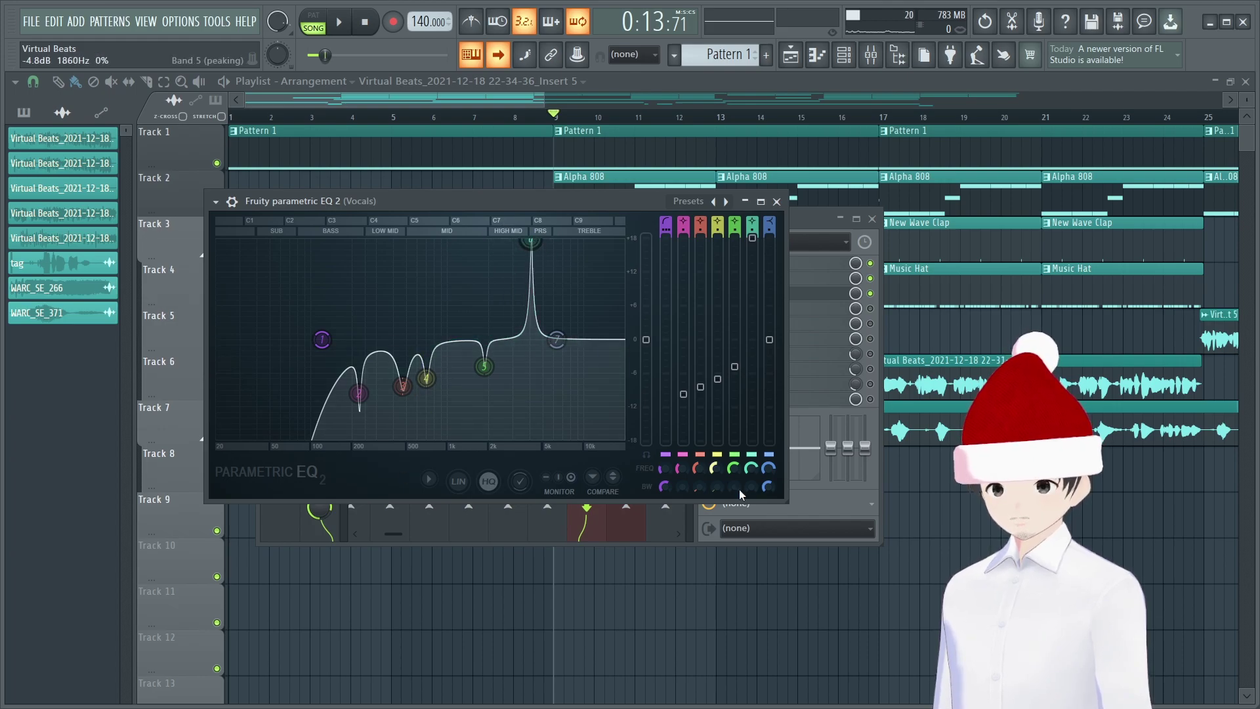
{"action": "key", "text": "space"}
{"action": "key", "text": "space"}
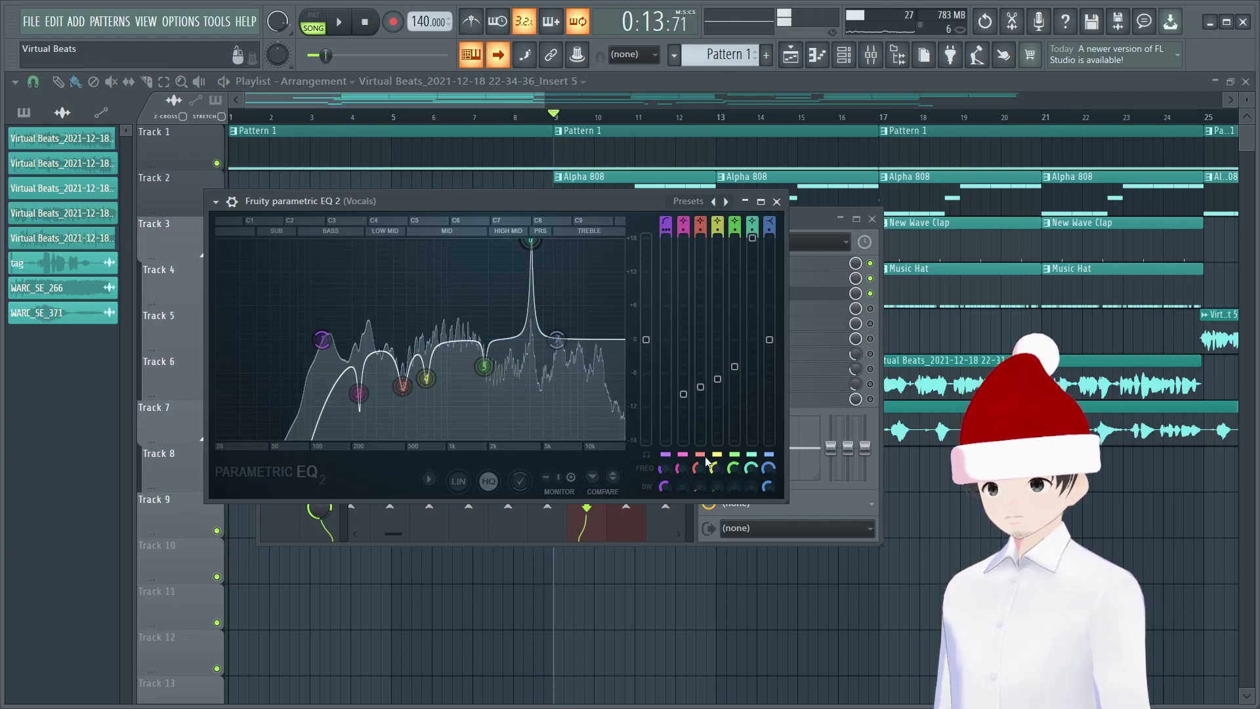
{"action": "mouse_move", "coordinate": [749, 494]}
{"action": "left_mouse_down"}
{"action": "mouse_move", "coordinate": [749, 469]}
{"action": "mouse_move", "coordinate": [748, 493]}
{"action": "left_mouse_up"}
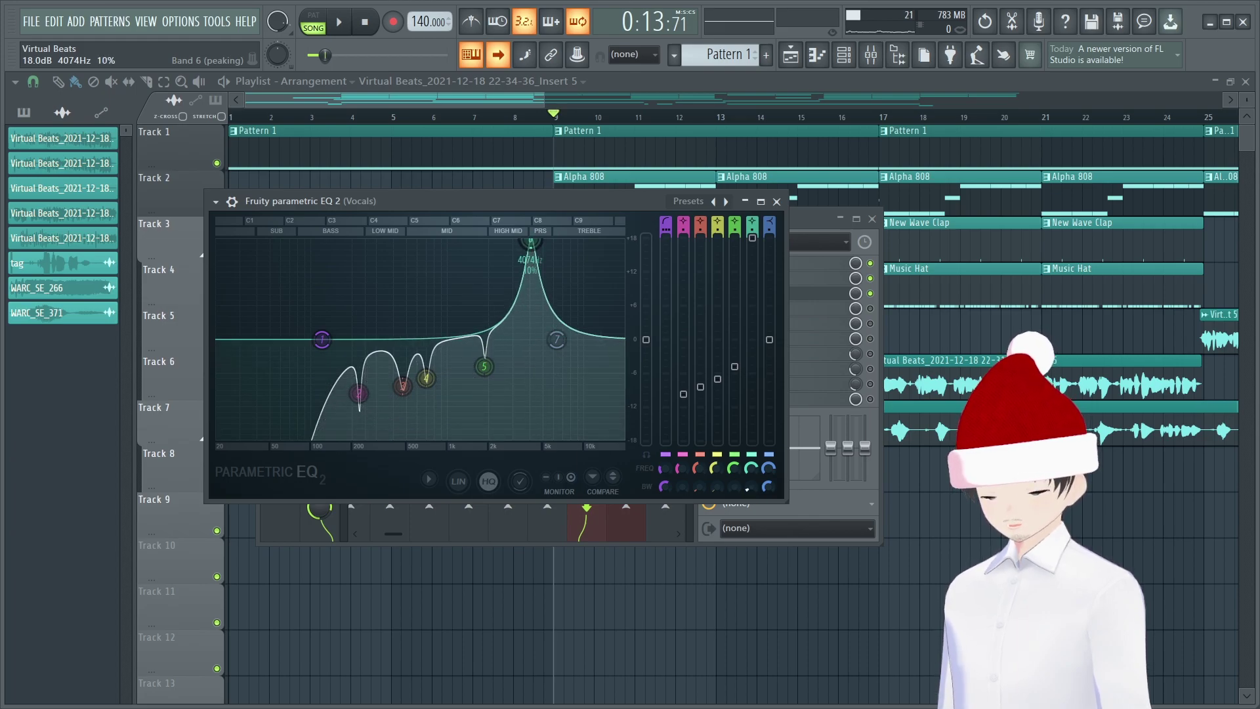
{"action": "key", "text": "space"}
{"action": "key", "text": "space"}
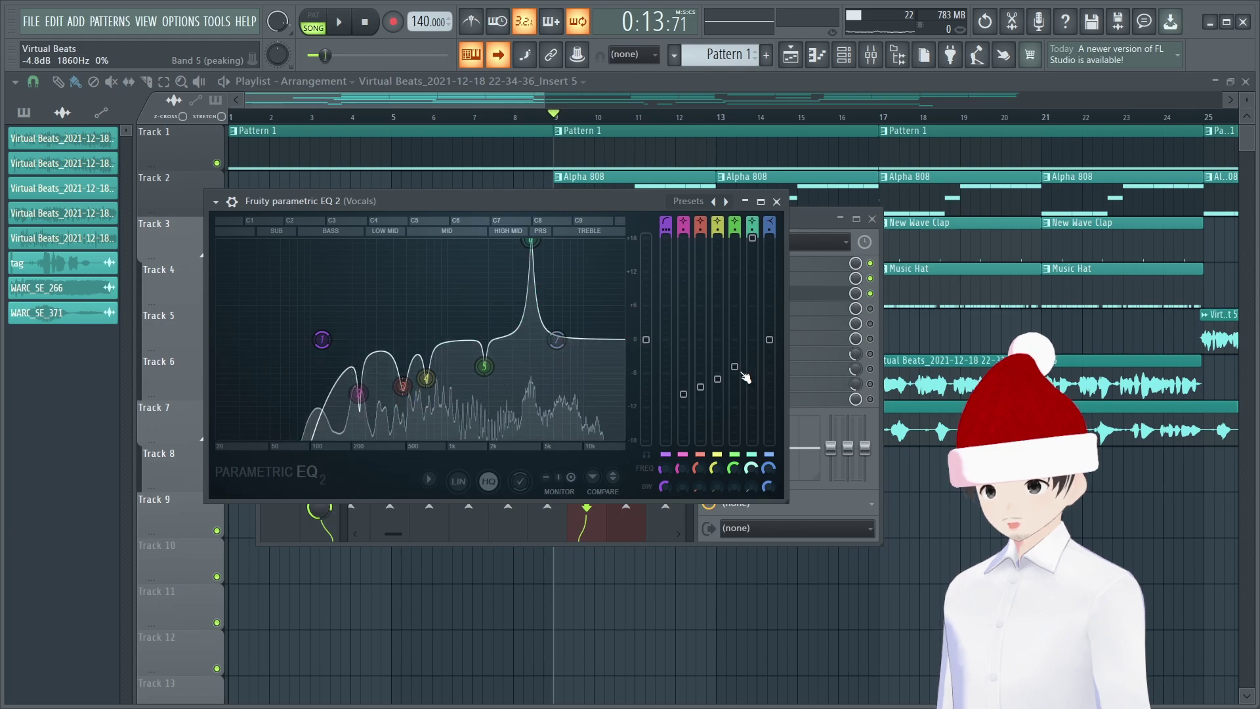
Pull band 6 down into a shallow cut, close the EQ, and play the vocals to check it
{"action": "left_click_drag", "start_coordinate": [752, 239], "coordinate": [752, 361]}
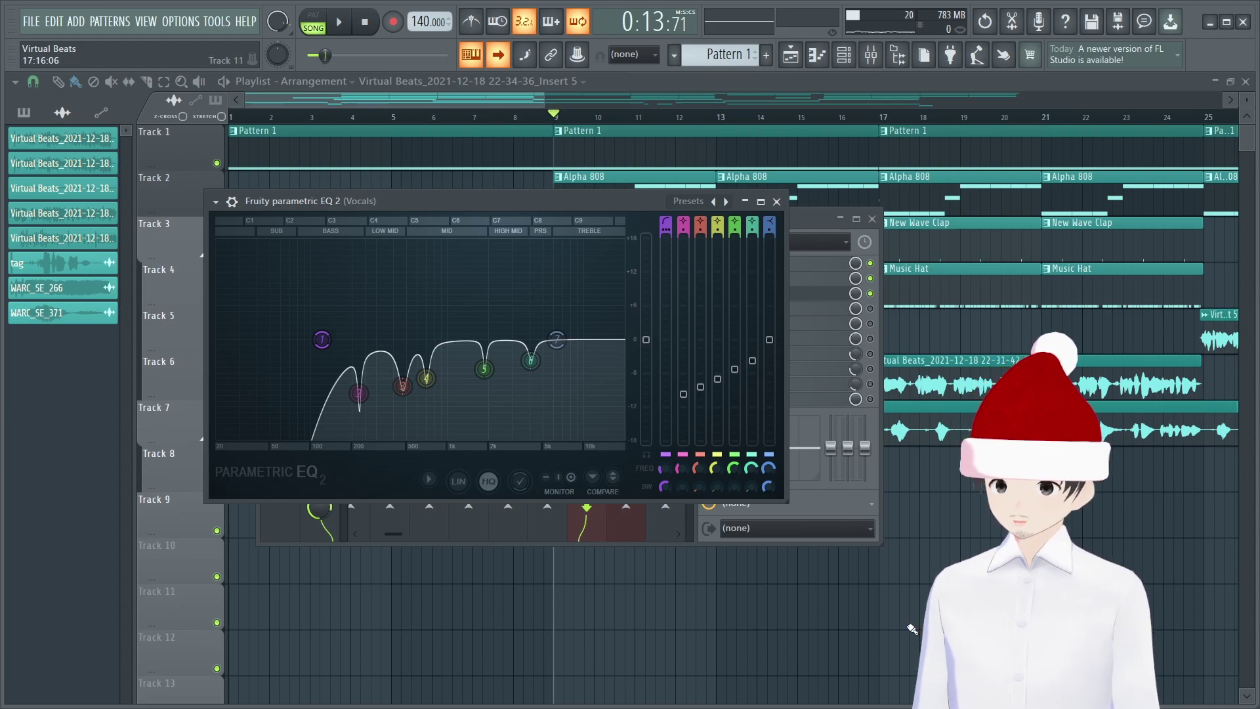
{"action": "left_click", "coordinate": [776, 203]}
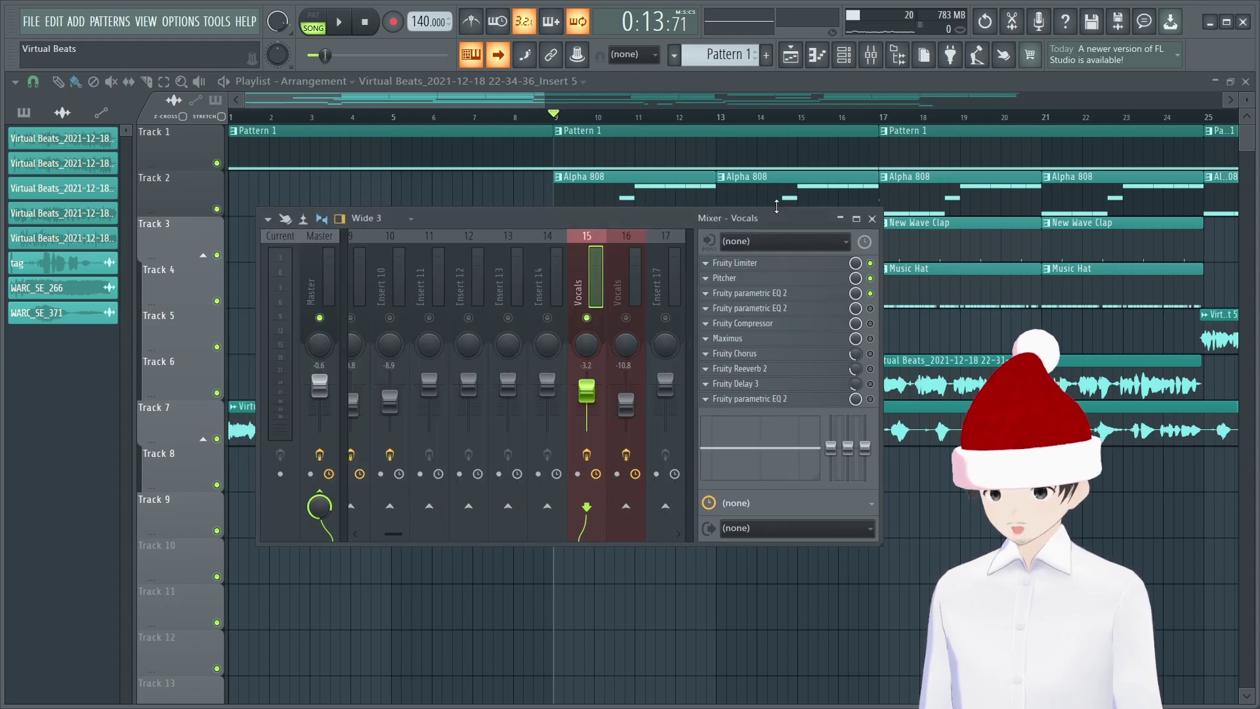
{"action": "key", "text": "space"}
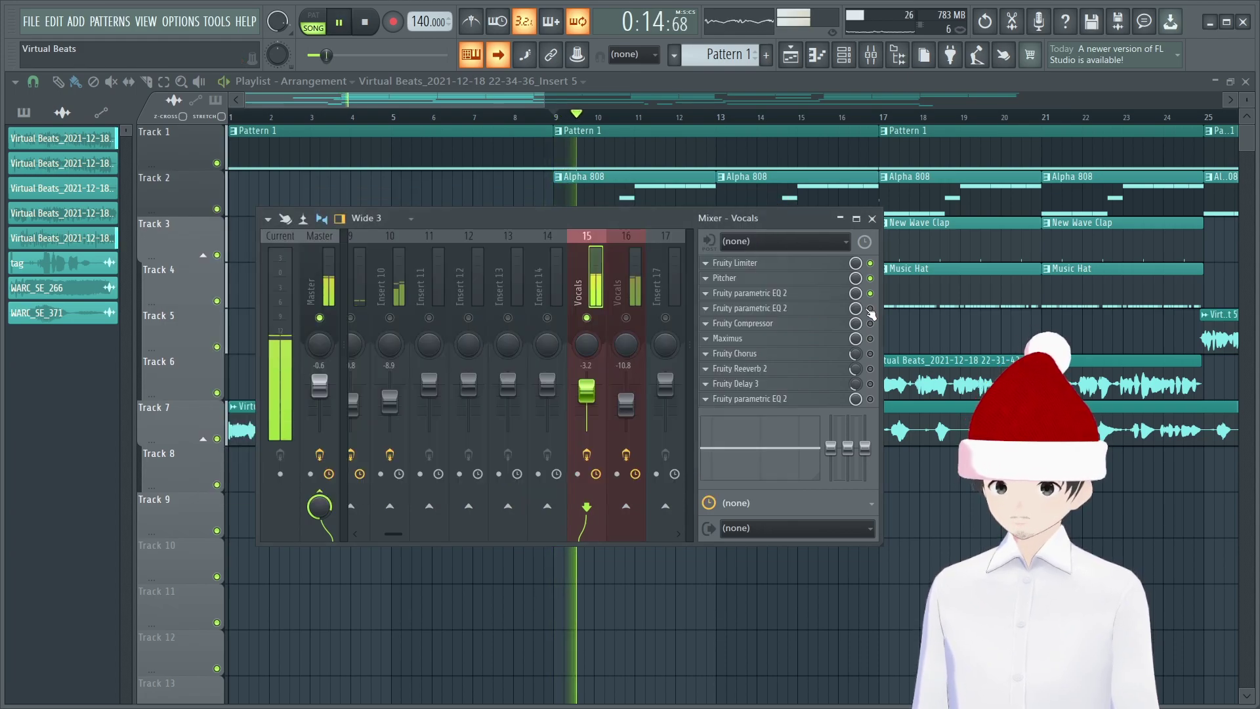
{"action": "key", "text": "space"}
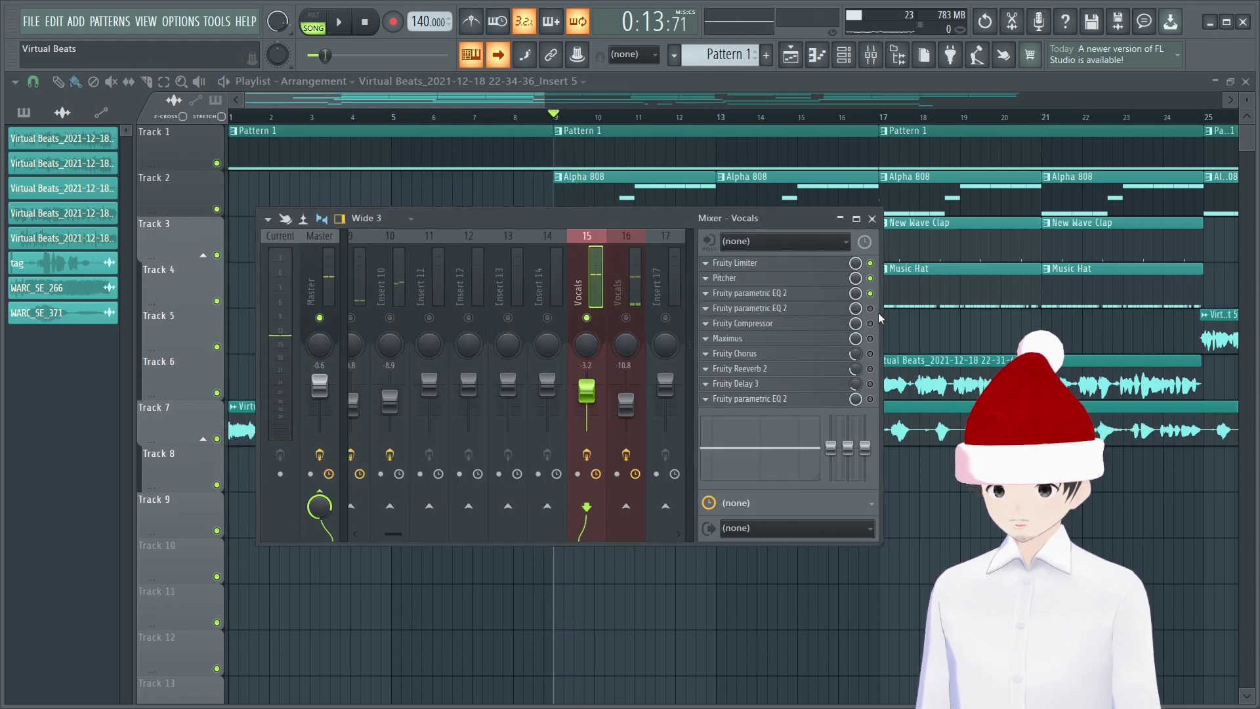
Enable and open the second Fruity parametric EQ 2, audition the vocals through its curve, and close it
{"action": "left_click", "coordinate": [834, 313]}
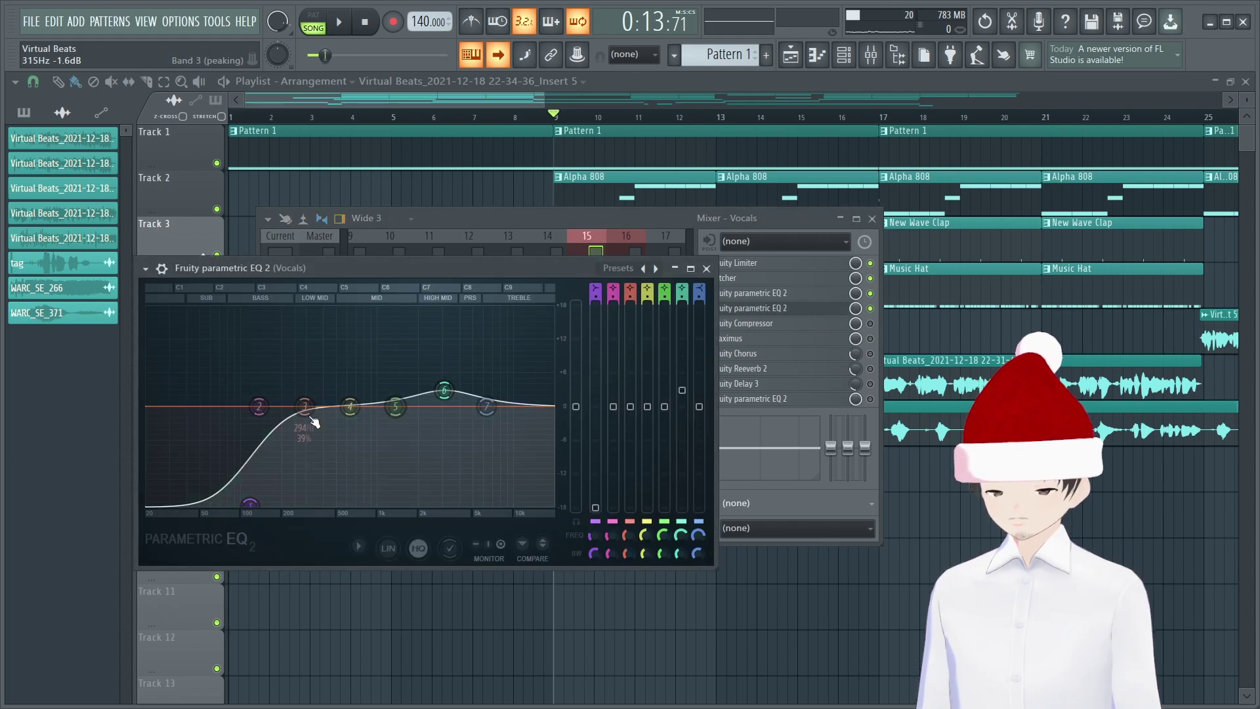
{"action": "key", "text": "space"}
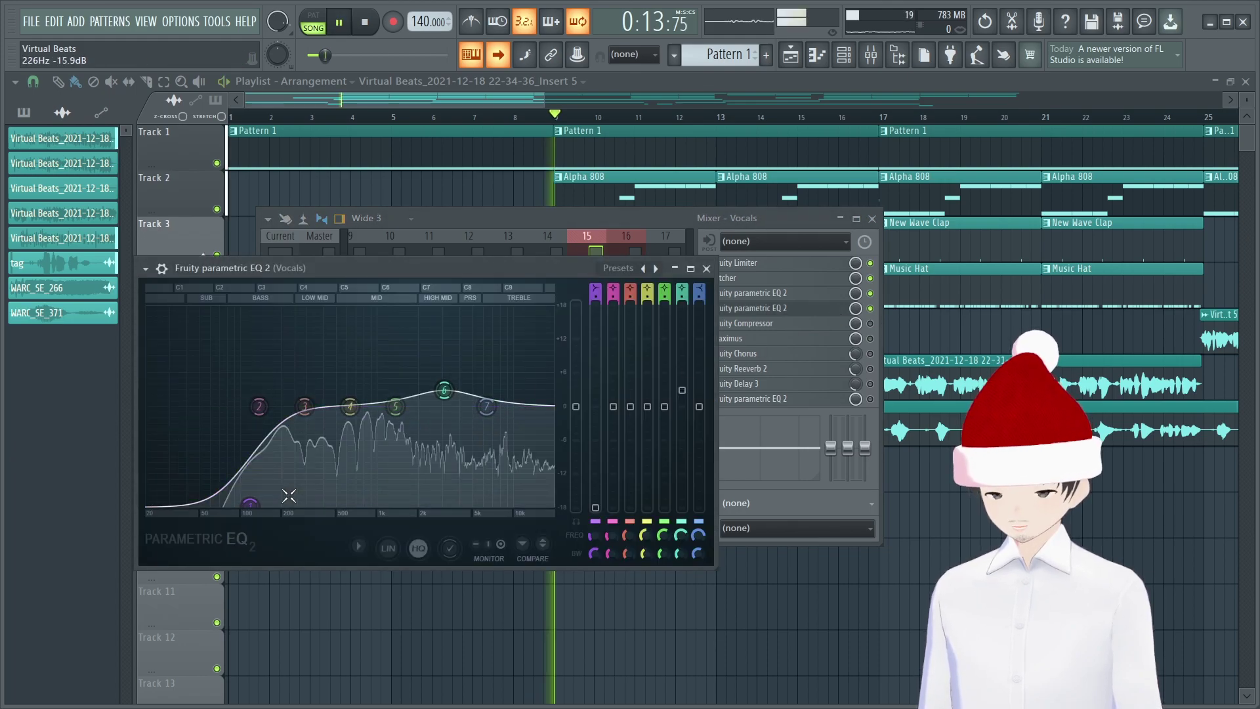
{"action": "key", "text": "space"}
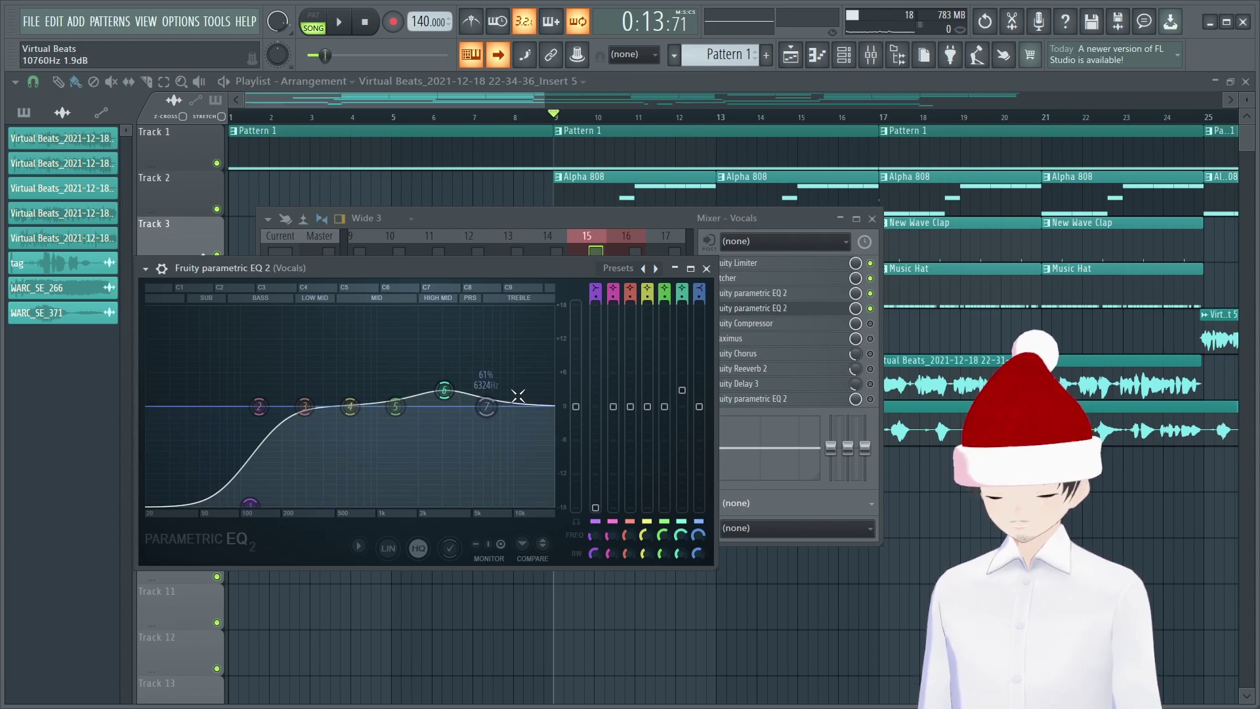
{"action": "left_click", "coordinate": [707, 269]}
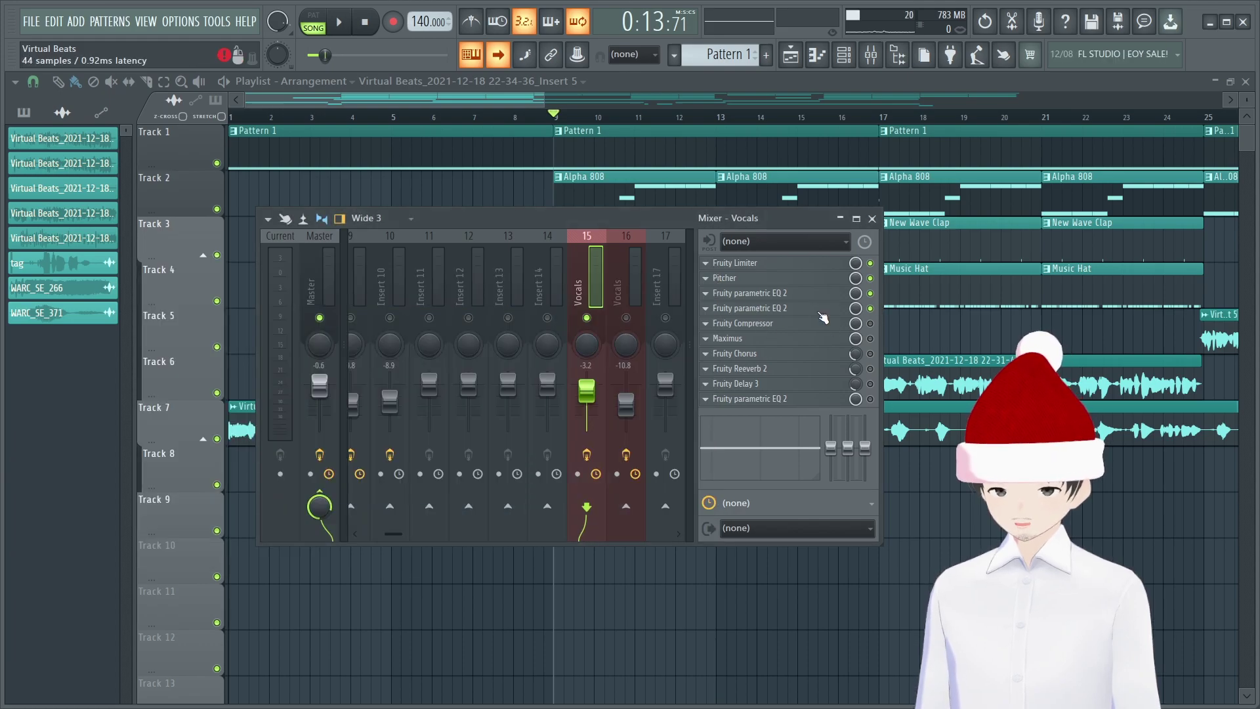
Compare the vocals in playback with the Vocals track's effects bypassed and enabled
{"action": "key", "text": "space"}
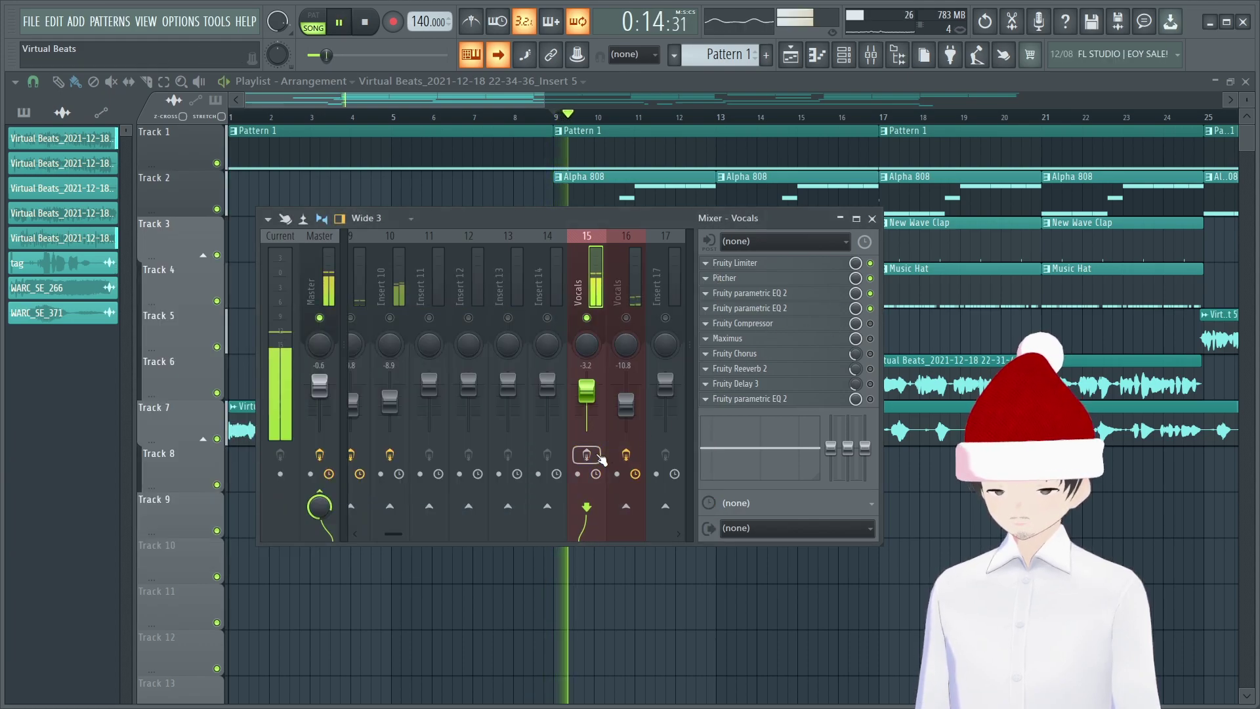
{"action": "key", "text": "space"}
{"action": "key", "text": "space"}
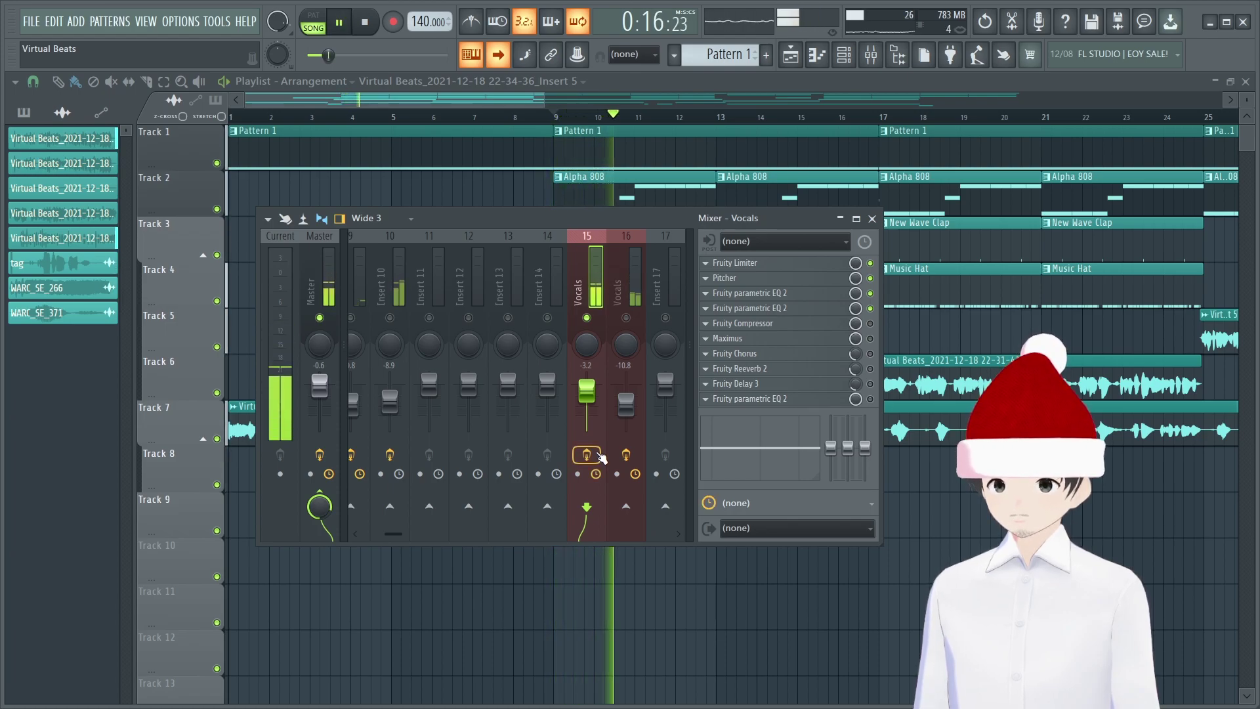
{"action": "key", "text": "space"}
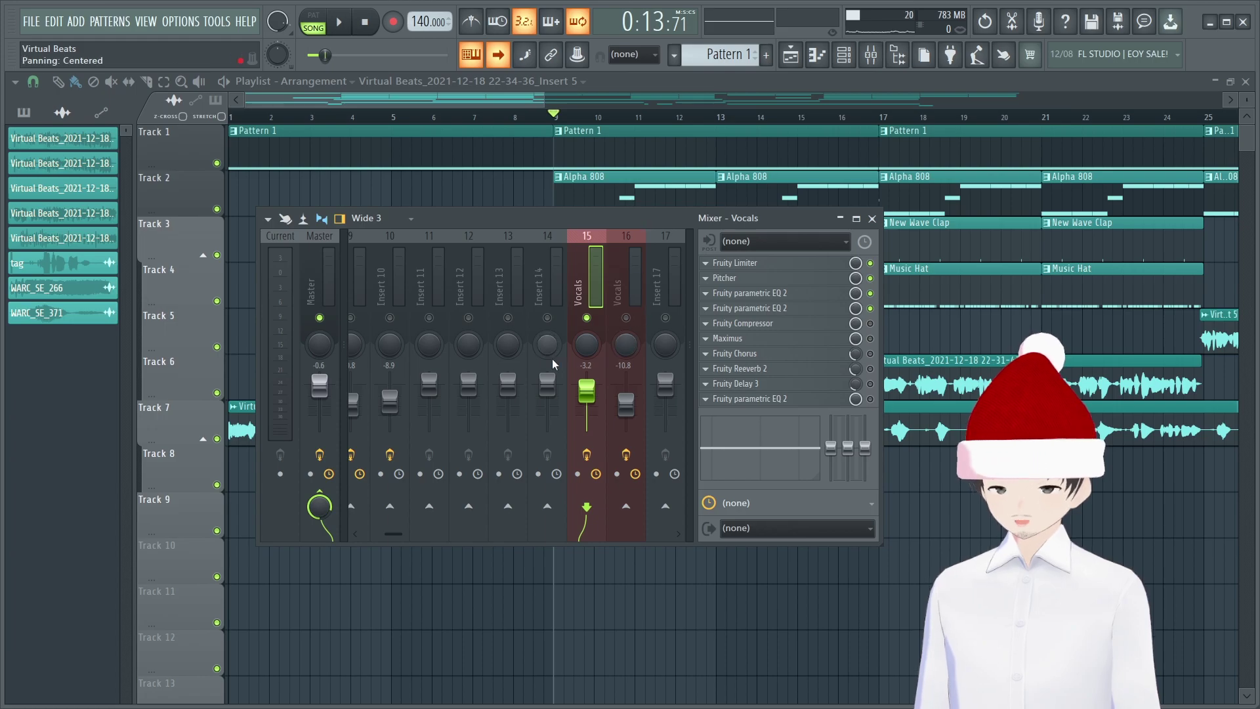
Enable Fruity Compressor on the Vocals track, open its settings, audition it, and place its window below the effect slots
{"action": "right_click", "coordinate": [598, 396]}
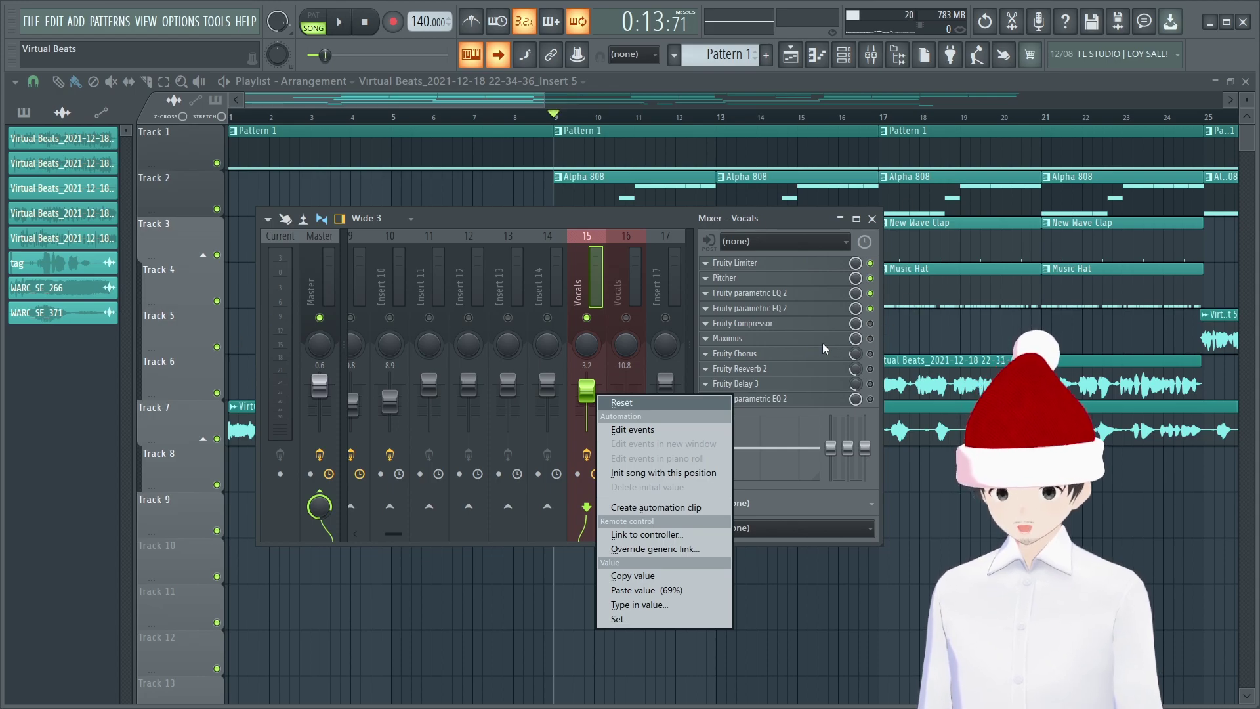
{"action": "left_click", "coordinate": [774, 323]}
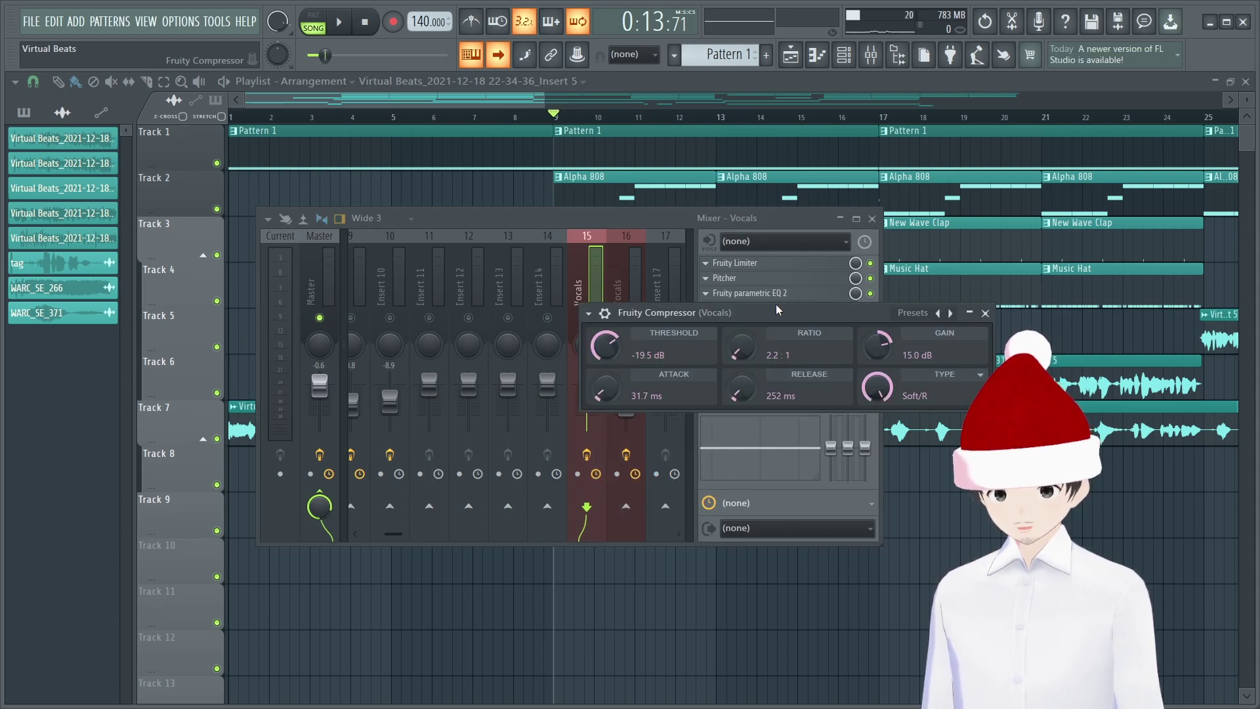
{"action": "left_click_drag", "start_coordinate": [776, 309], "coordinate": [755, 412]}
{"action": "left_click", "coordinate": [874, 336]}
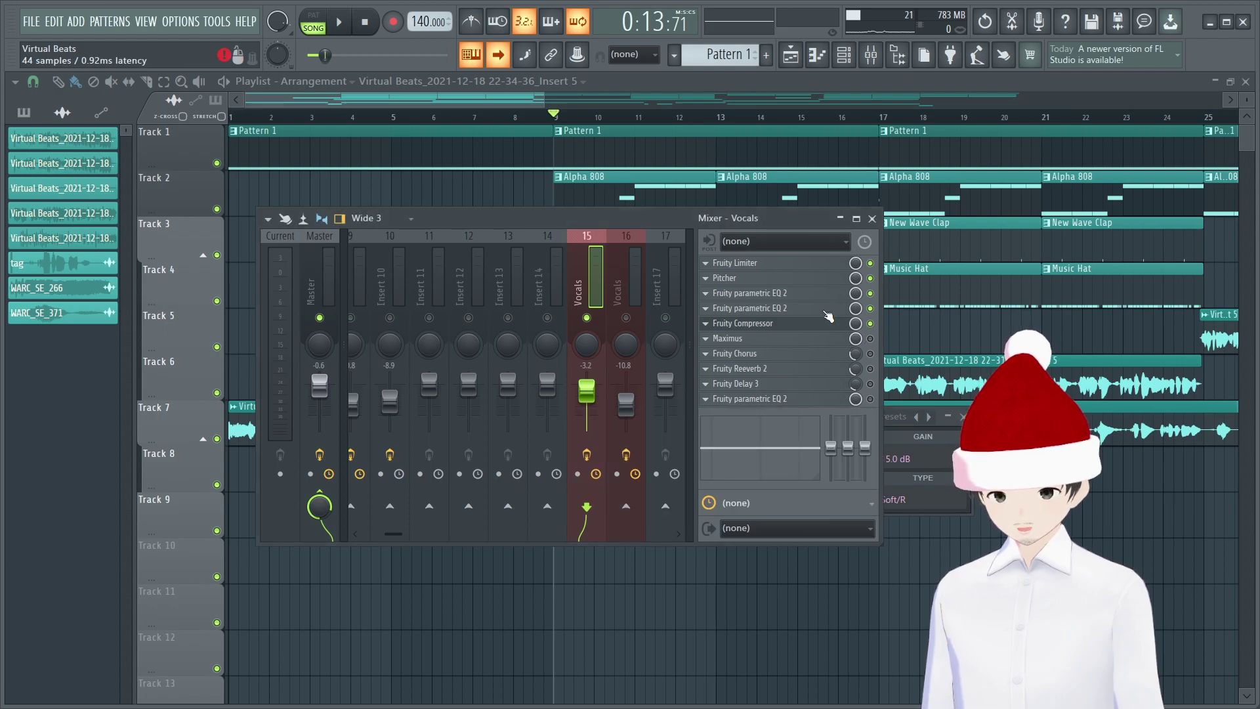
{"action": "left_click", "coordinate": [755, 324]}
{"action": "left_click_drag", "start_coordinate": [833, 420], "coordinate": [921, 361]}
{"action": "key", "text": "space"}
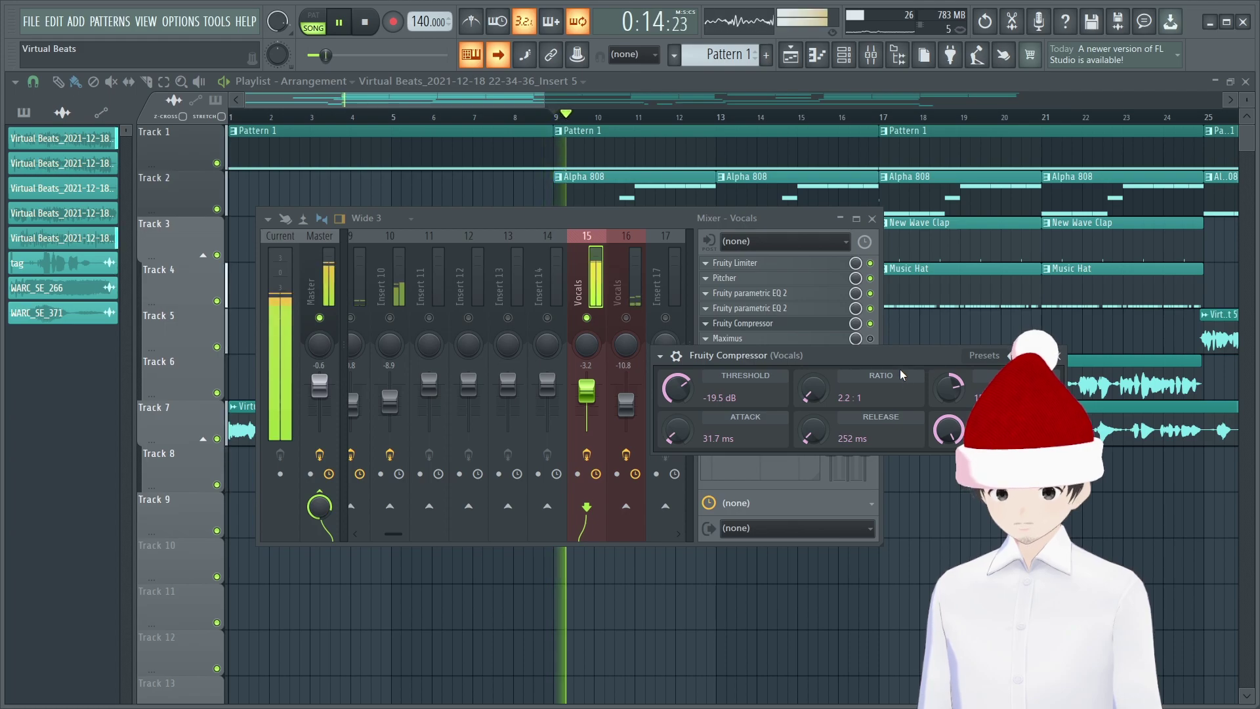
{"action": "key", "text": "space"}
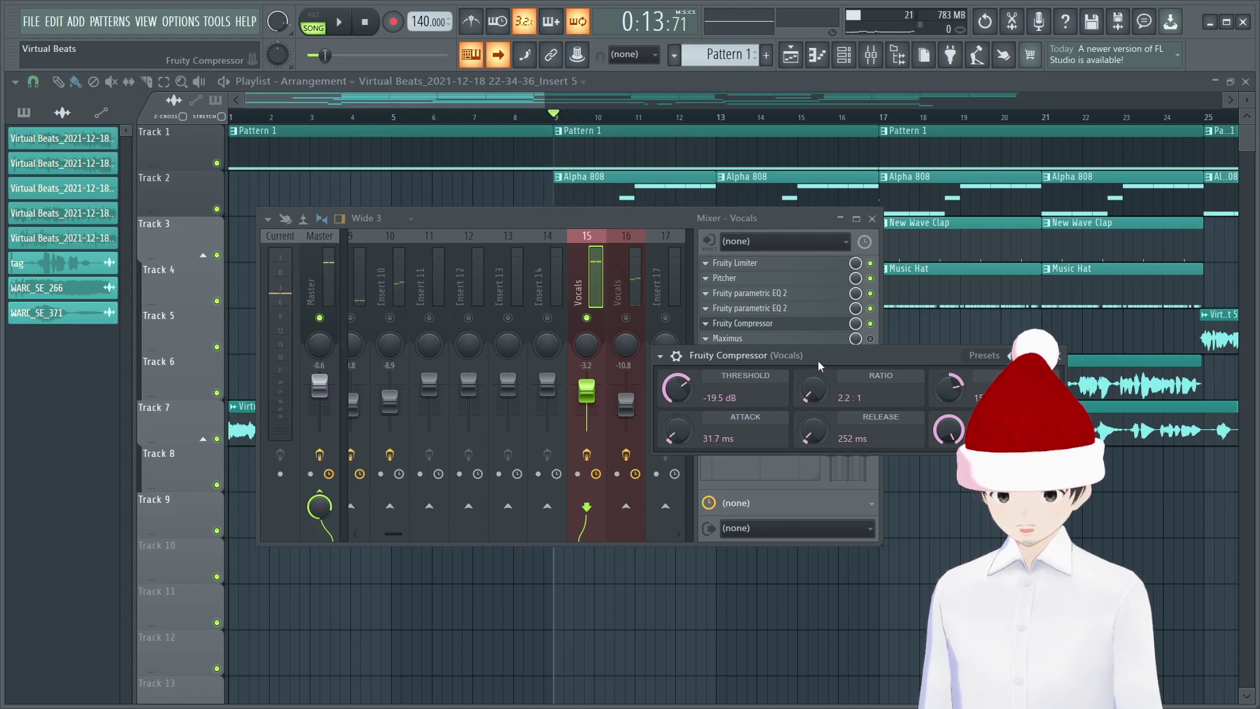
{"action": "left_click_drag", "start_coordinate": [889, 353], "coordinate": [817, 458]}
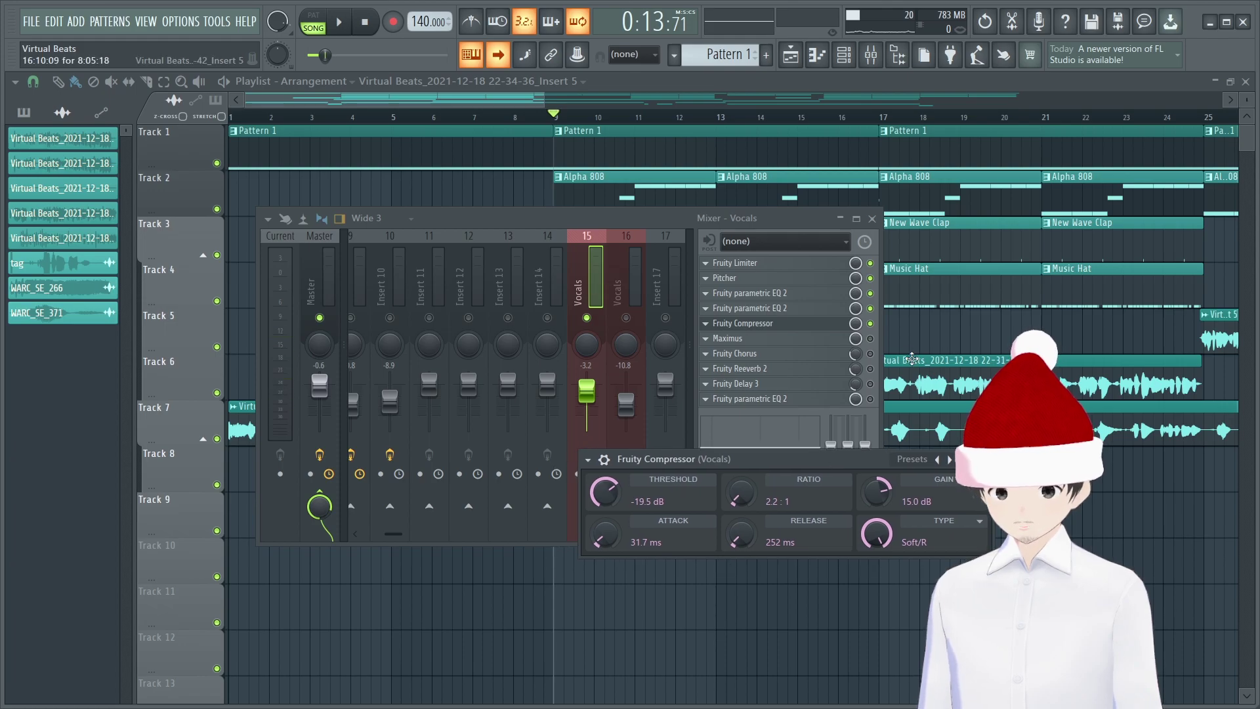
Enable Maximus, Fruity Chorus and Fruity Reeverb 2, bypass the last Fruity parametric EQ 2, and play the vocals
{"action": "left_click", "coordinate": [870, 368]}
{"action": "key", "text": "space"}
{"action": "key", "text": "space"}
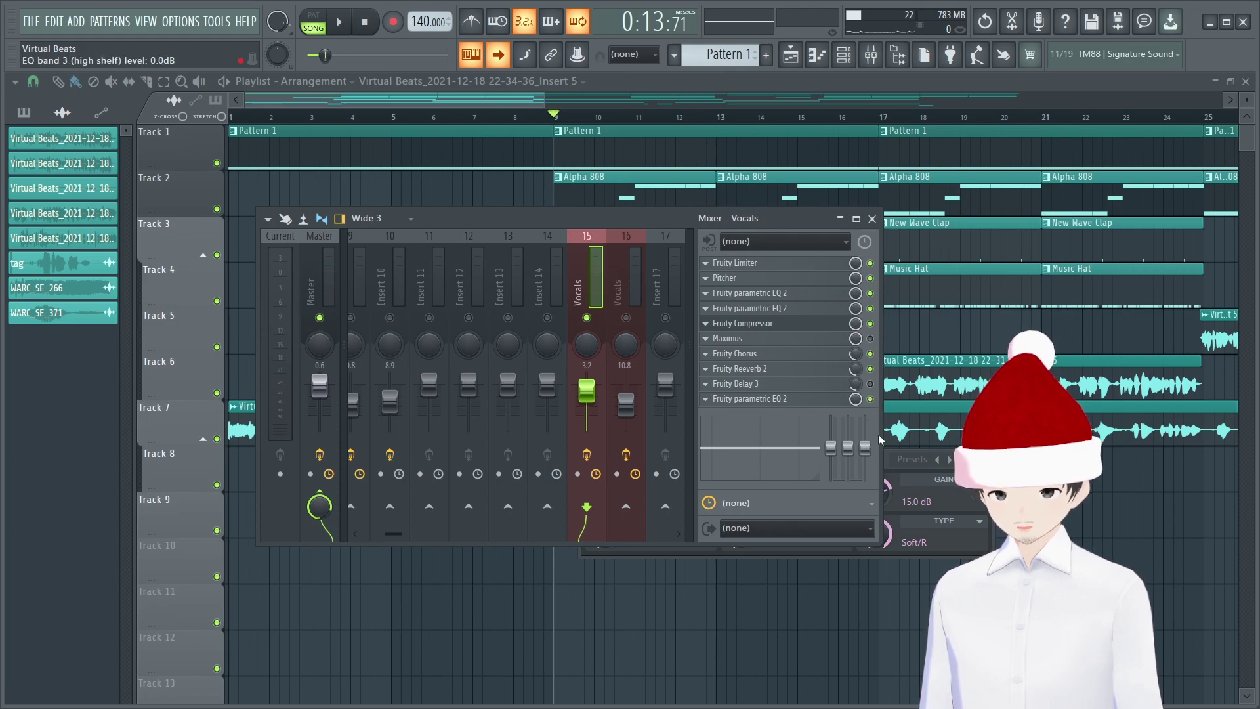
{"action": "left_click", "coordinate": [871, 399]}
{"action": "key", "text": "space"}
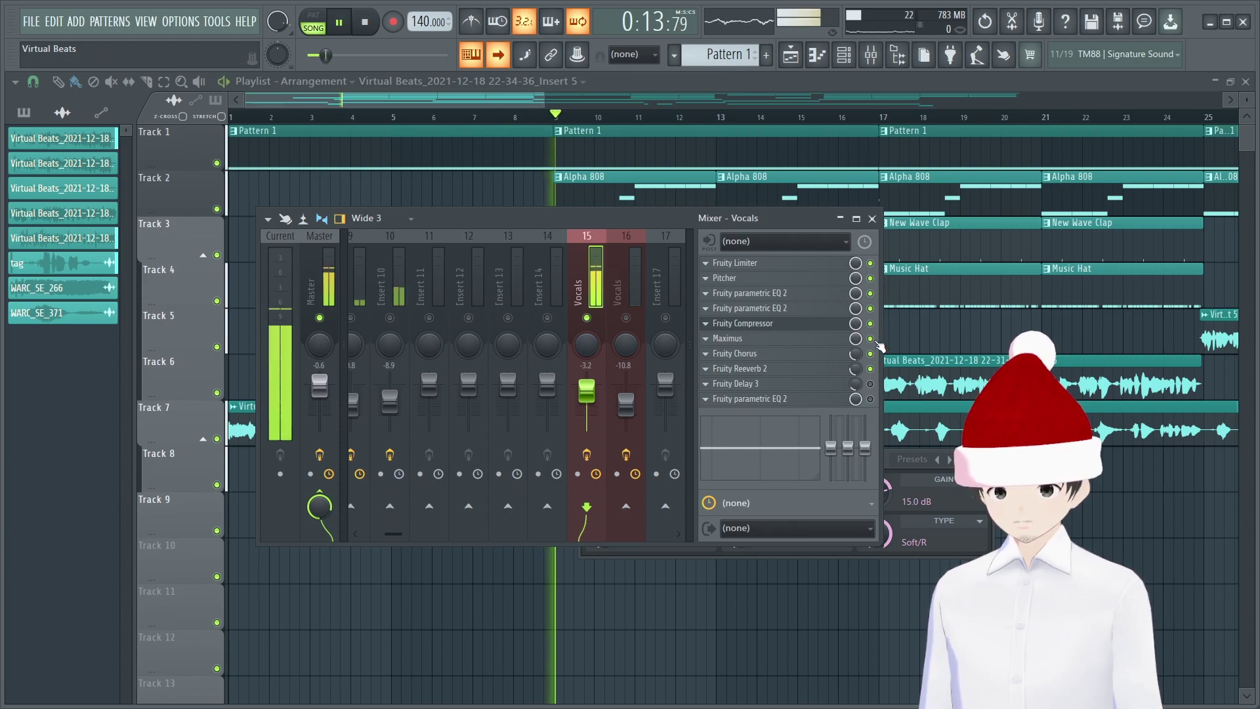
Lower the Vocals track's volume to -4.9 dB during playback, and bypass Fruity Compressor
{"action": "left_click_drag", "start_coordinate": [586, 390], "coordinate": [586, 395]}
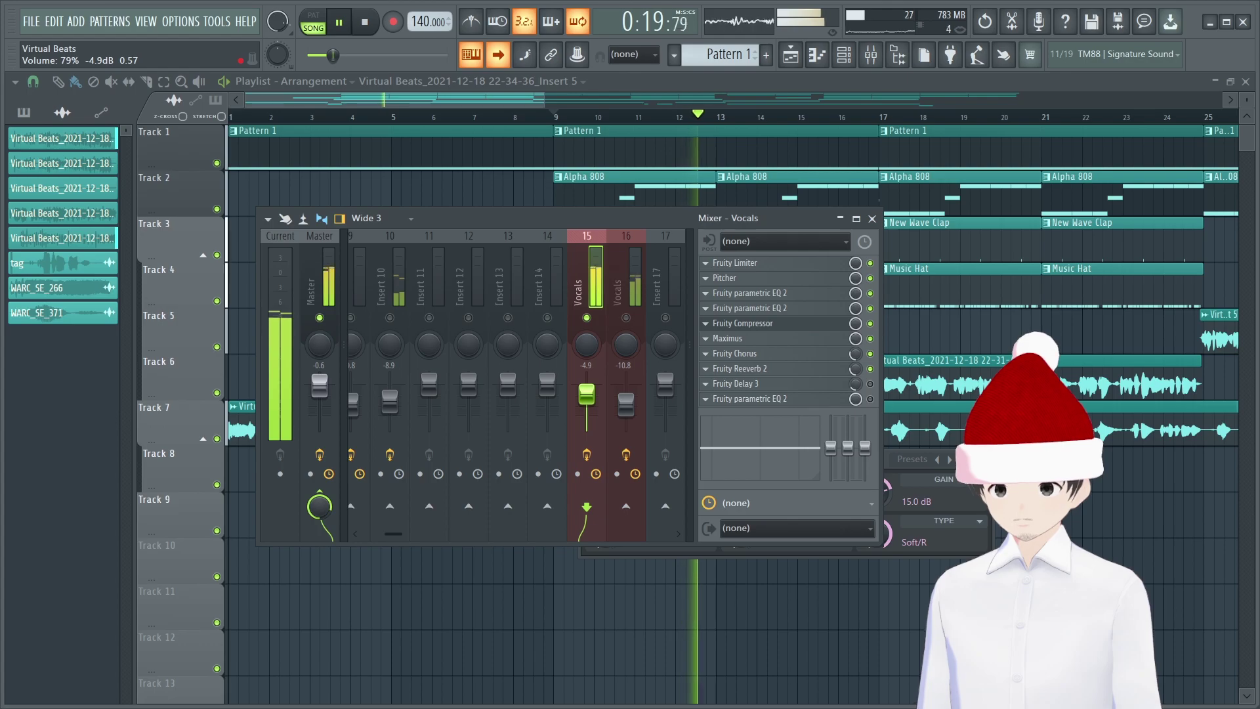
{"action": "key", "text": "space"}
{"action": "left_click", "coordinate": [870, 324]}
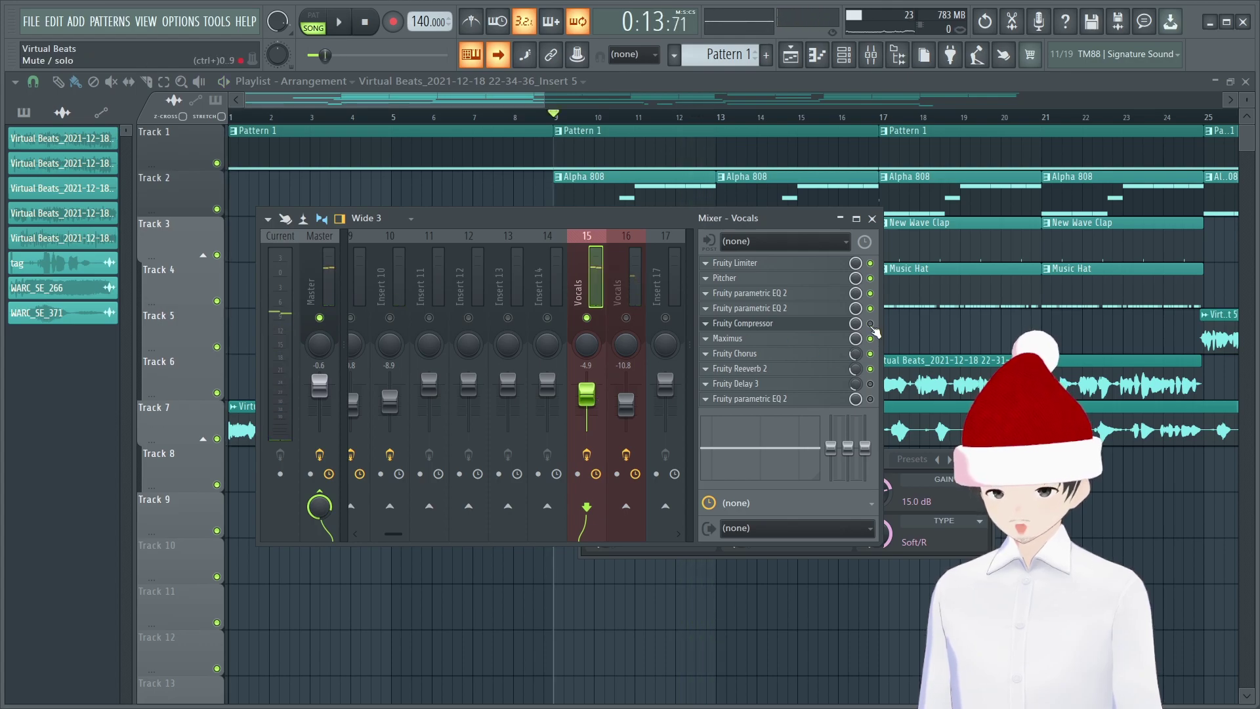
Bypass Fruity Chorus, Fruity Reeverb 2 and Maximus on the Vocals track, and reposition the opened Fruity Compressor window below the effect slots
{"action": "left_click", "coordinate": [870, 354]}
{"action": "left_click", "coordinate": [870, 369]}
{"action": "left_click", "coordinate": [870, 339]}
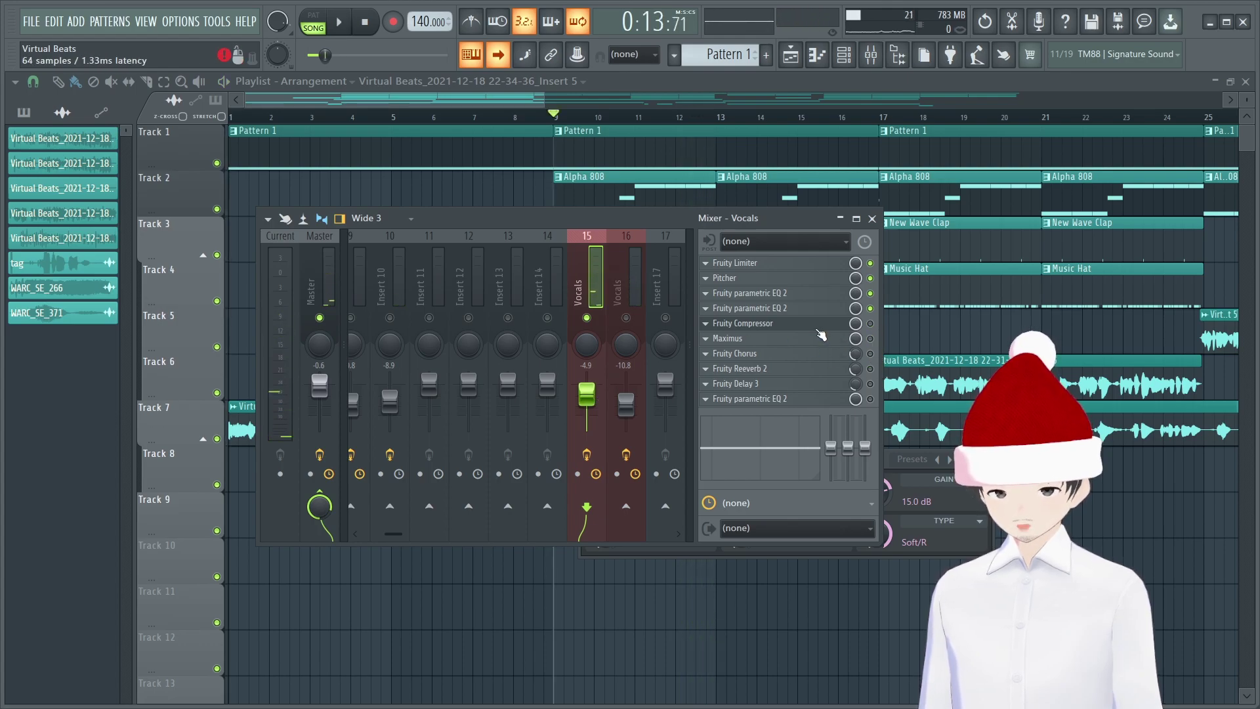
{"action": "left_click", "coordinate": [741, 323]}
{"action": "left_click_drag", "start_coordinate": [865, 463], "coordinate": [929, 325]}
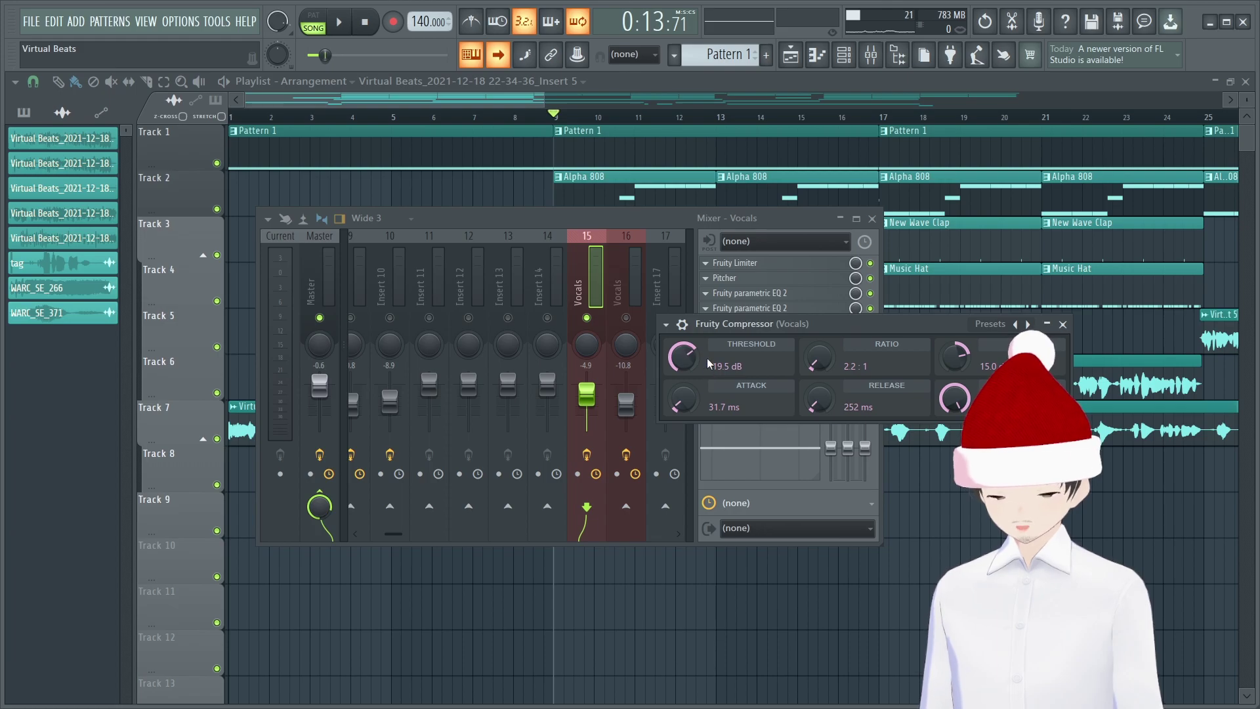
{"action": "left_click_drag", "start_coordinate": [797, 328], "coordinate": [728, 460]}
Replace the Fruity parametric EQ 2 in slot 10 with Wave Candy, set it to the Meter display, and enlarge the meter
{"action": "right_click", "coordinate": [730, 397]}
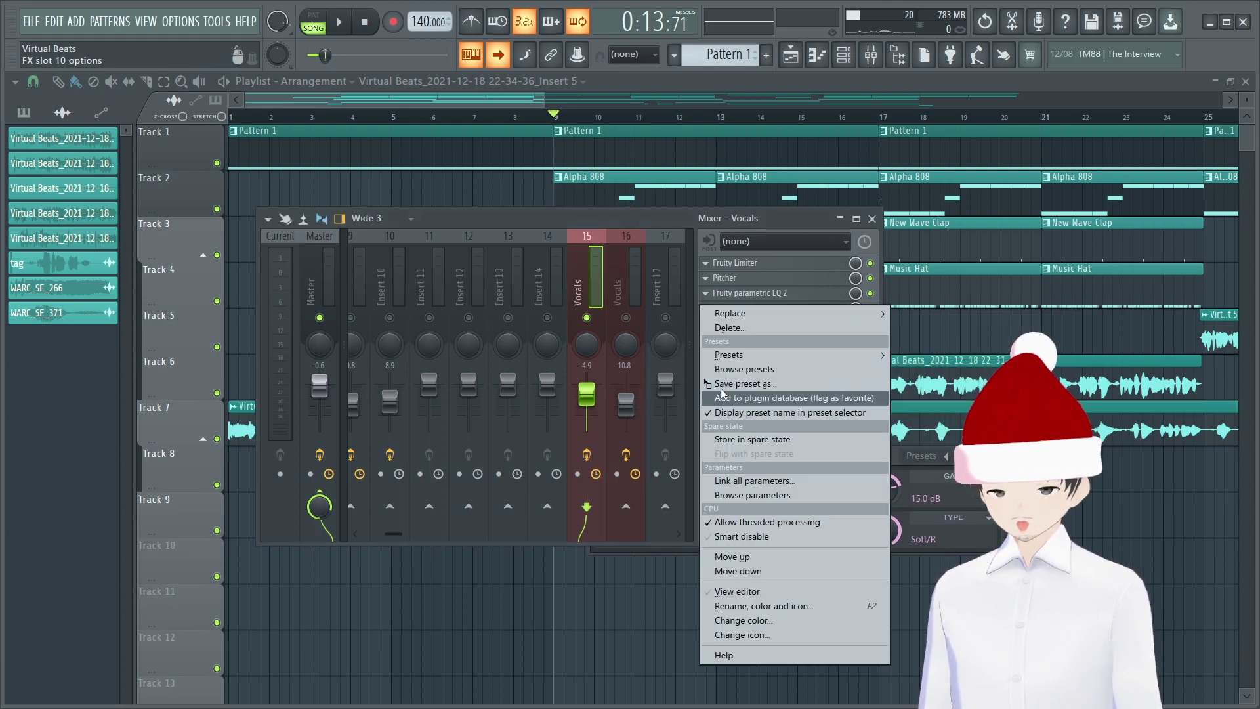
{"action": "mouse_move", "coordinate": [774, 313]}
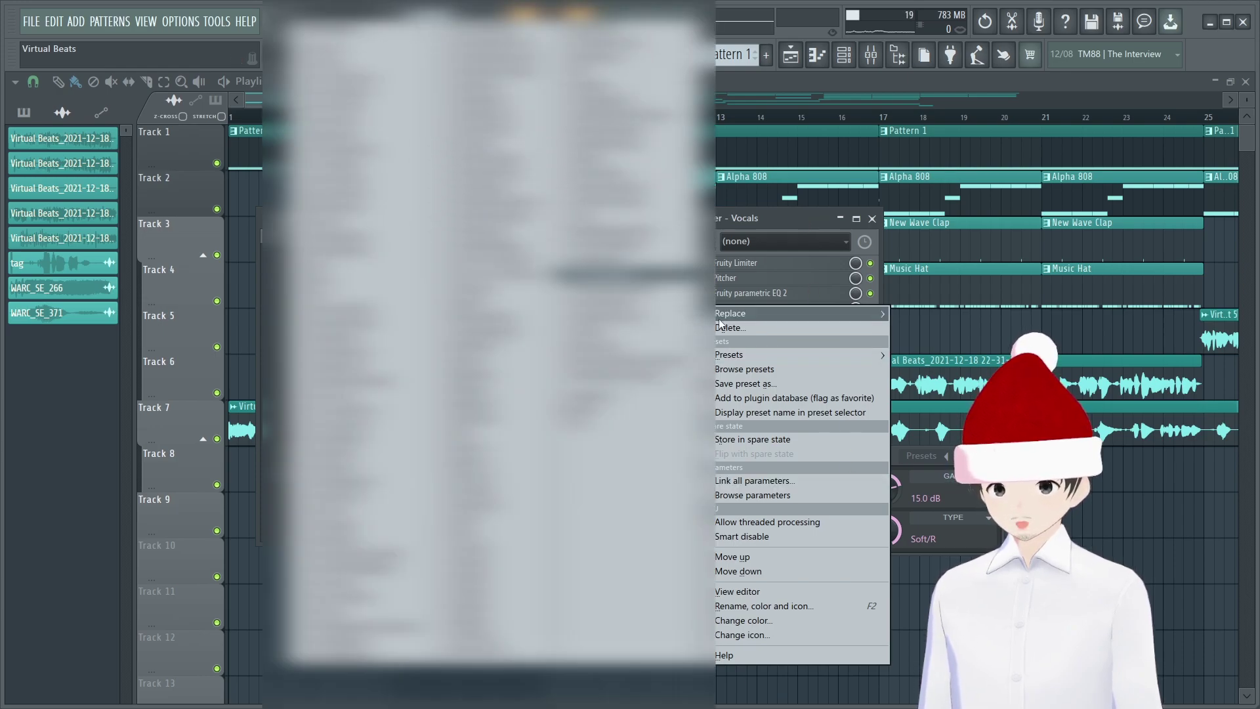
{"action": "left_click", "coordinate": [630, 275]}
{"action": "left_click", "coordinate": [491, 457]}
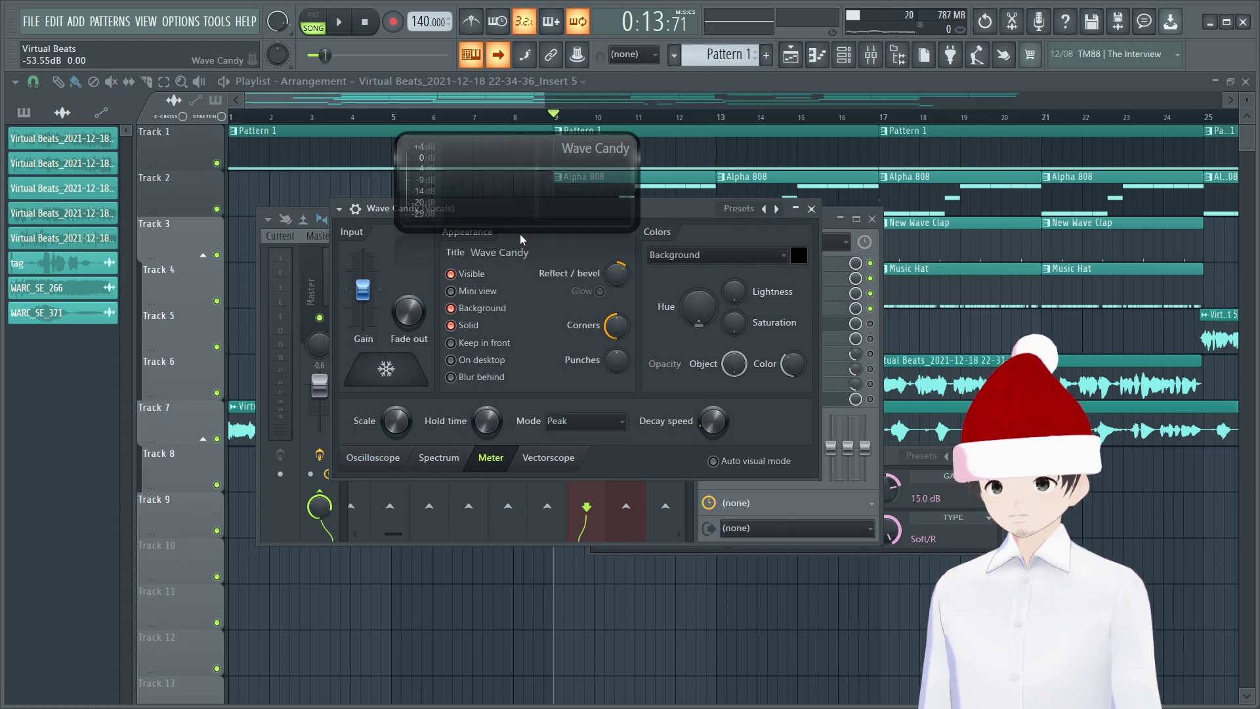
{"action": "left_click_drag", "start_coordinate": [511, 230], "coordinate": [560, 565]}
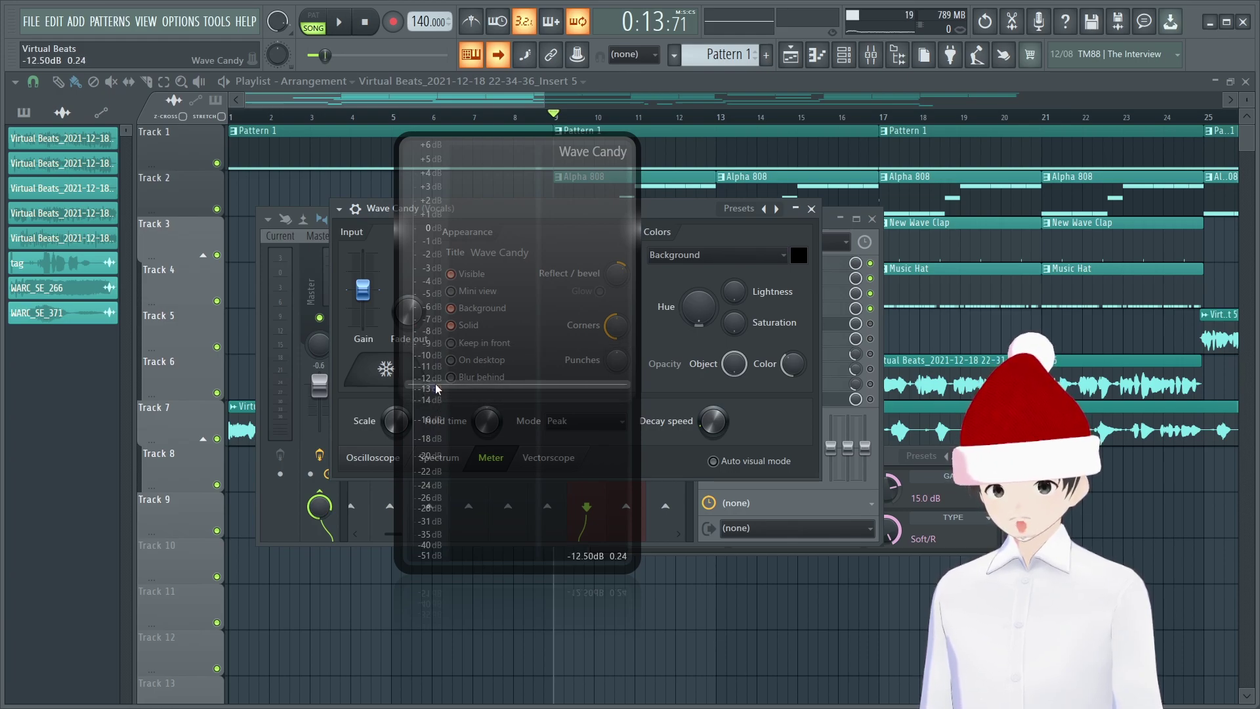
Close the Wave Candy settings and delete the plugin from effect slot 10 of the Vocals track
{"action": "left_click", "coordinate": [813, 209]}
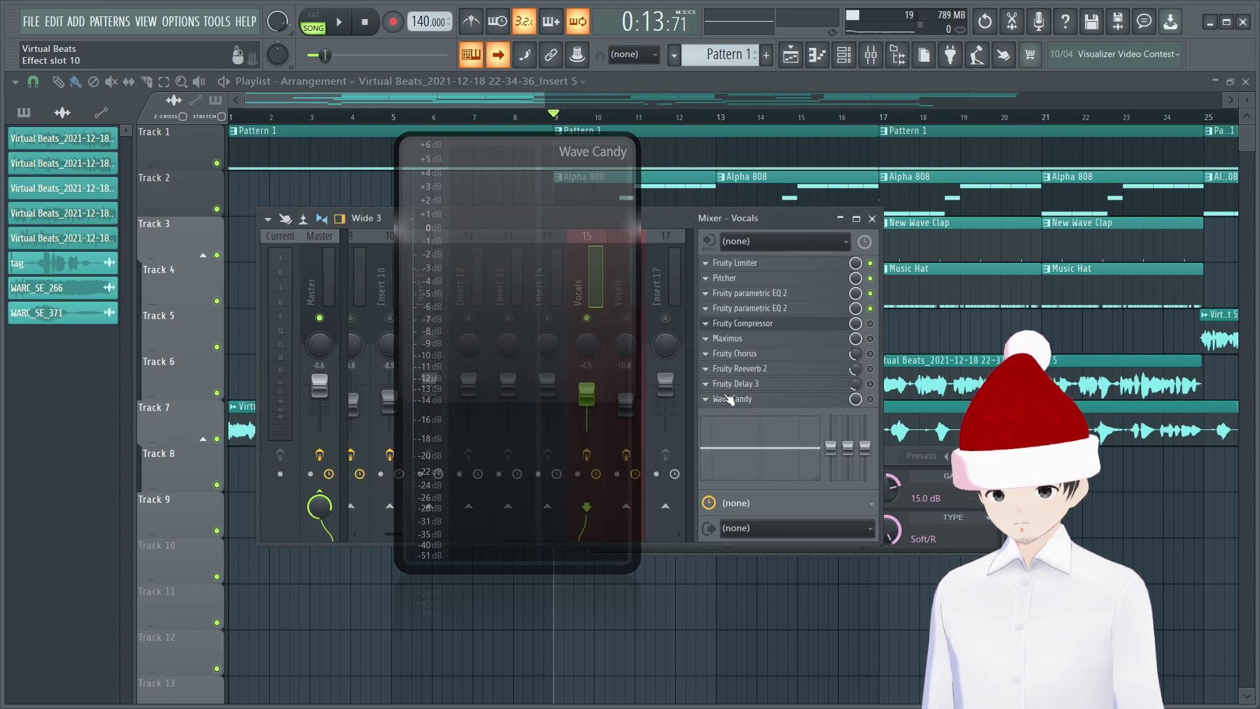
{"action": "left_click", "coordinate": [707, 398]}
{"action": "left_click", "coordinate": [763, 324]}
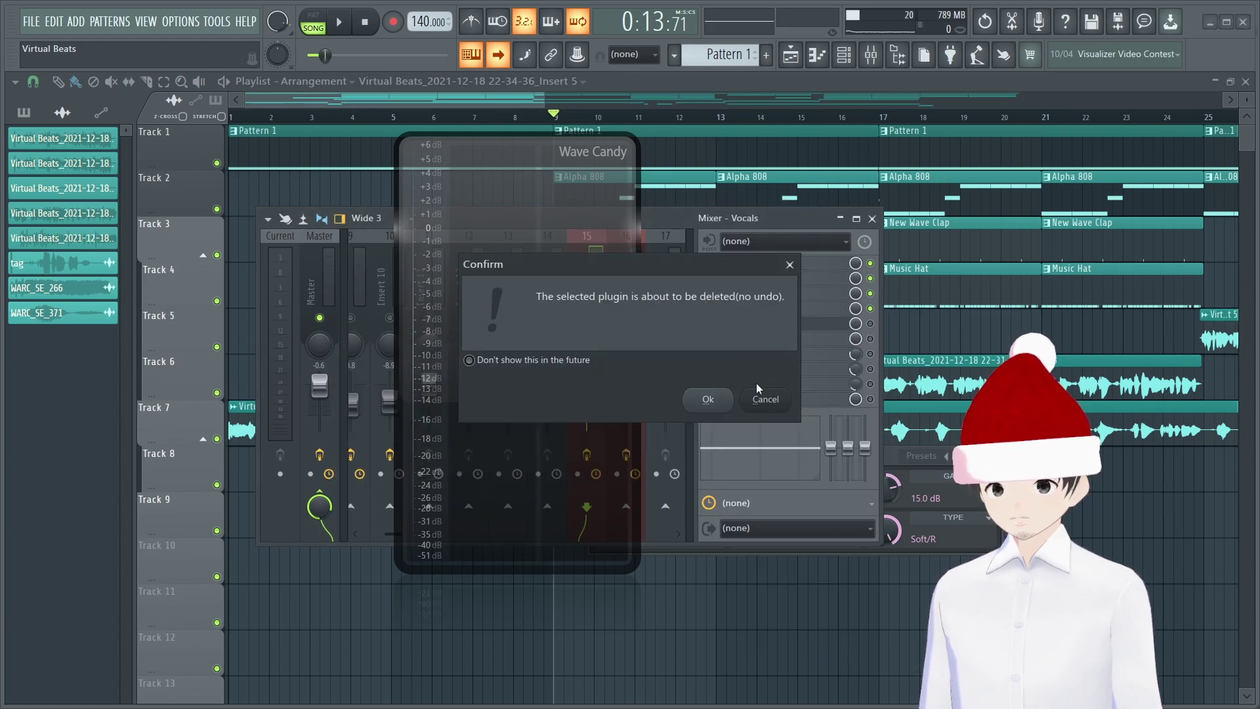
{"action": "left_click", "coordinate": [721, 397]}
Enable Fruity Compressor on the Vocals track and compare the vocals in playback with the track's effects bypassed and enabled
{"action": "left_click", "coordinate": [746, 323]}
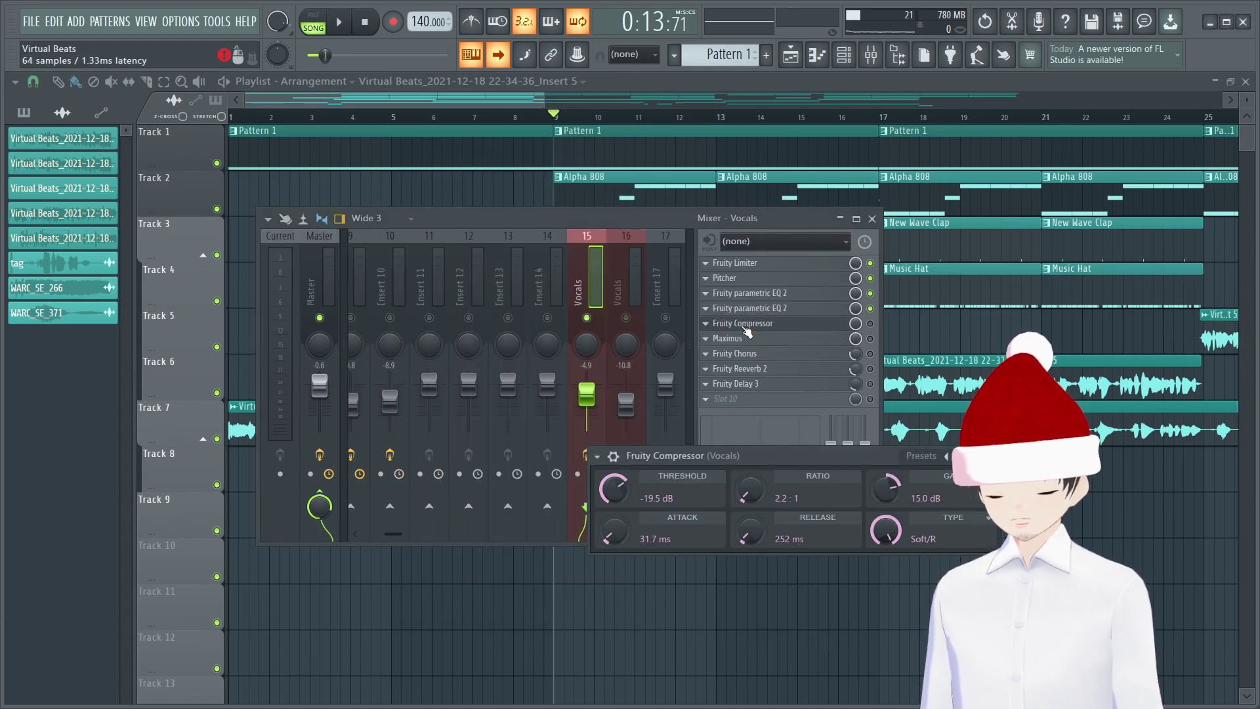
{"action": "left_click", "coordinate": [870, 323]}
{"action": "key", "text": "space"}
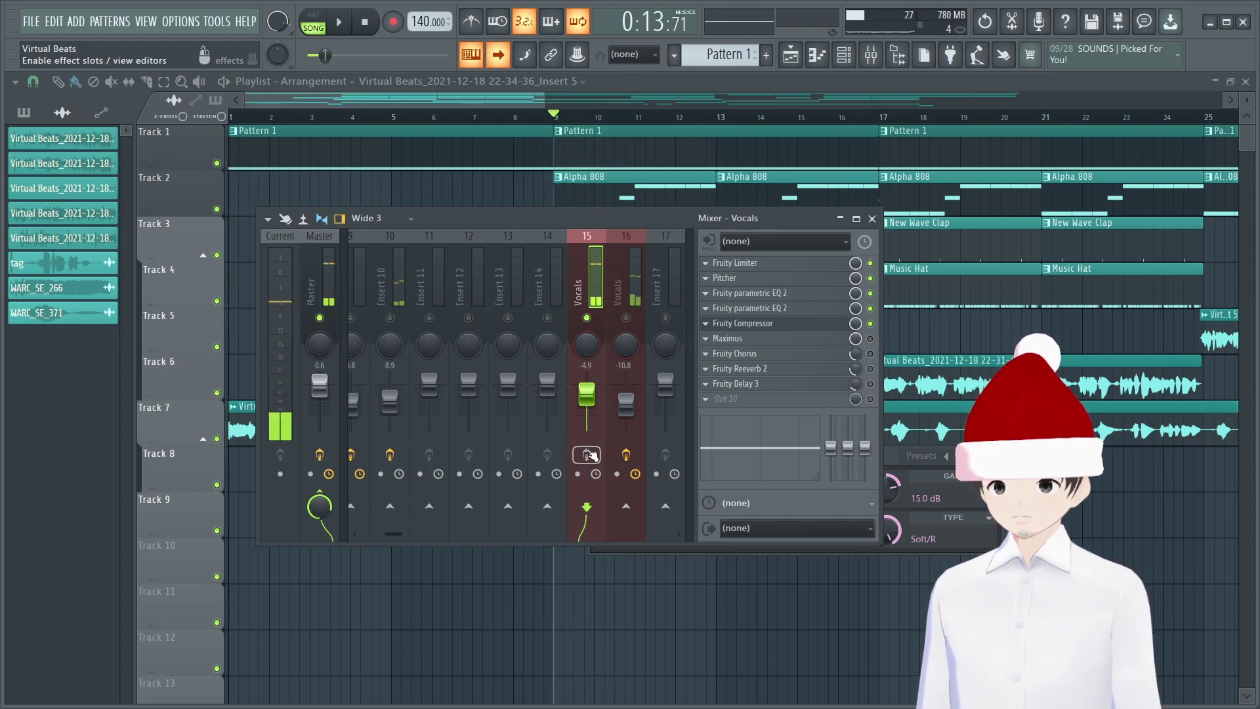
{"action": "left_click", "coordinate": [589, 454]}
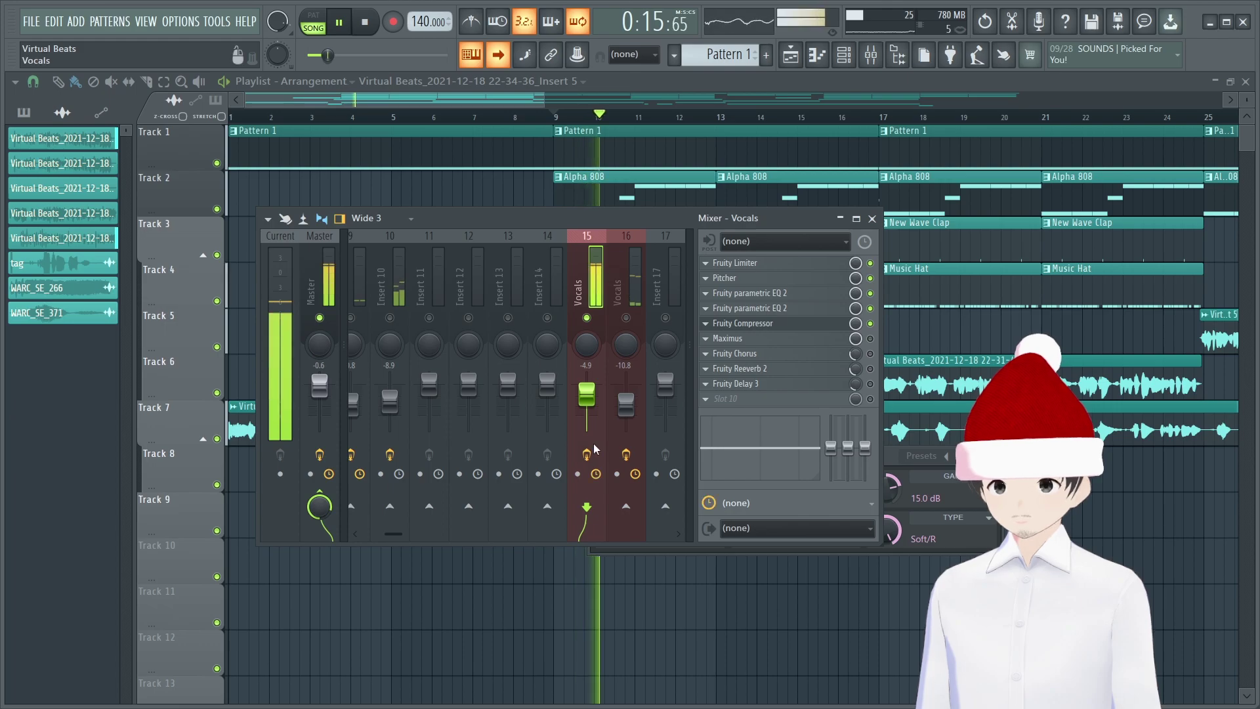
{"action": "key", "text": "space"}
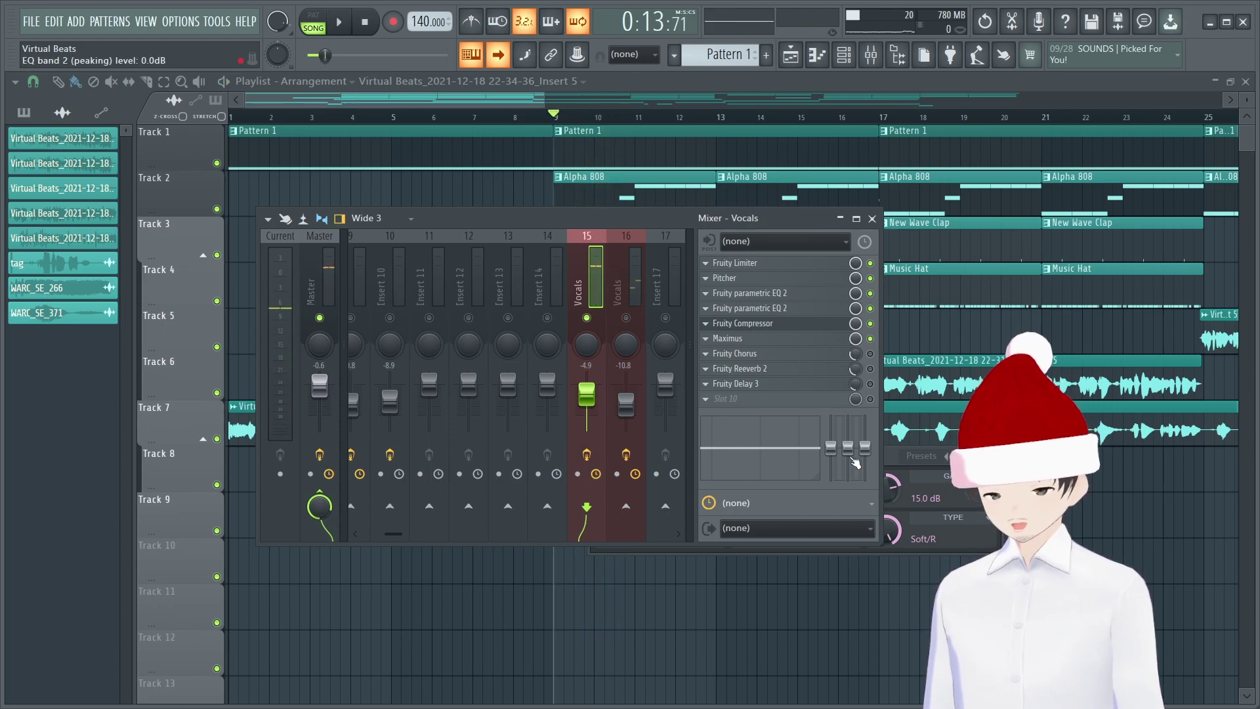
Enable Maximus on the Vocals track, load its De-esser narrow-band preset, and audition the vocals
{"action": "left_click", "coordinate": [728, 338]}
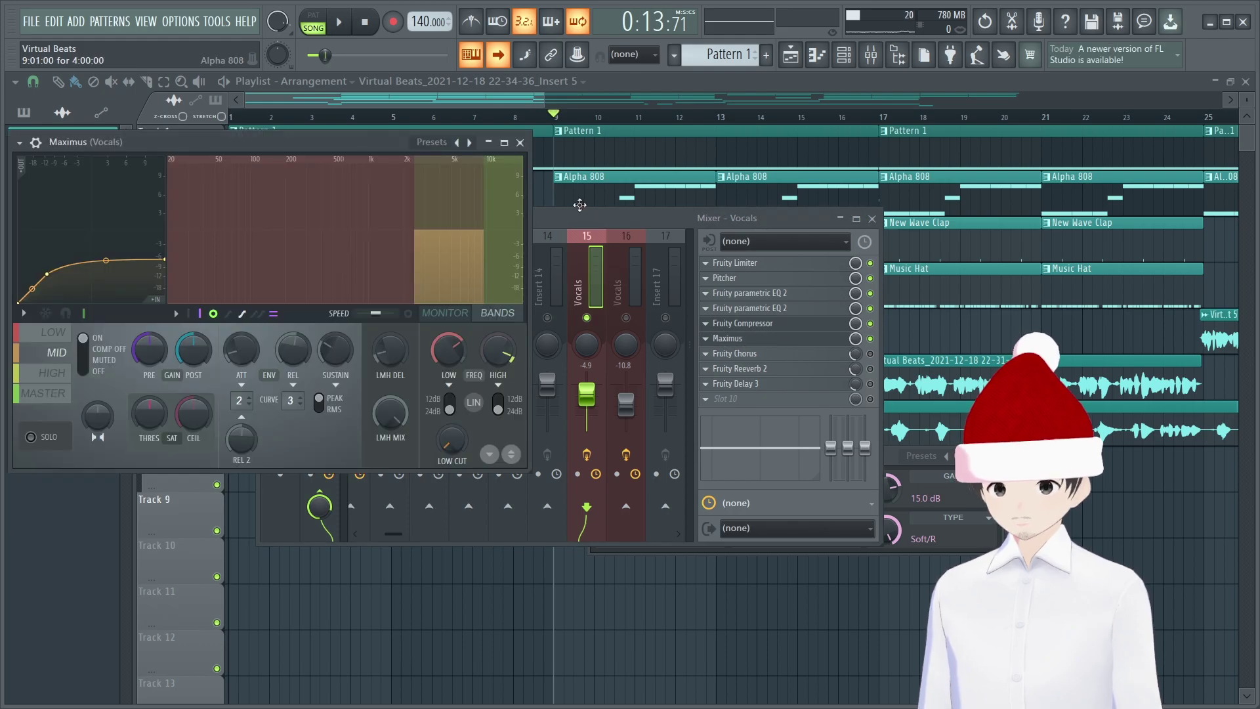
{"action": "left_click_drag", "start_coordinate": [366, 153], "coordinate": [606, 227]}
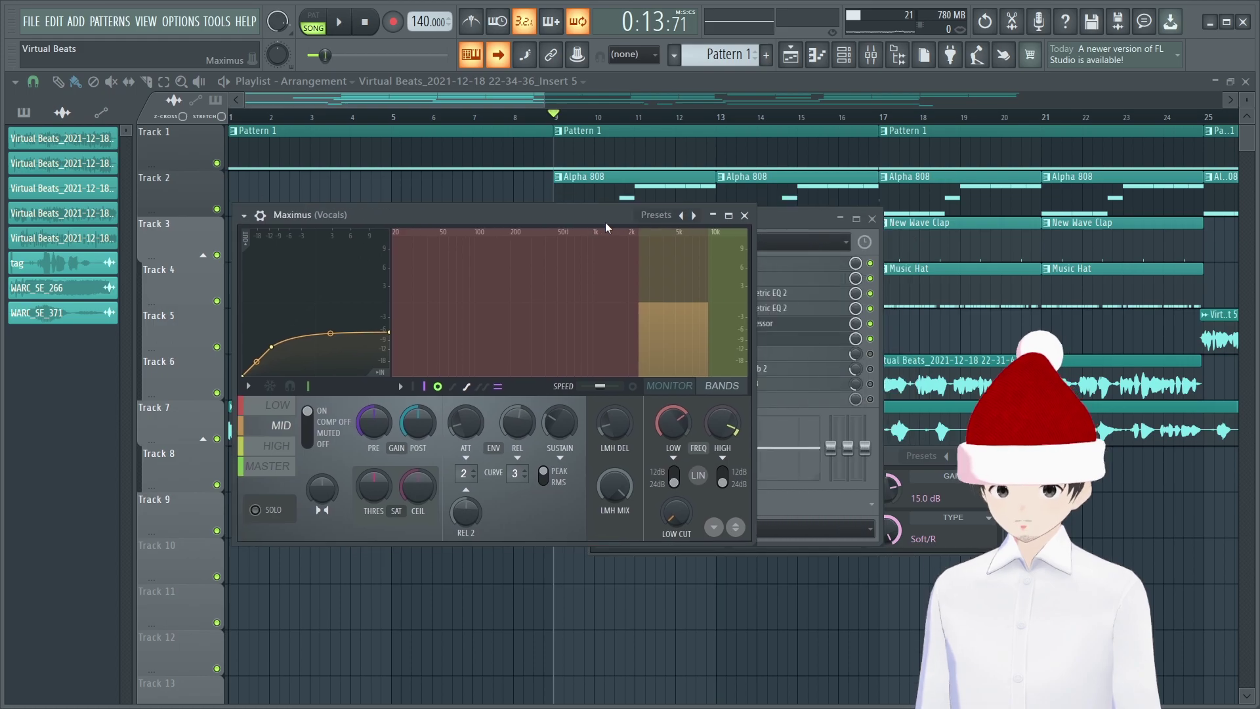
{"action": "left_click_drag", "start_coordinate": [506, 218], "coordinate": [653, 215]}
{"action": "left_click", "coordinate": [802, 214]}
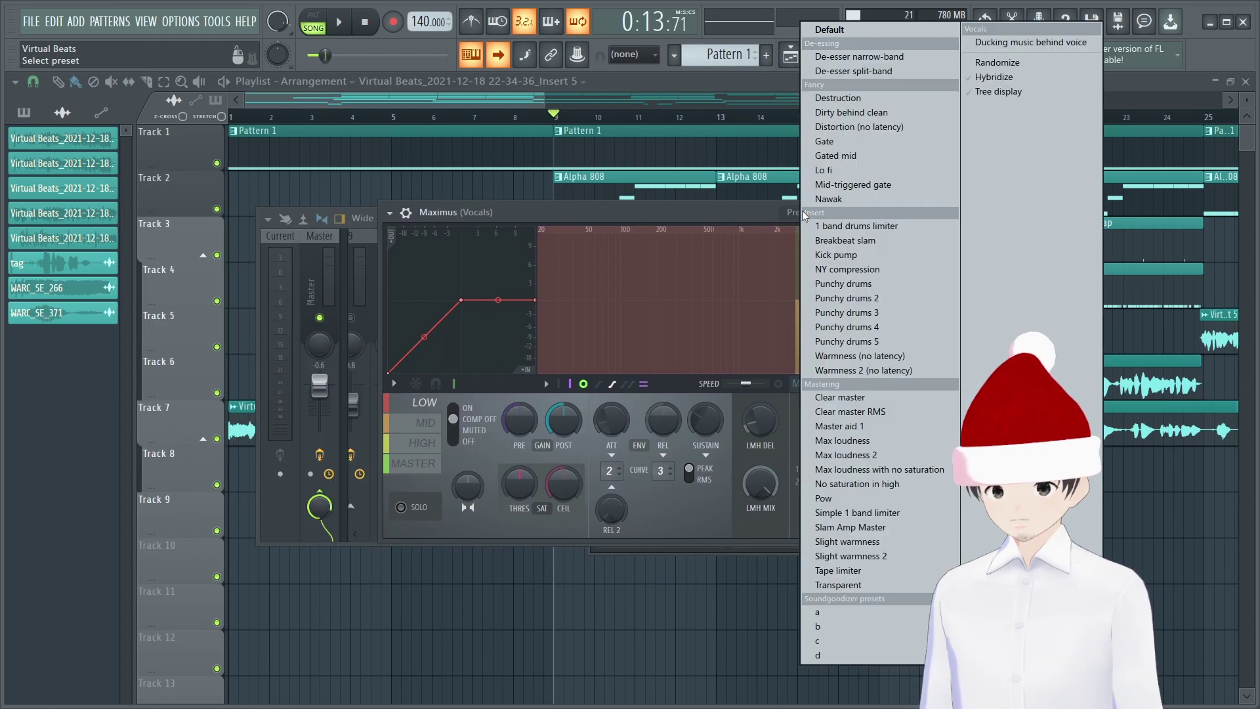
{"action": "left_click", "coordinate": [850, 58]}
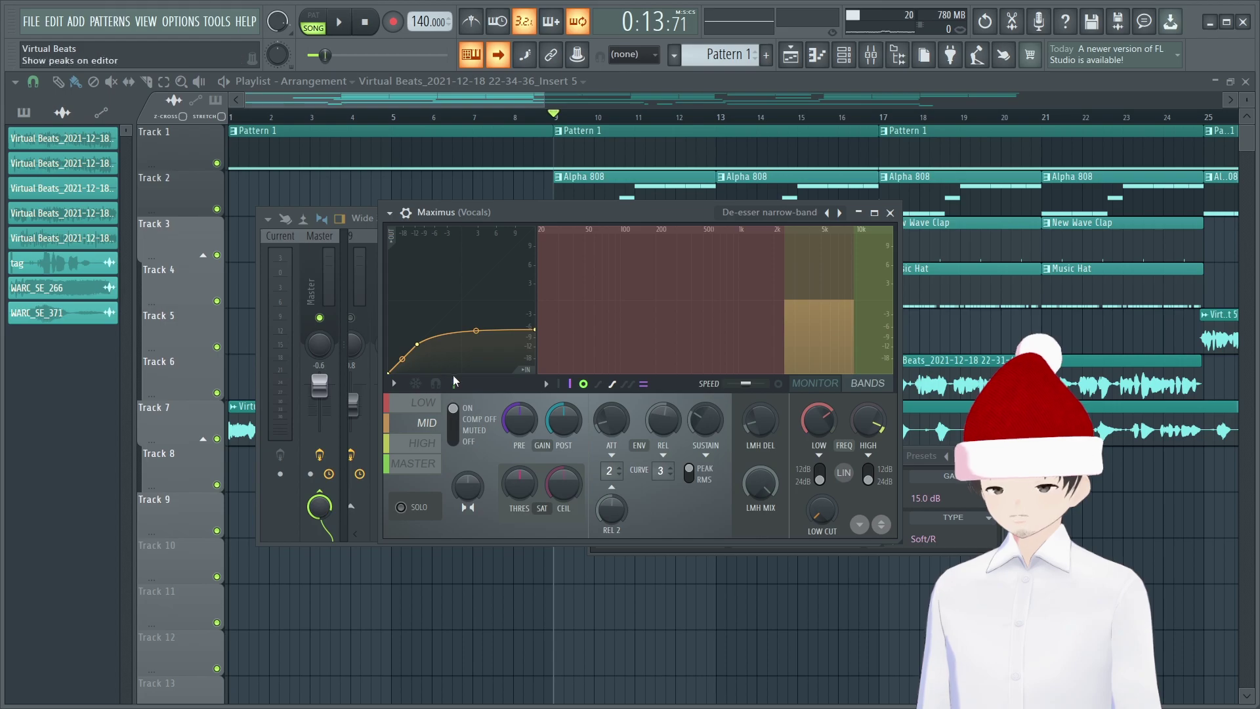
{"action": "left_click_drag", "start_coordinate": [608, 214], "coordinate": [621, 304]}
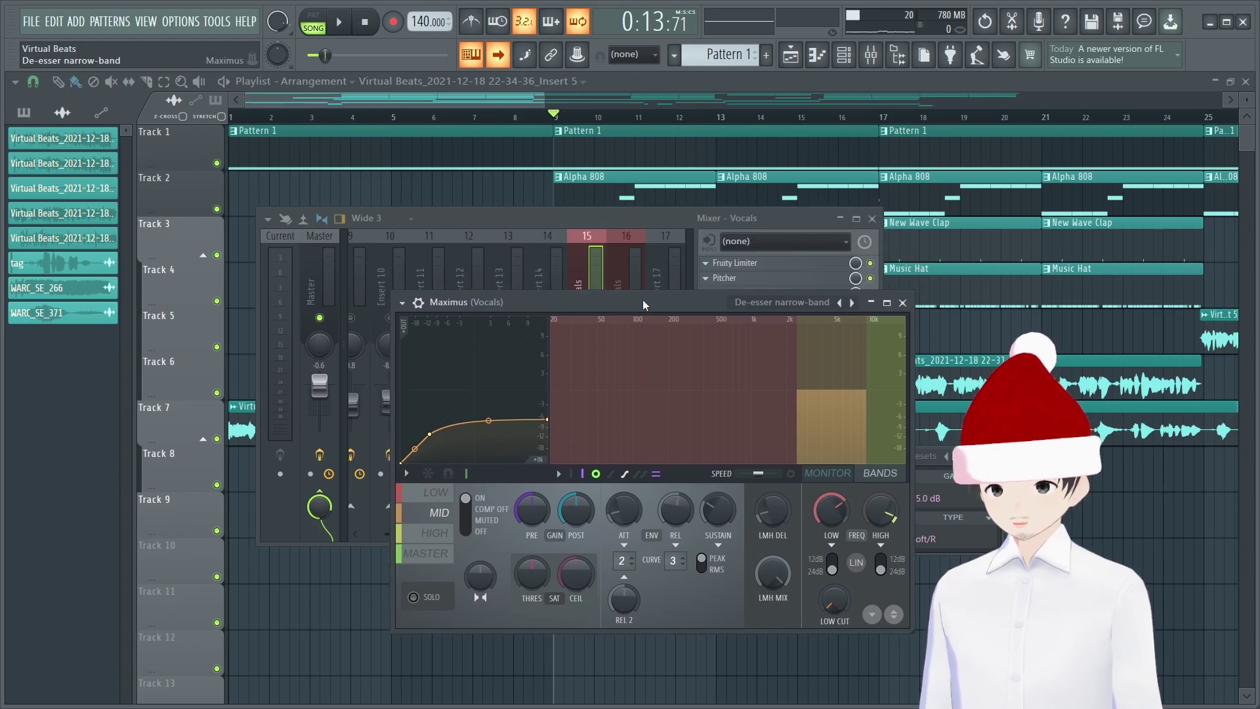
{"action": "left_click", "coordinate": [900, 303]}
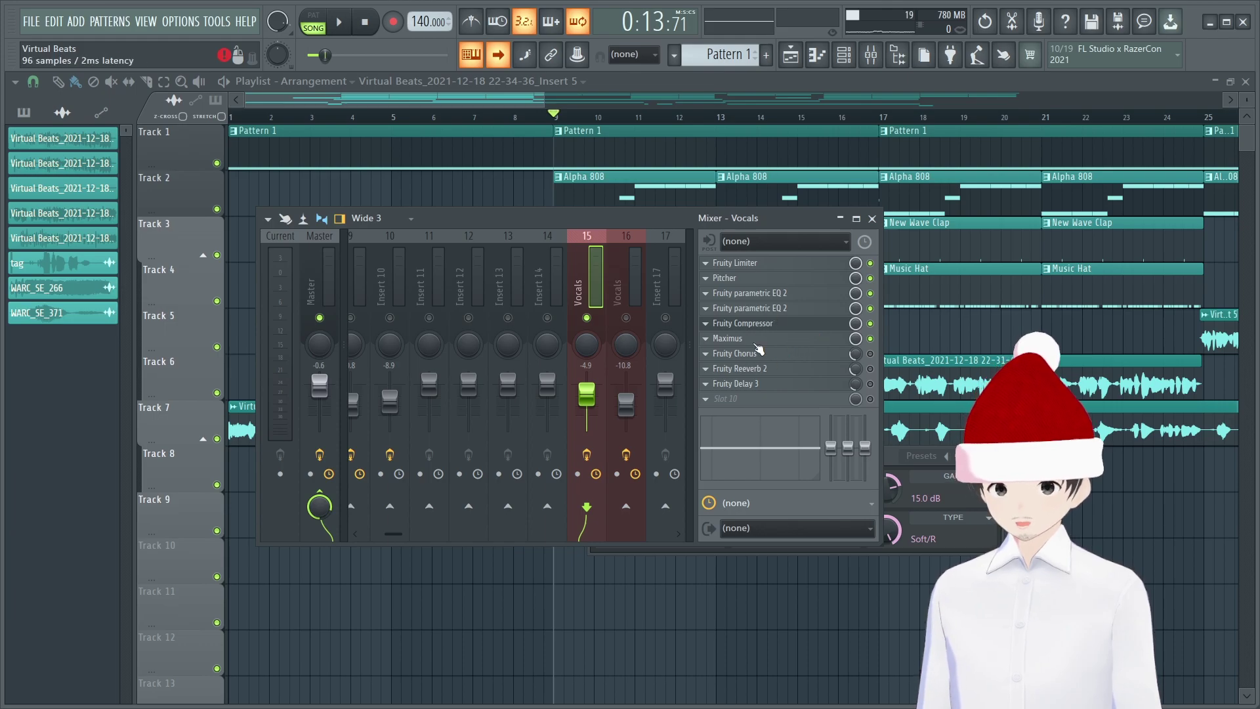
{"action": "key", "text": "space"}
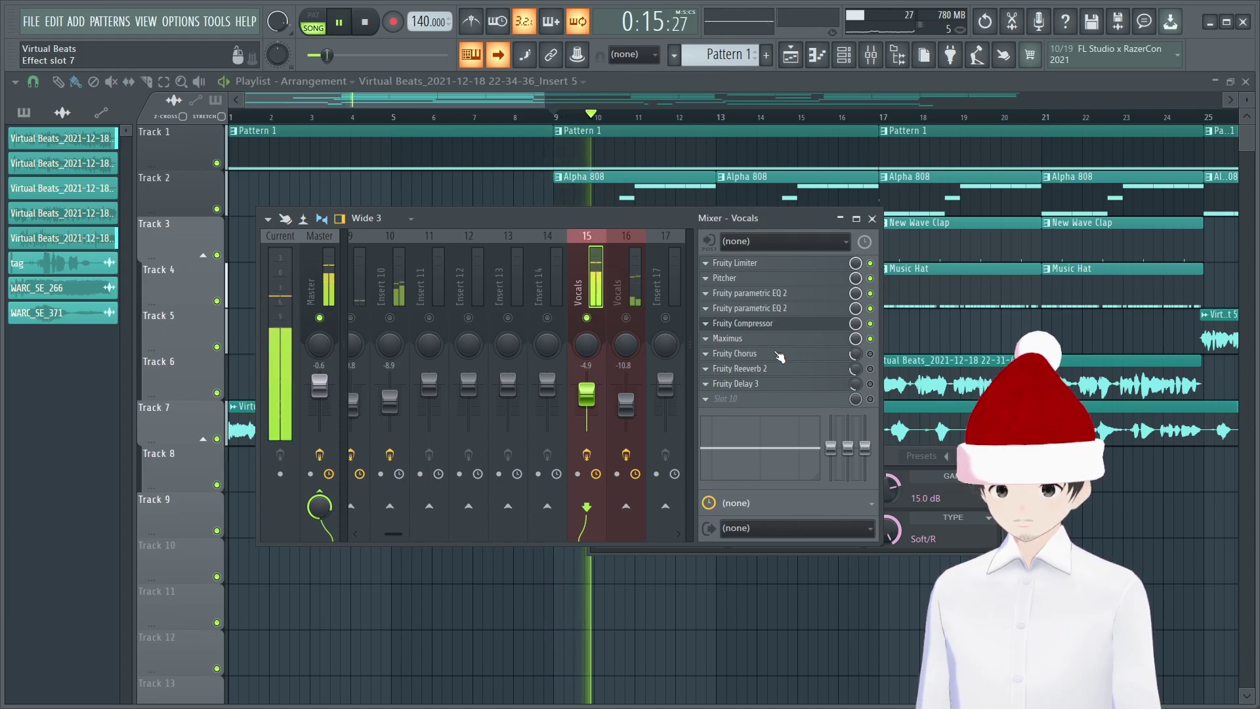
{"action": "key", "text": "space"}
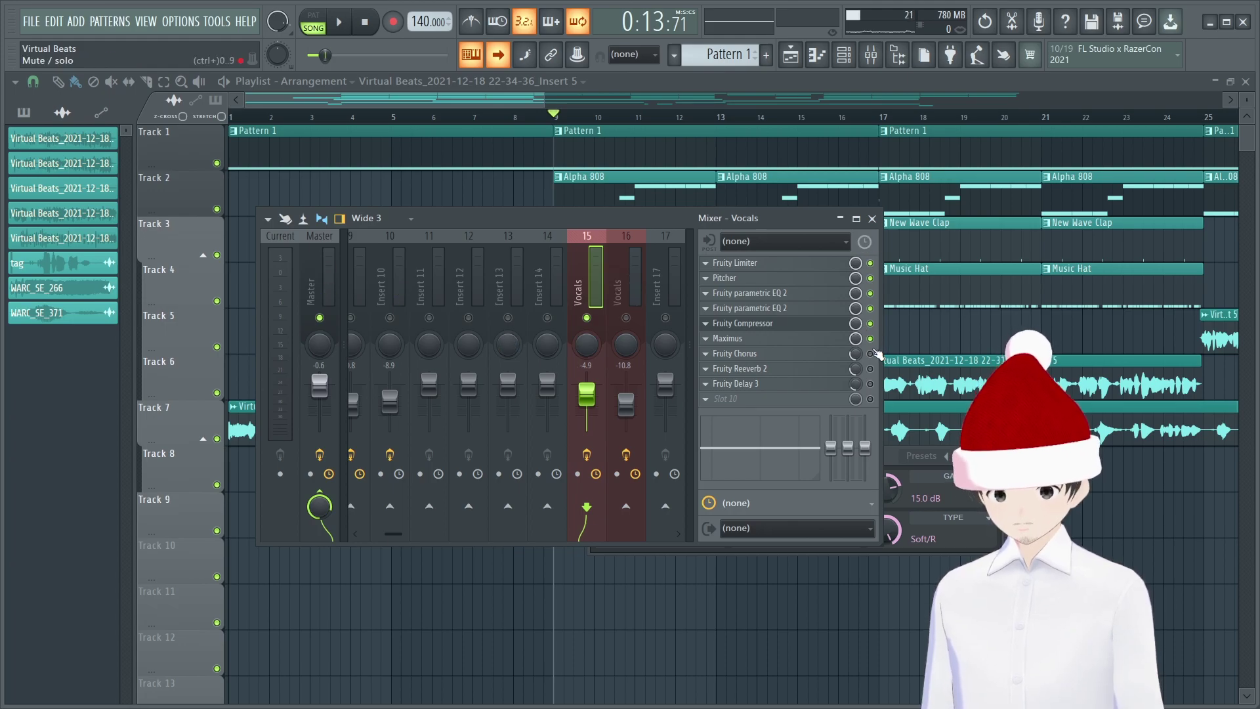
Open Fruity Chorus on the Vocals track, enable it, and audition the vocals
{"action": "left_click", "coordinate": [790, 360]}
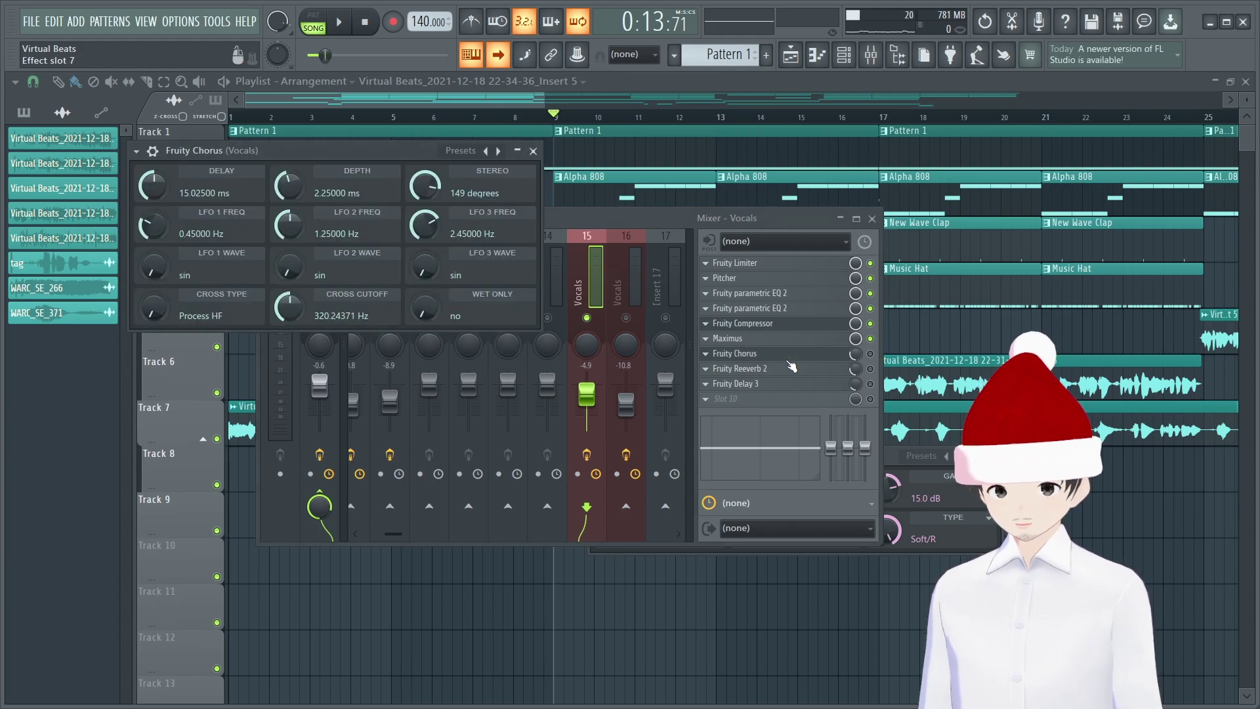
{"action": "left_click", "coordinate": [870, 354]}
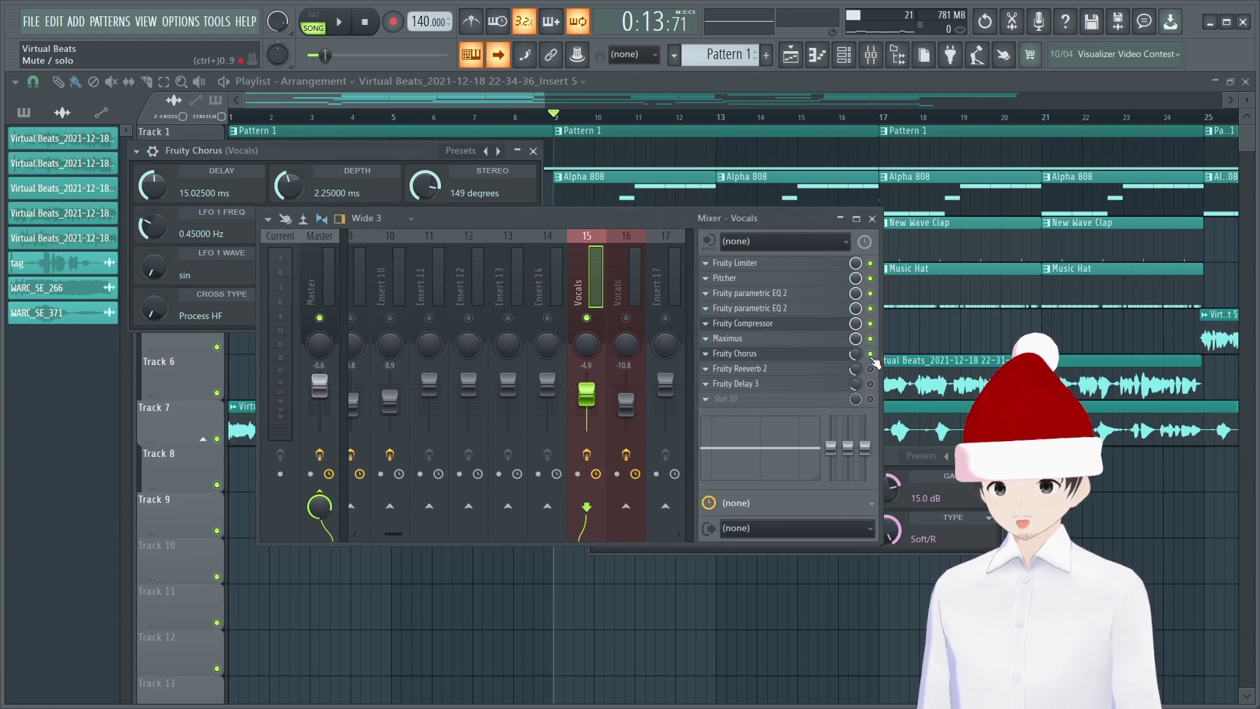
{"action": "key", "text": "space"}
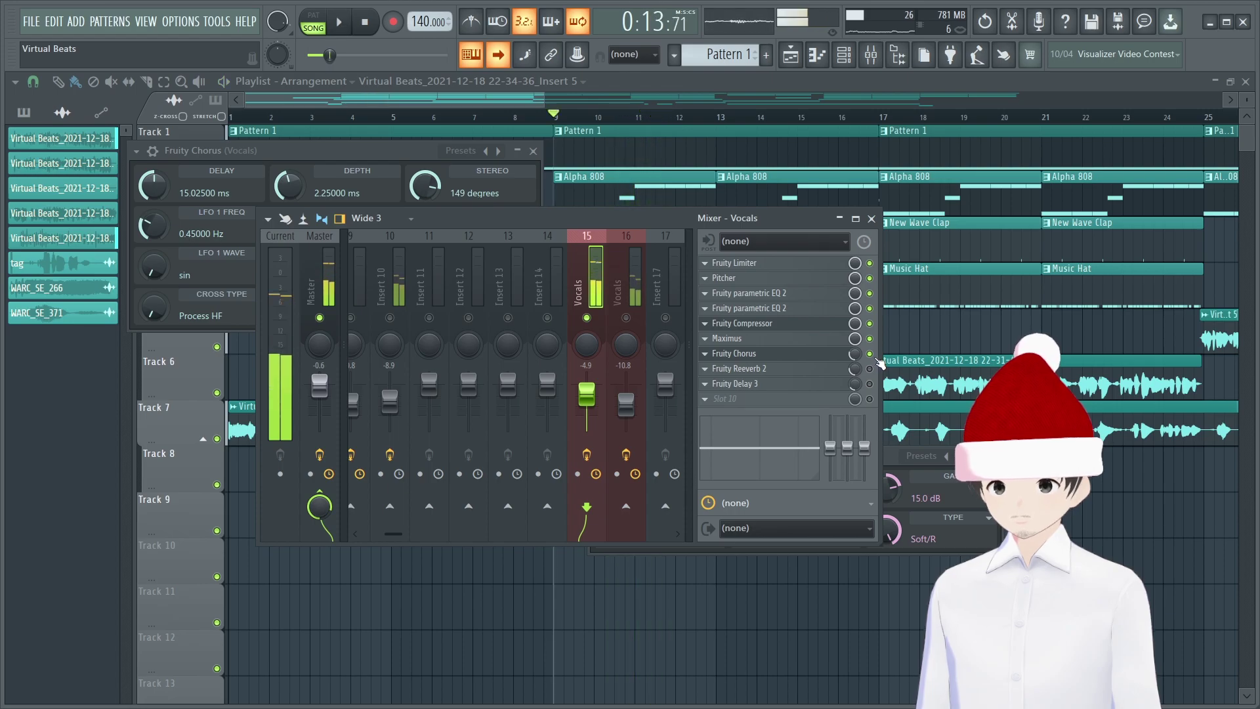
{"action": "key", "text": "space"}
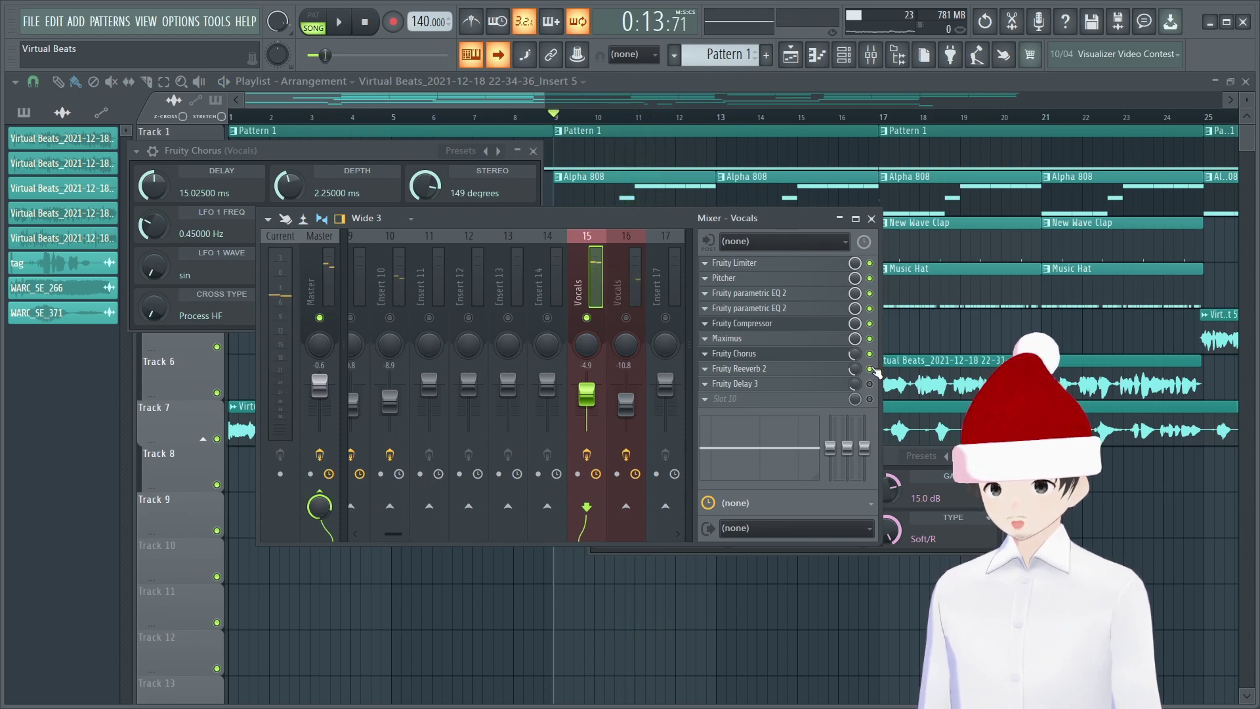
Enable Fruity Reeverb 2 on the Vocals track, audition the vocals, and examine the reverb's settings
{"action": "key", "text": "space"}
{"action": "left_click", "coordinate": [844, 355]}
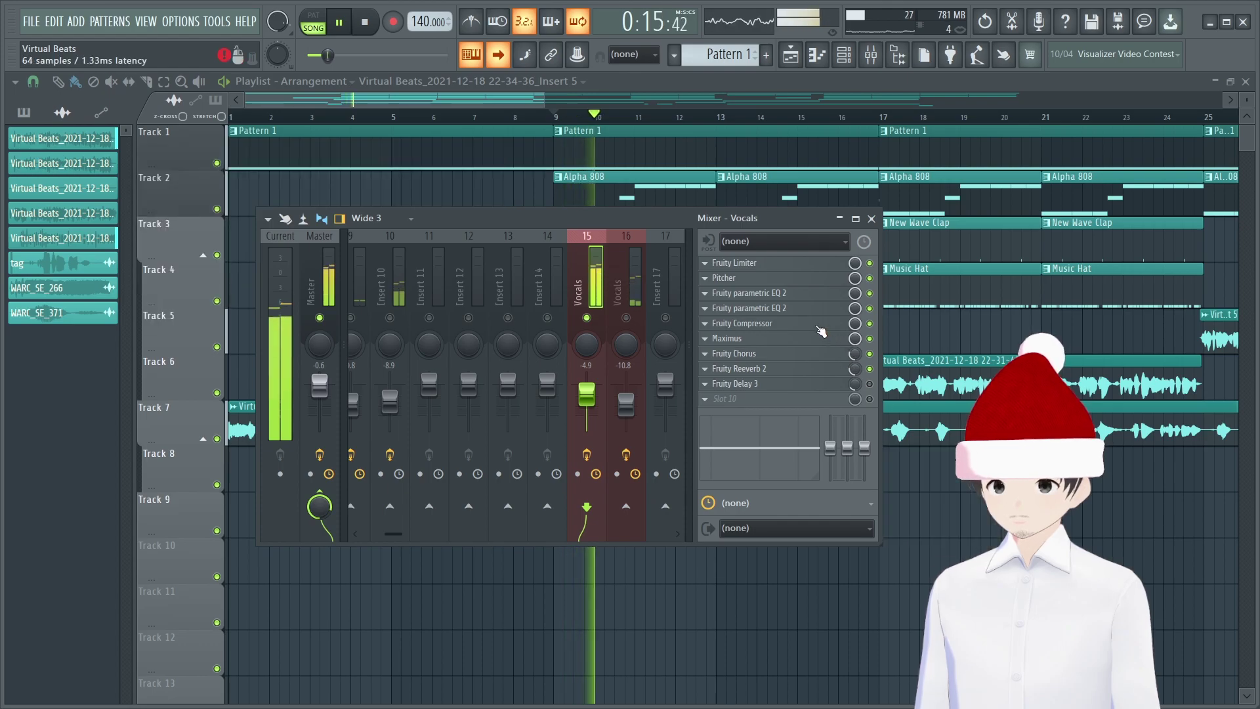
{"action": "left_click", "coordinate": [869, 382]}
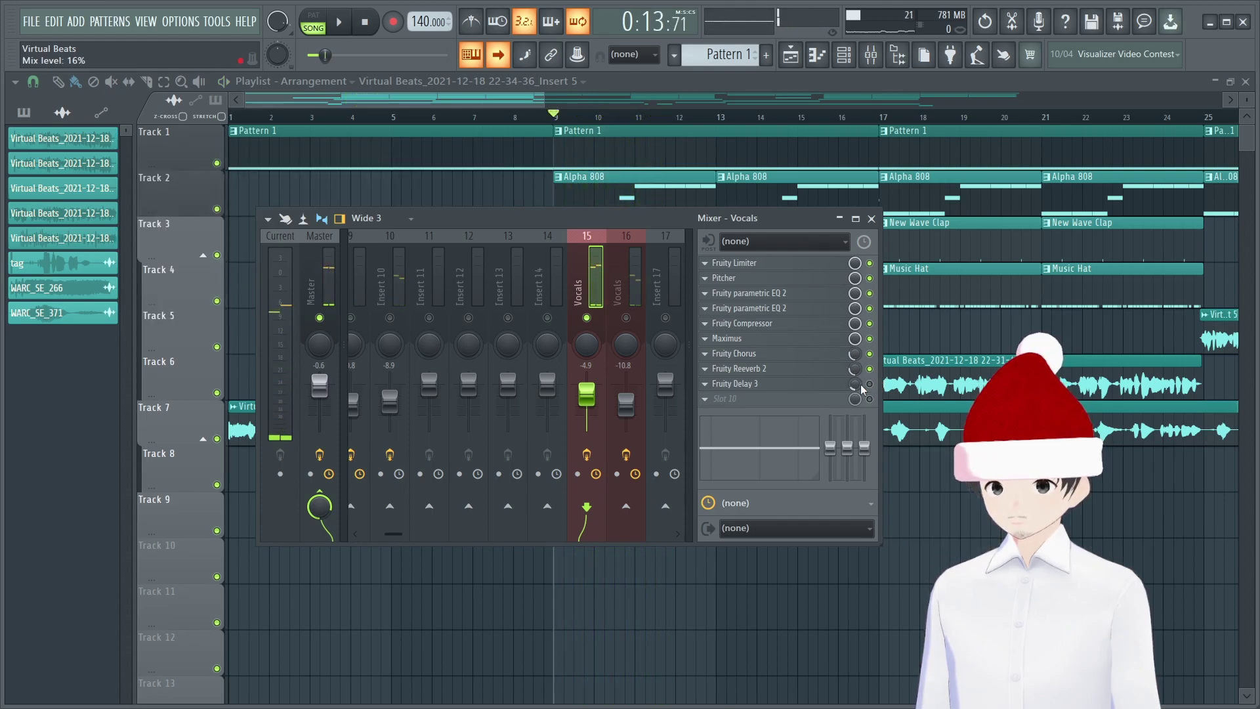
{"action": "left_click", "coordinate": [846, 371]}
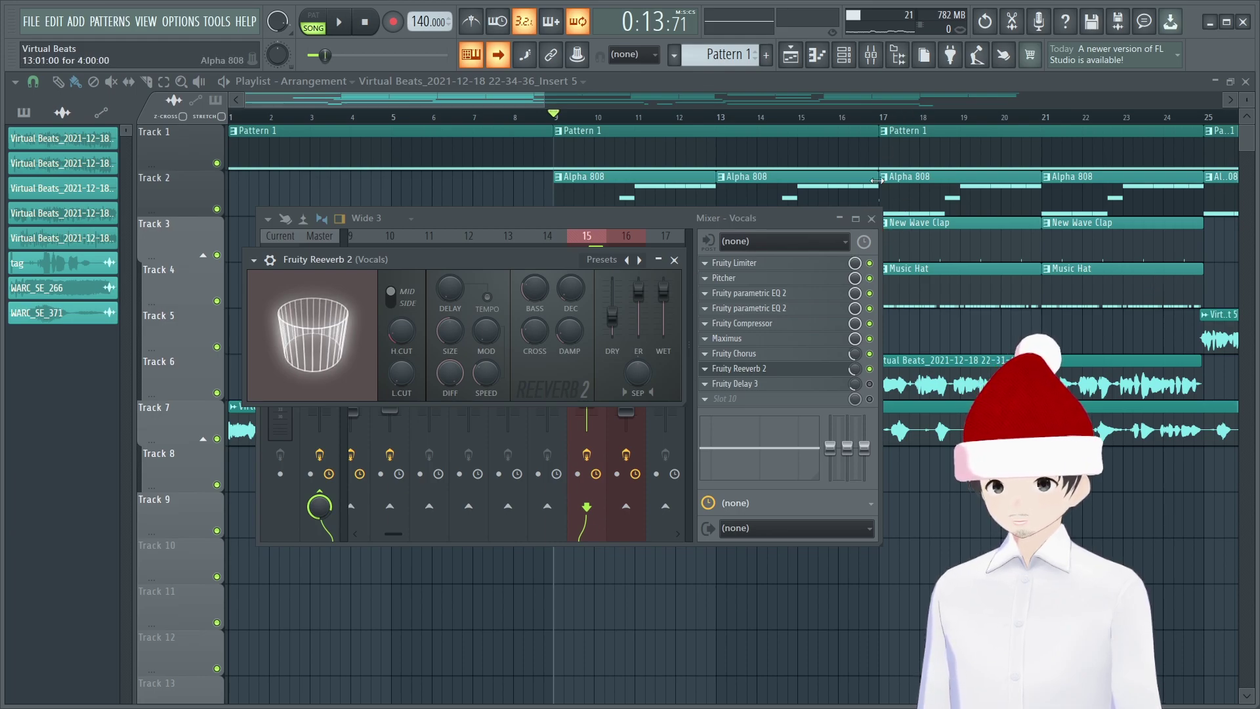
{"action": "left_click", "coordinate": [777, 372]}
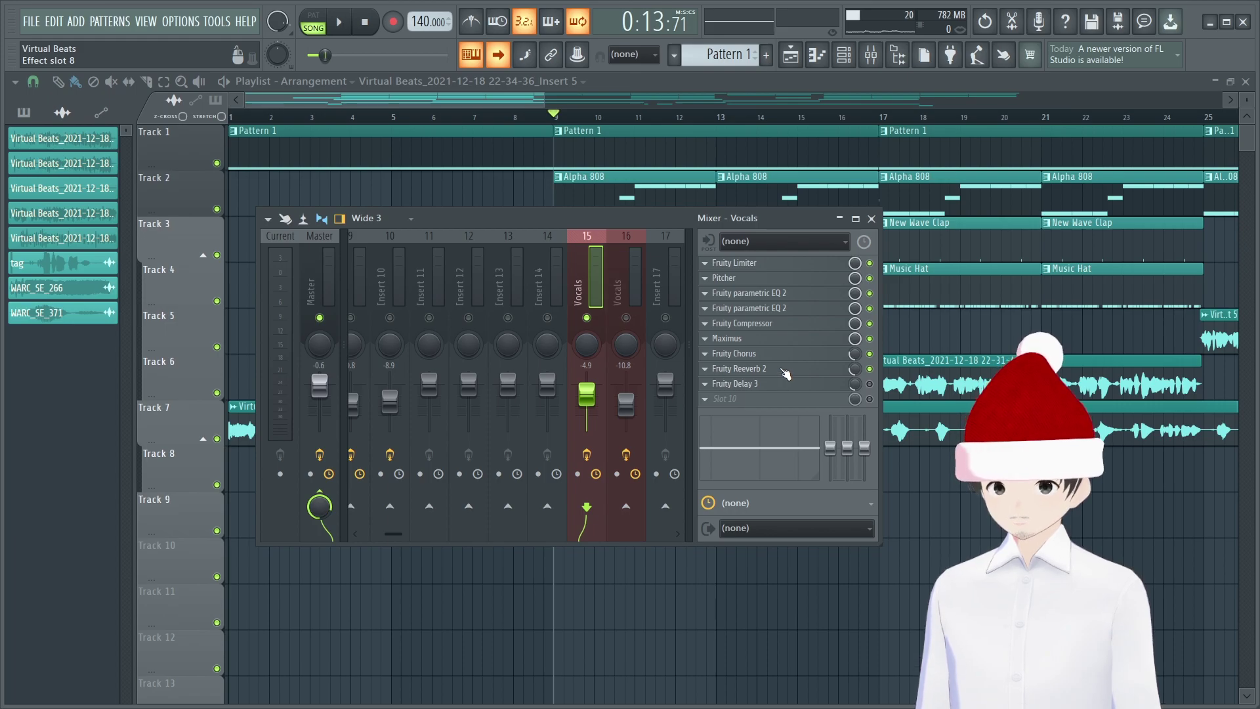
Enable Fruity Delay 3 on the Vocals track, view its settings while auditioning the vocals, and close its window
{"action": "left_click", "coordinate": [799, 384]}
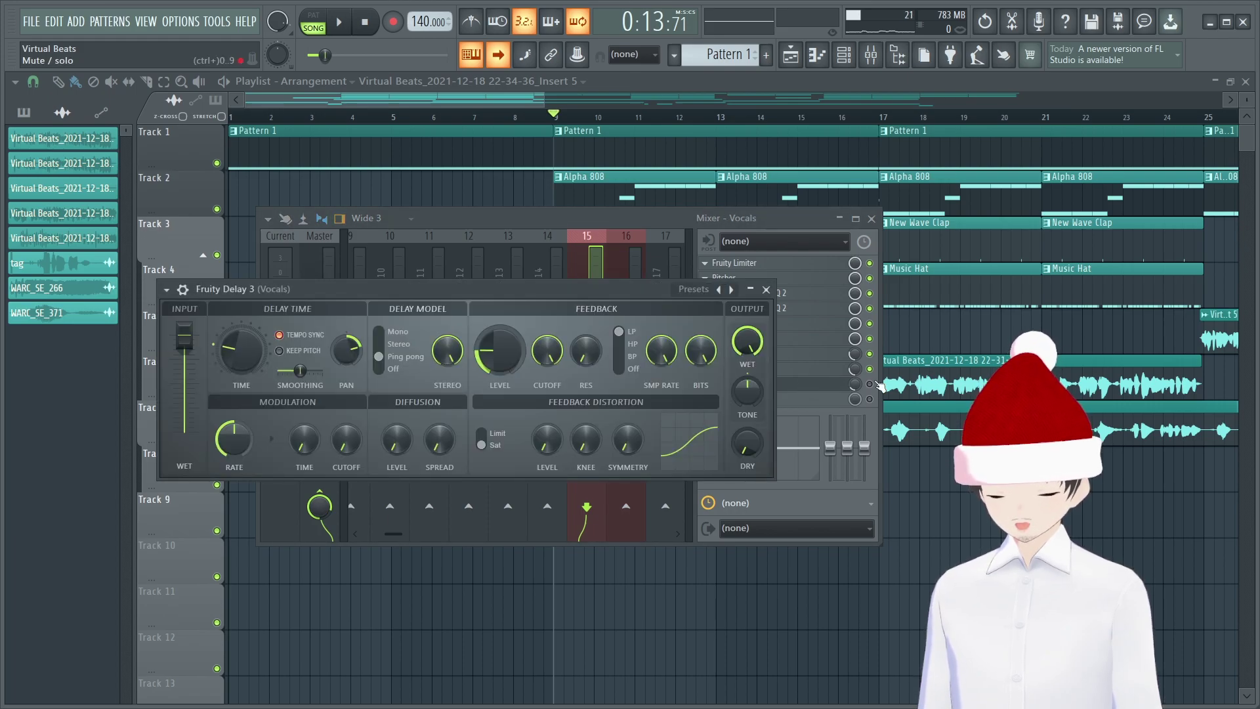
{"action": "left_click", "coordinate": [870, 384]}
{"action": "key", "text": "space"}
{"action": "left_click", "coordinate": [784, 385]}
{"action": "left_click", "coordinate": [784, 384]}
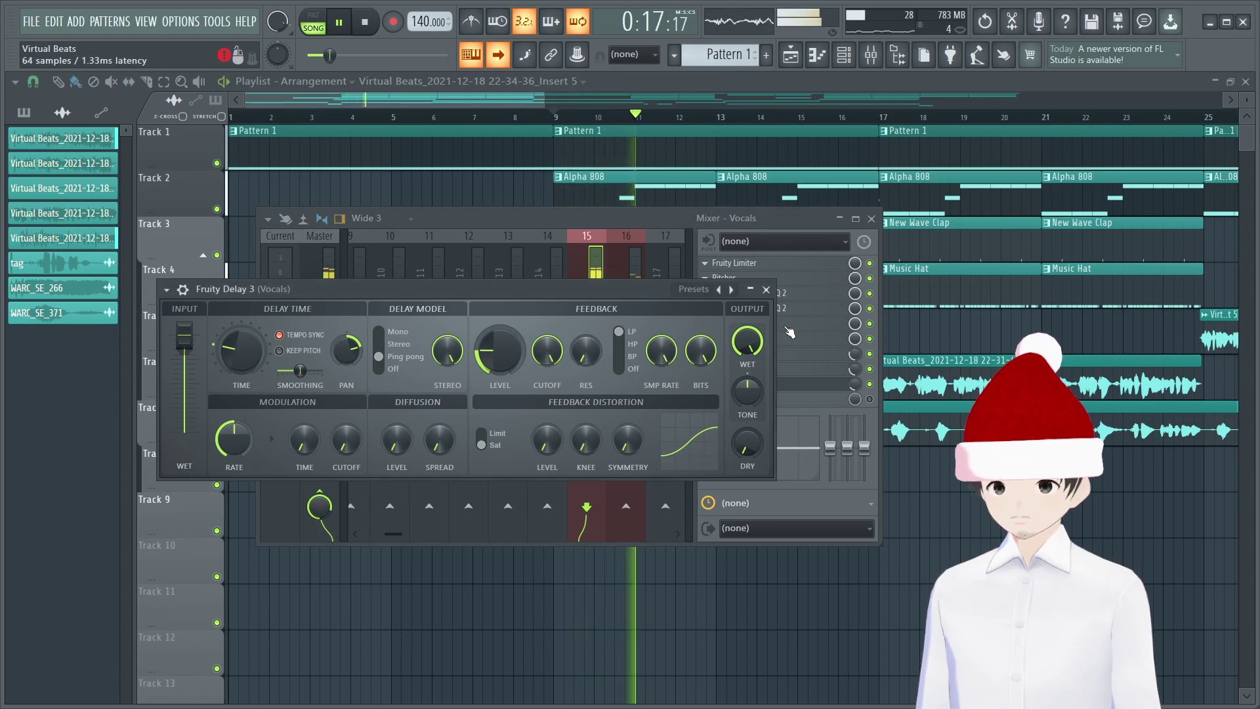
{"action": "left_click", "coordinate": [766, 289]}
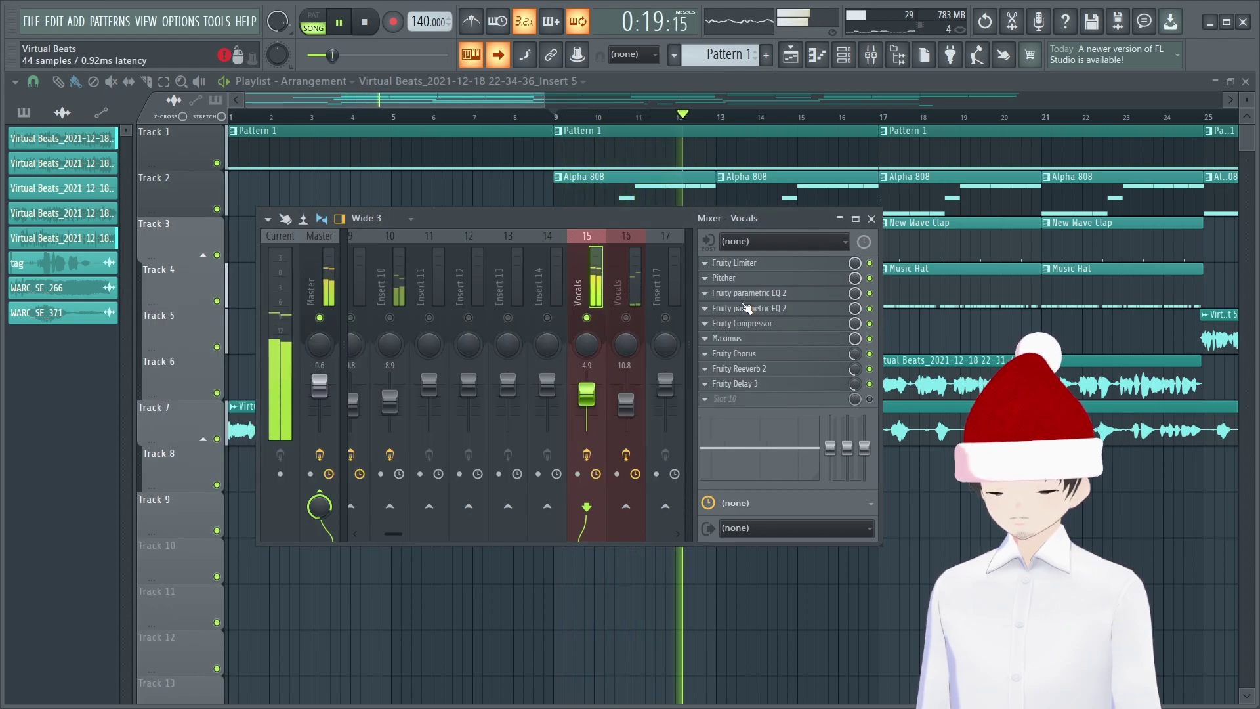
{"action": "key", "text": "space"}
Compare the vocals in playback with the complete effects chain bypassed and enabled
{"action": "left_click", "coordinate": [584, 455]}
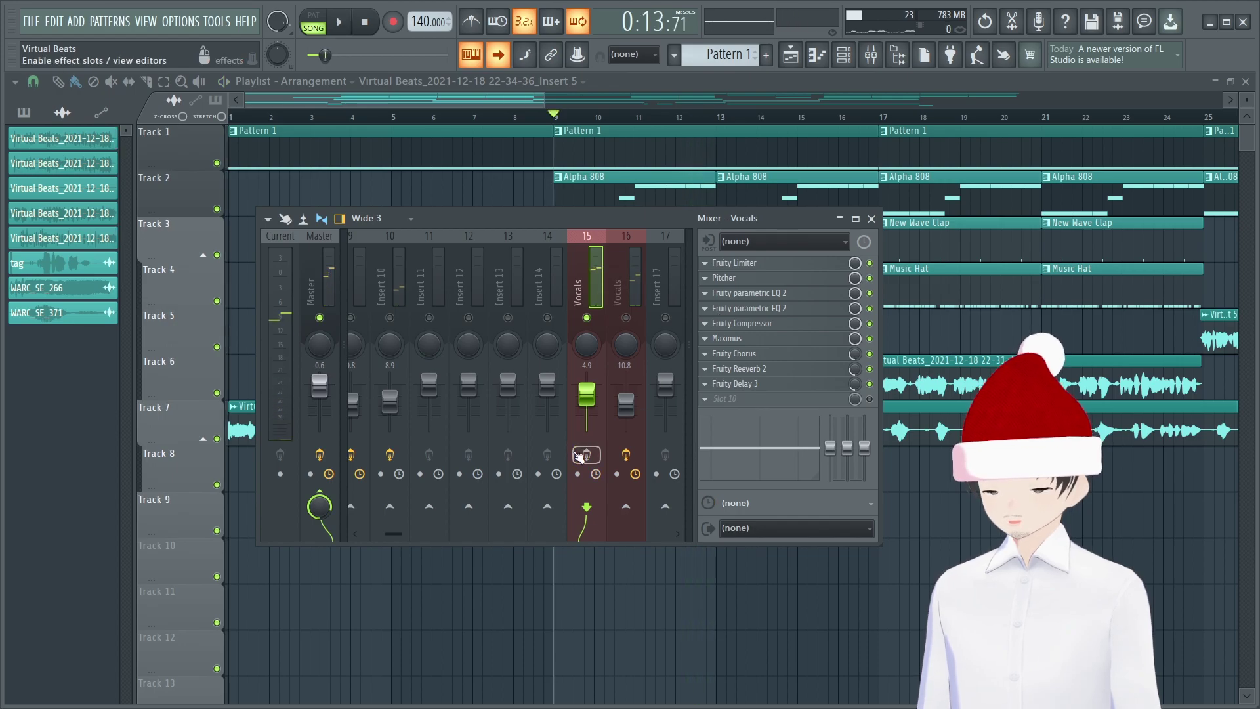
{"action": "key", "text": "space"}
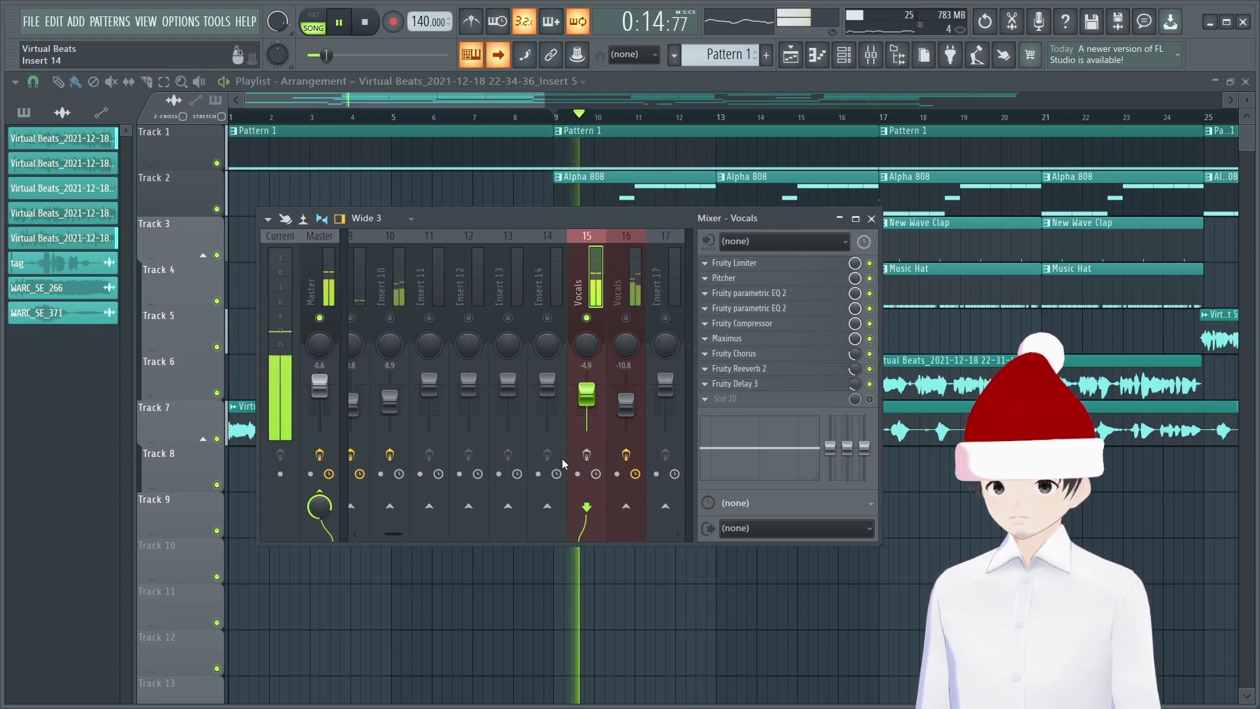
{"action": "left_click", "coordinate": [586, 454]}
{"action": "key", "text": "space"}
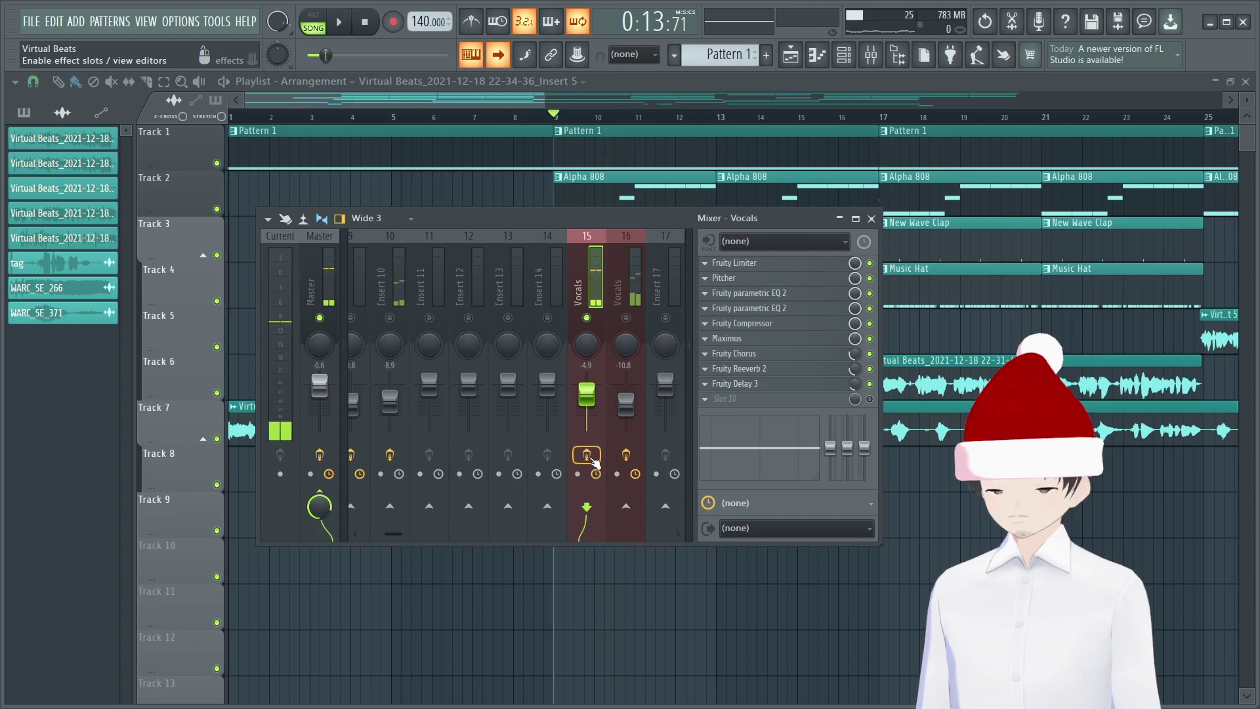
{"action": "key", "text": "space"}
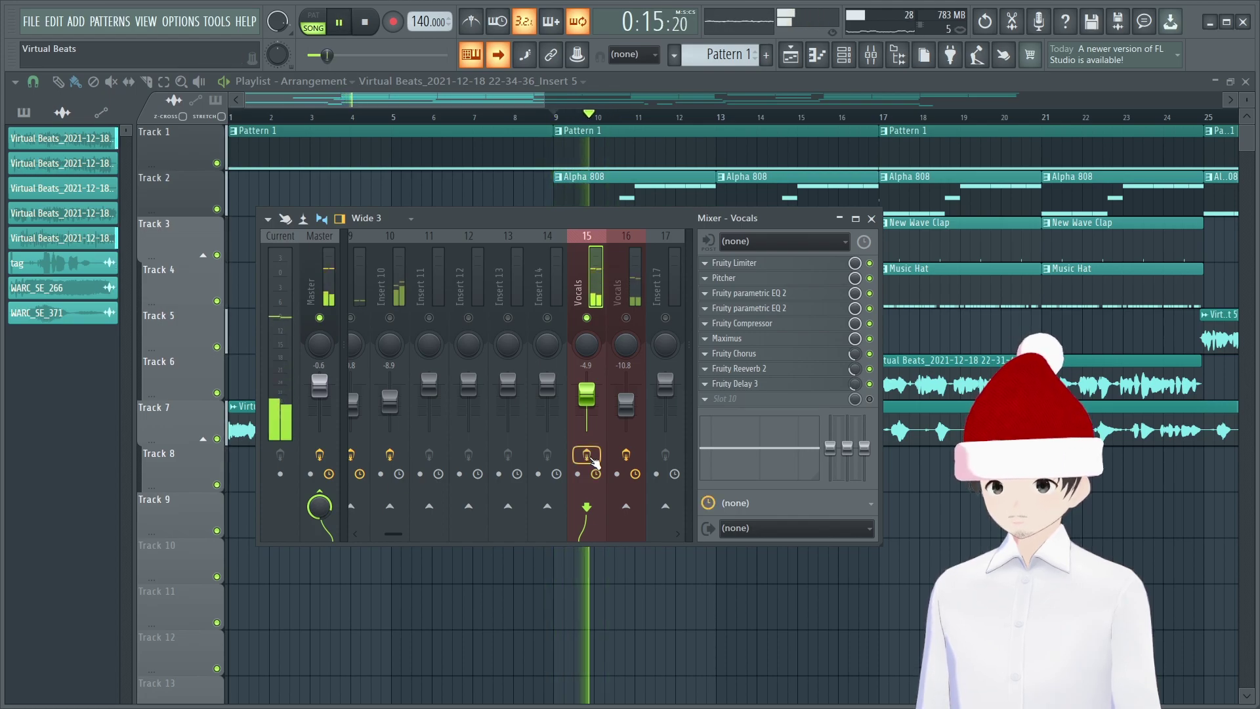
Play the song from bar 7 and raise the Vocals fader on mixer track 15 to -3.2 dB
{"action": "key", "text": "space"}
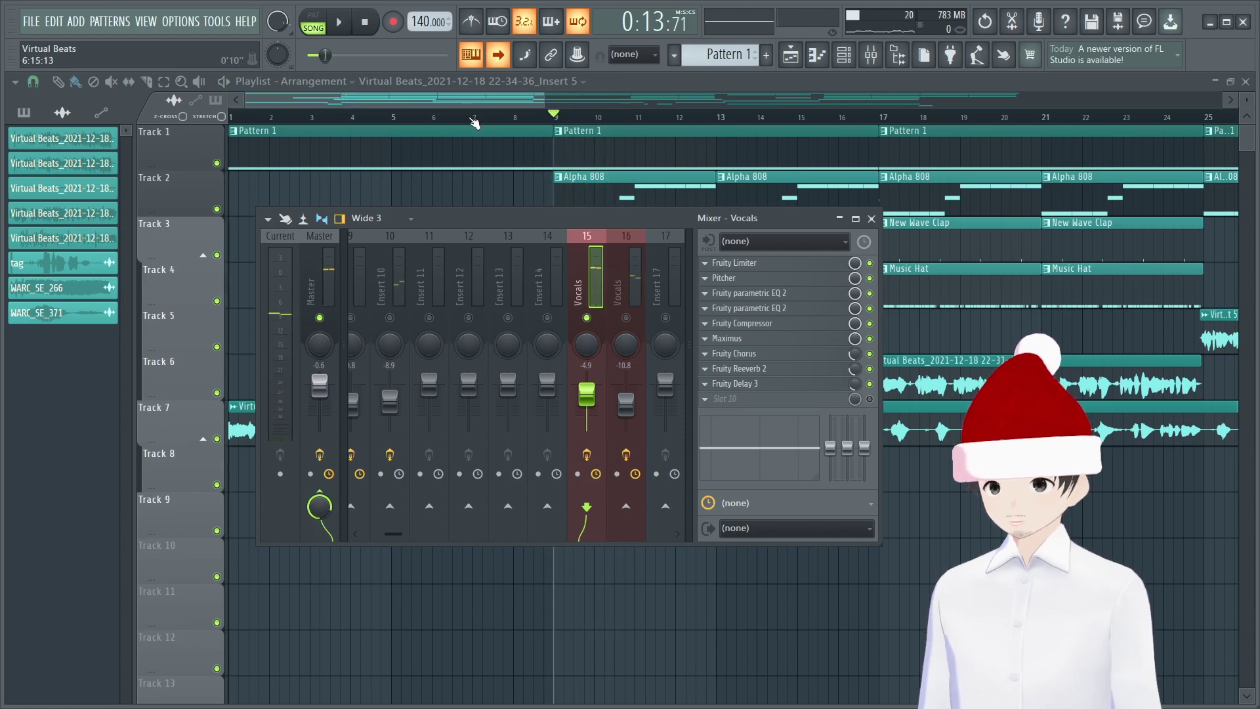
{"action": "left_click", "coordinate": [473, 120]}
{"action": "left_click", "coordinate": [865, 66]}
{"action": "key", "text": "space"}
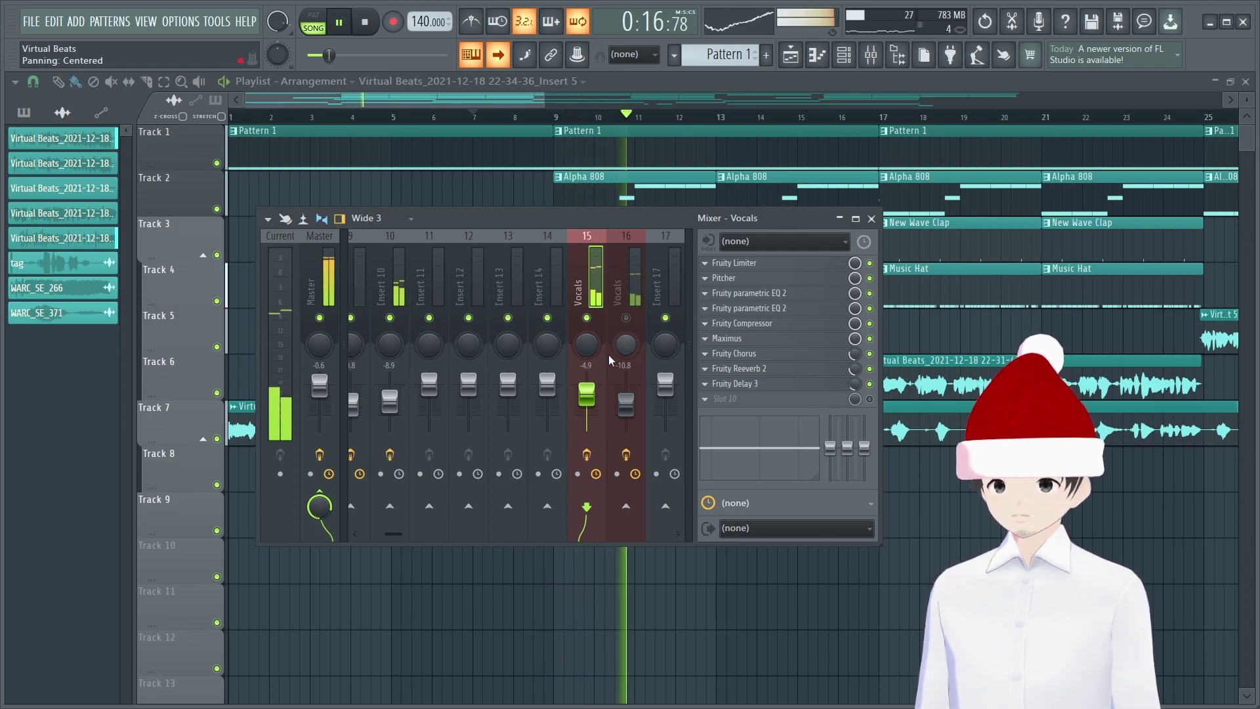
{"action": "left_click_drag", "start_coordinate": [586, 396], "coordinate": [586, 393]}
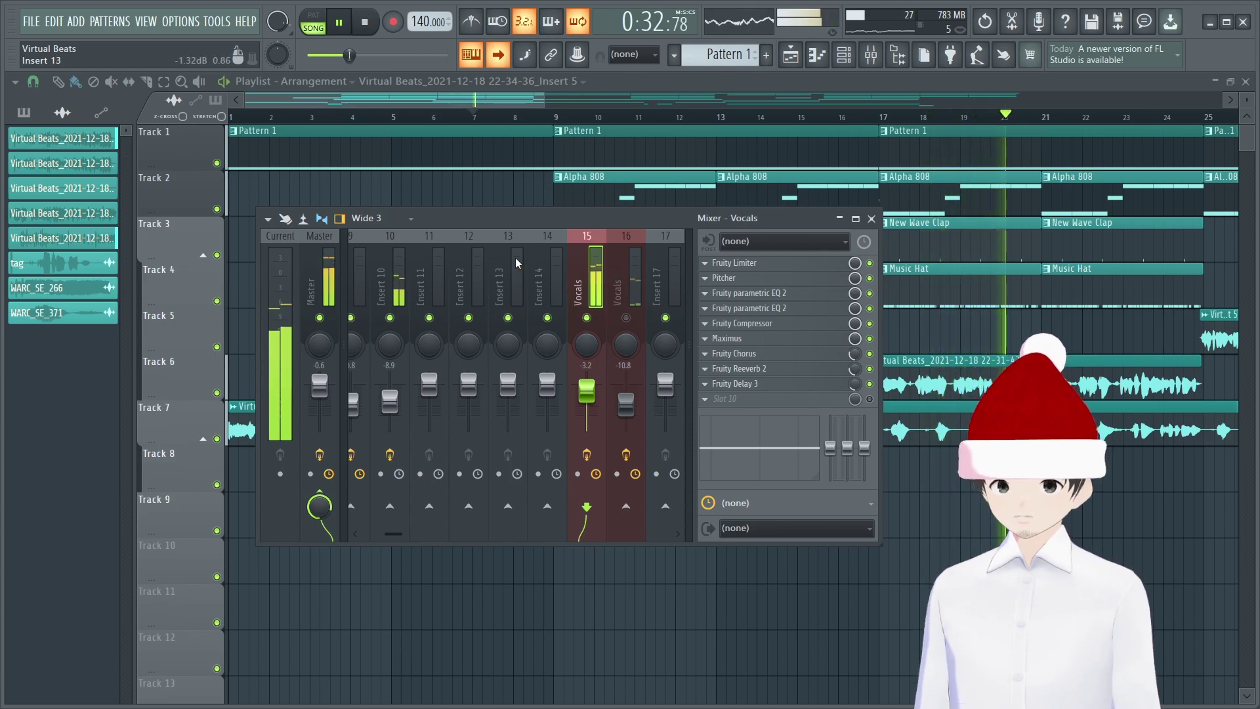
{"action": "key", "text": "space"}
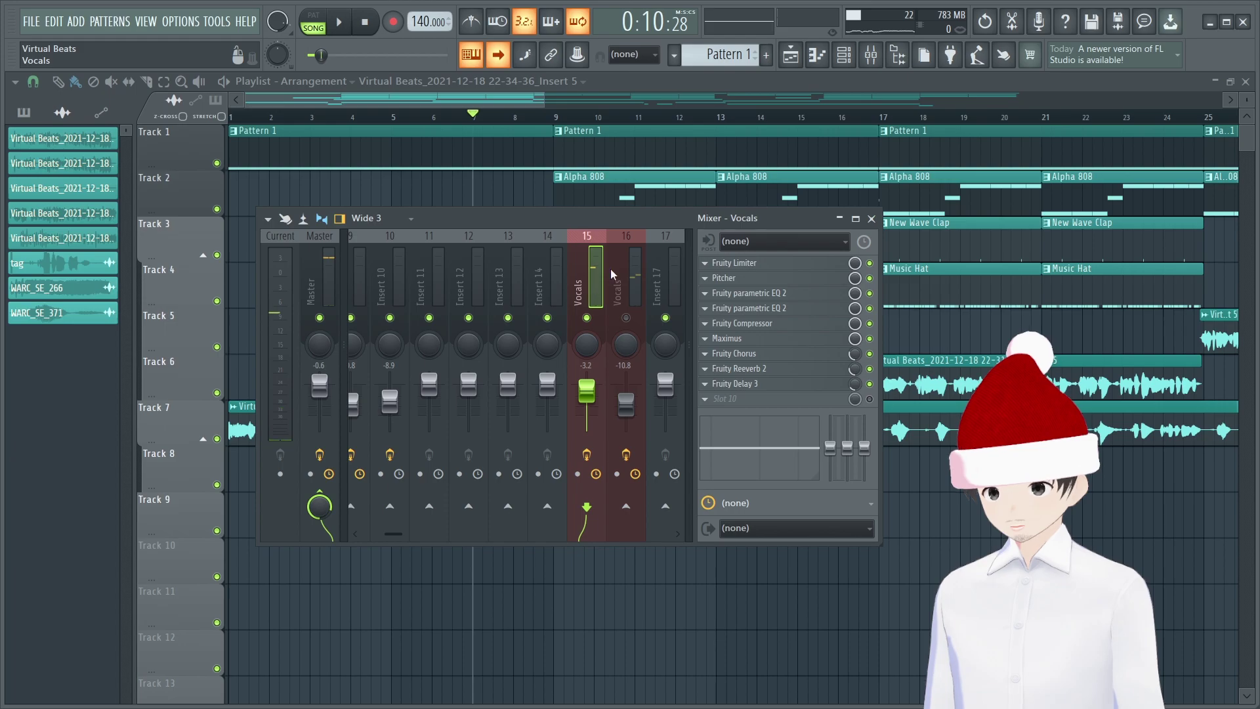
Copy the mixer state of Vocals track 15 onto track 16 and audition it with track 15 muted
{"action": "right_click", "coordinate": [600, 276]}
{"action": "mouse_move", "coordinate": [659, 313]}
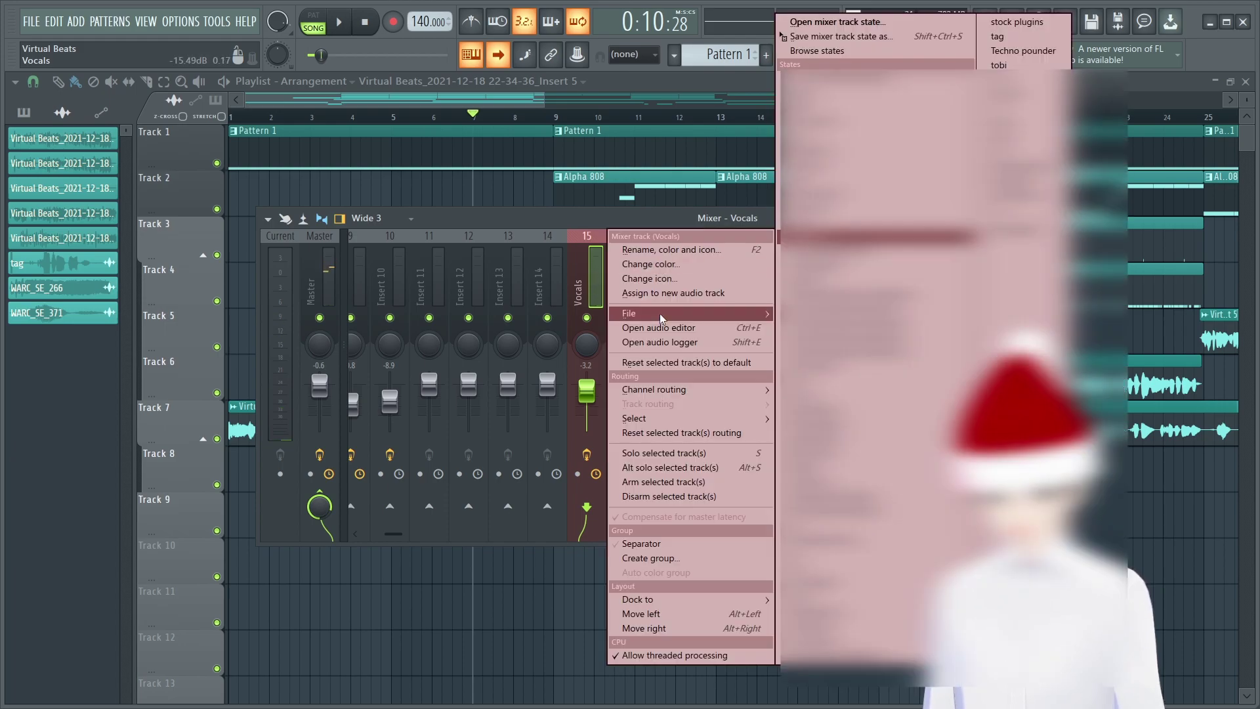
{"action": "left_click_drag", "start_coordinate": [824, 39], "coordinate": [720, 267]}
{"action": "left_click_drag", "start_coordinate": [907, 26], "coordinate": [869, 60]}
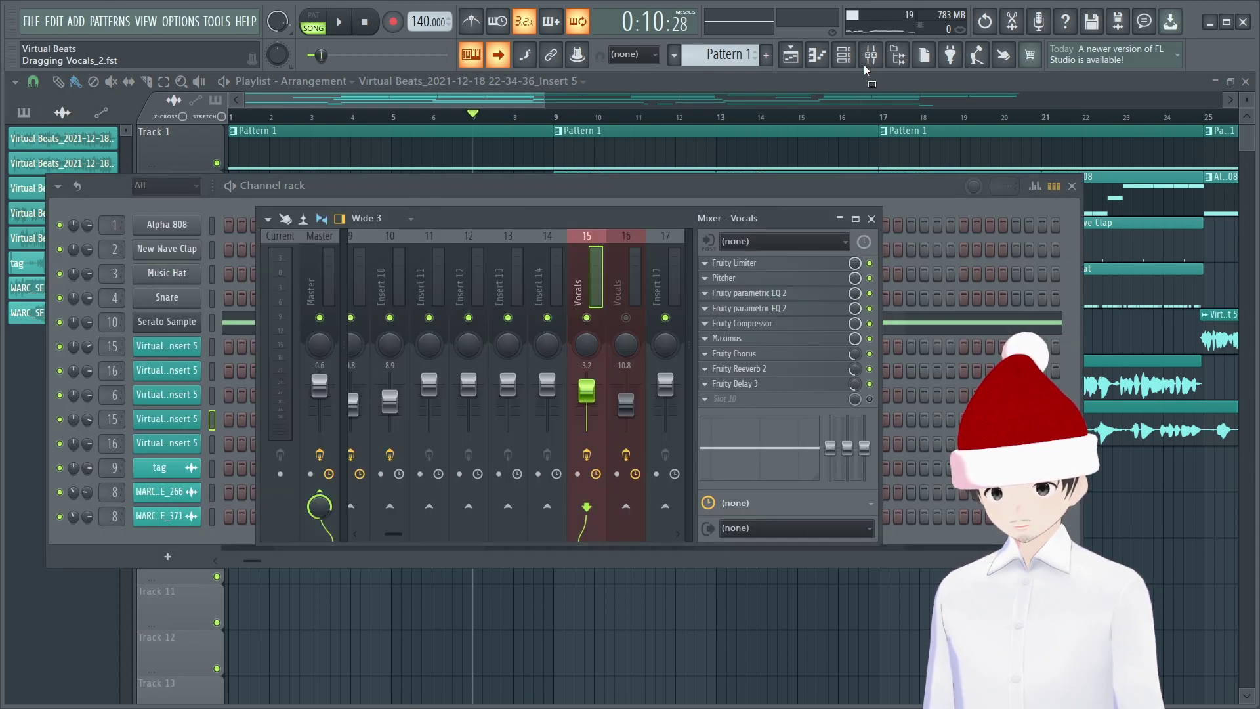
{"action": "left_click_drag", "start_coordinate": [631, 276], "coordinate": [632, 277]}
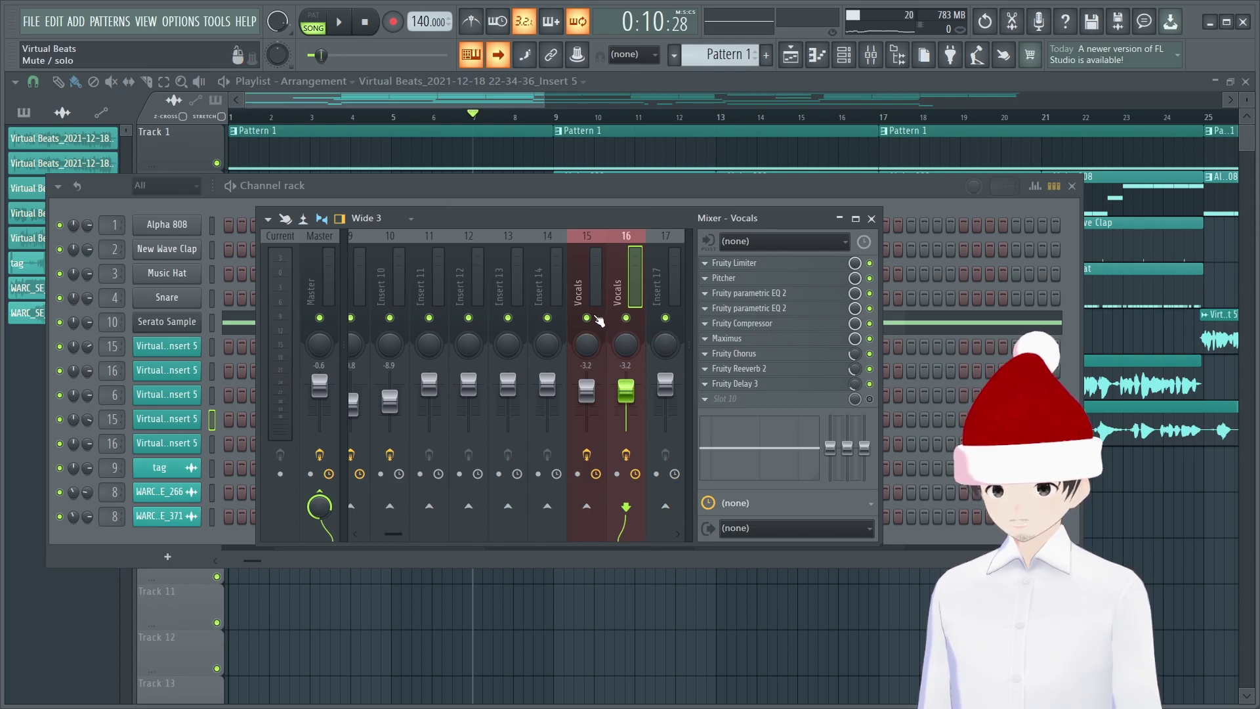
{"action": "key", "text": "space"}
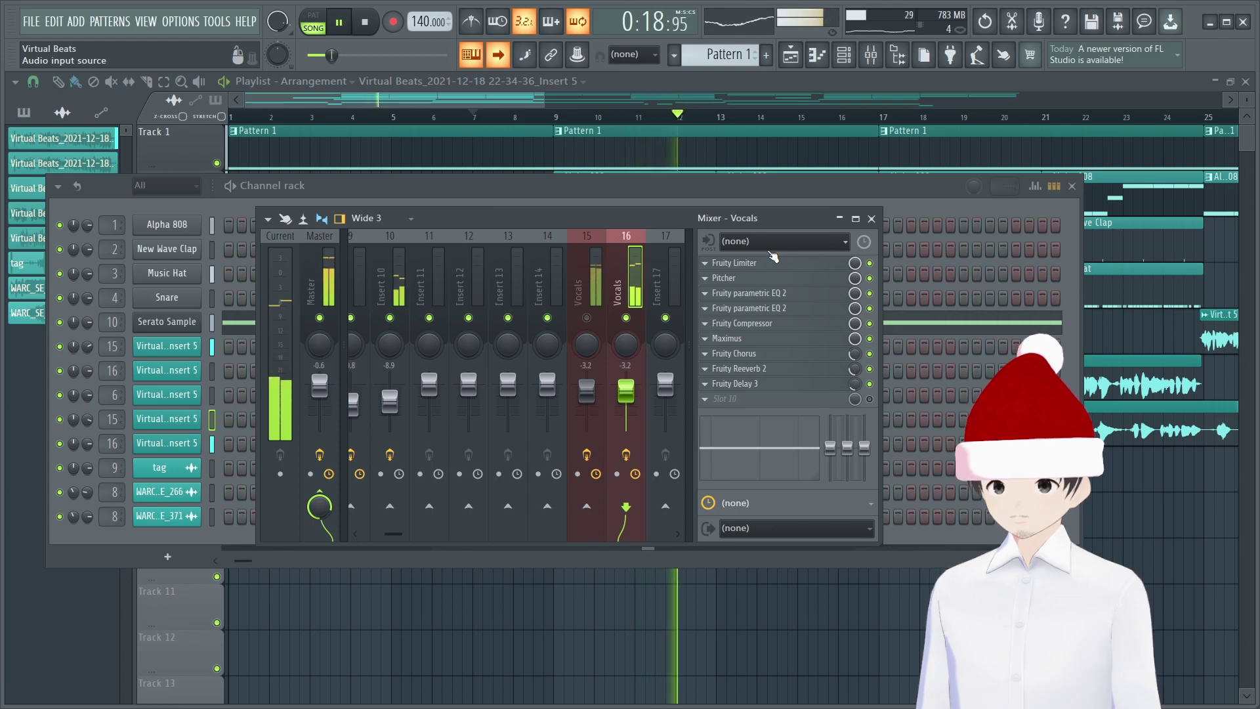
{"action": "key", "text": "space"}
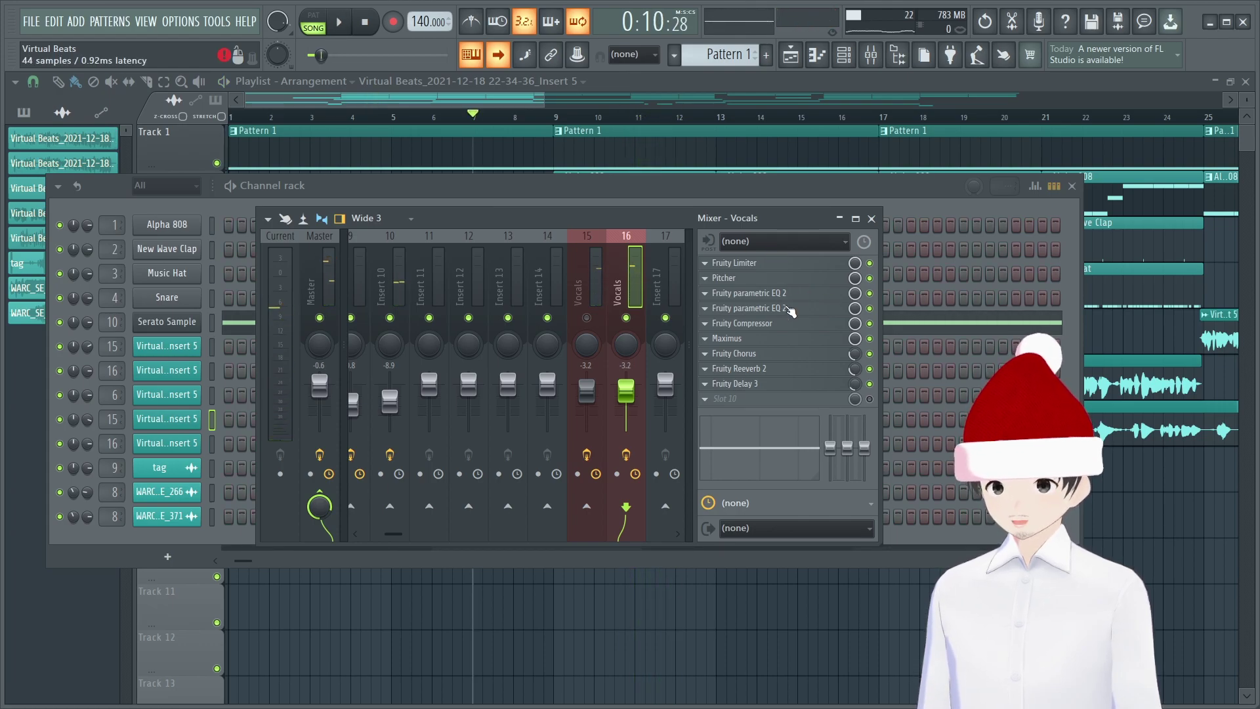
Load the 20Hz + 18kHz cut preset in track 16's second Fruity parametric EQ 2 and narrow it, raising the high-pass to about 690 Hz
{"action": "left_click", "coordinate": [788, 309]}
{"action": "left_click", "coordinate": [614, 267]}
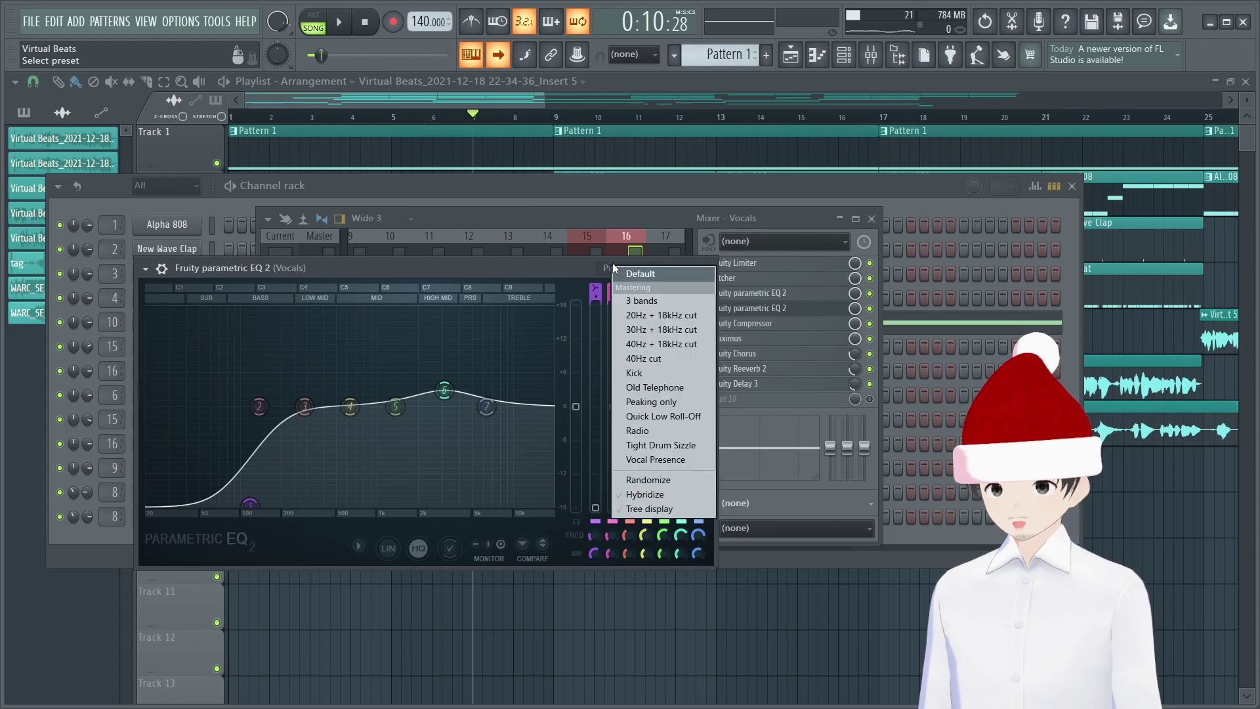
{"action": "left_click", "coordinate": [642, 316]}
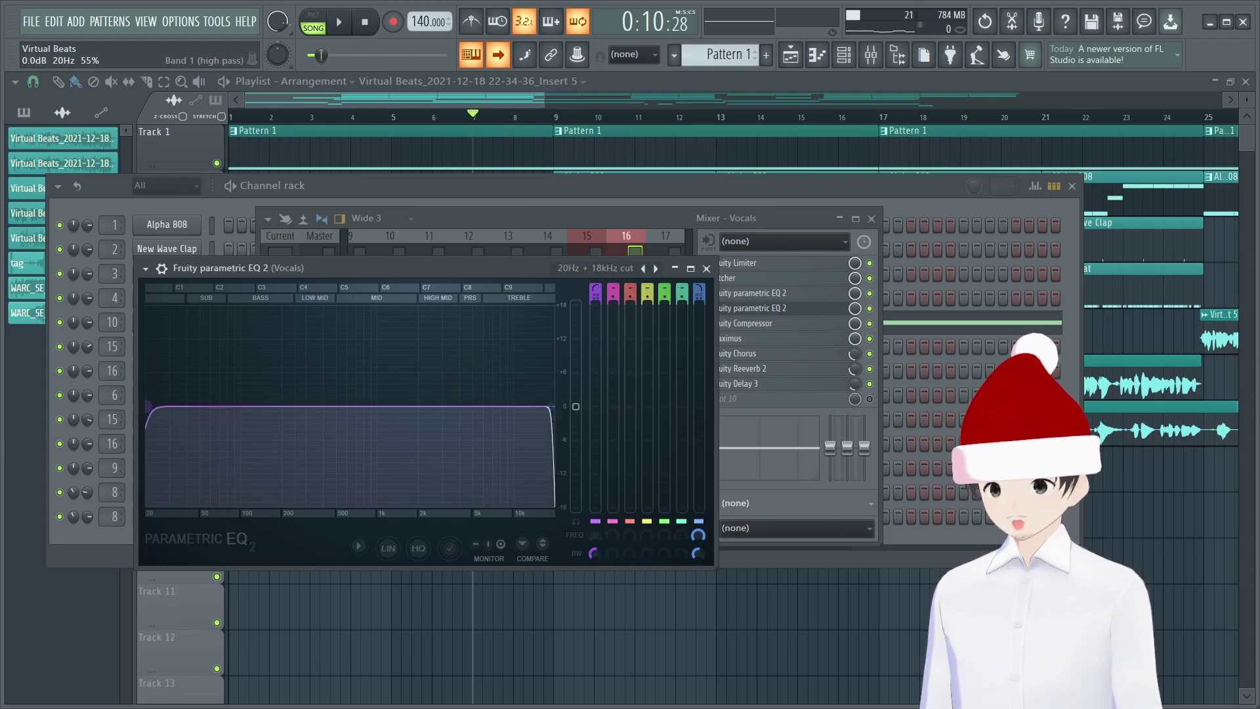
{"action": "left_click_drag", "start_coordinate": [149, 407], "coordinate": [289, 406]}
{"action": "left_click_drag", "start_coordinate": [539, 410], "coordinate": [508, 407]}
{"action": "left_click_drag", "start_coordinate": [293, 407], "coordinate": [350, 406]}
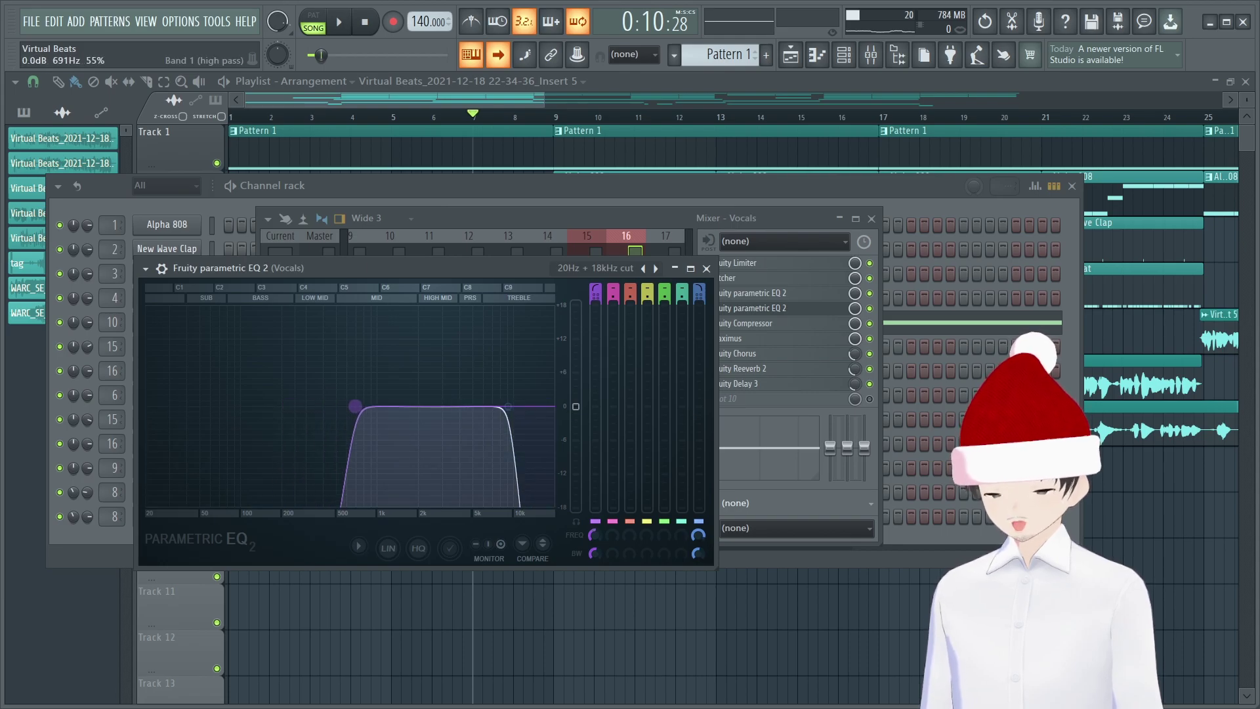
Fine-tune the EQ during playback with the low-pass at about 4150 Hz, close it, and lower track 16's fader to -9.6 dB
{"action": "key", "text": "space"}
{"action": "mouse_move", "coordinate": [509, 407]}
{"action": "left_mouse_down"}
{"action": "mouse_move", "coordinate": [487, 406]}
{"action": "mouse_move", "coordinate": [502, 406]}
{"action": "left_mouse_up"}
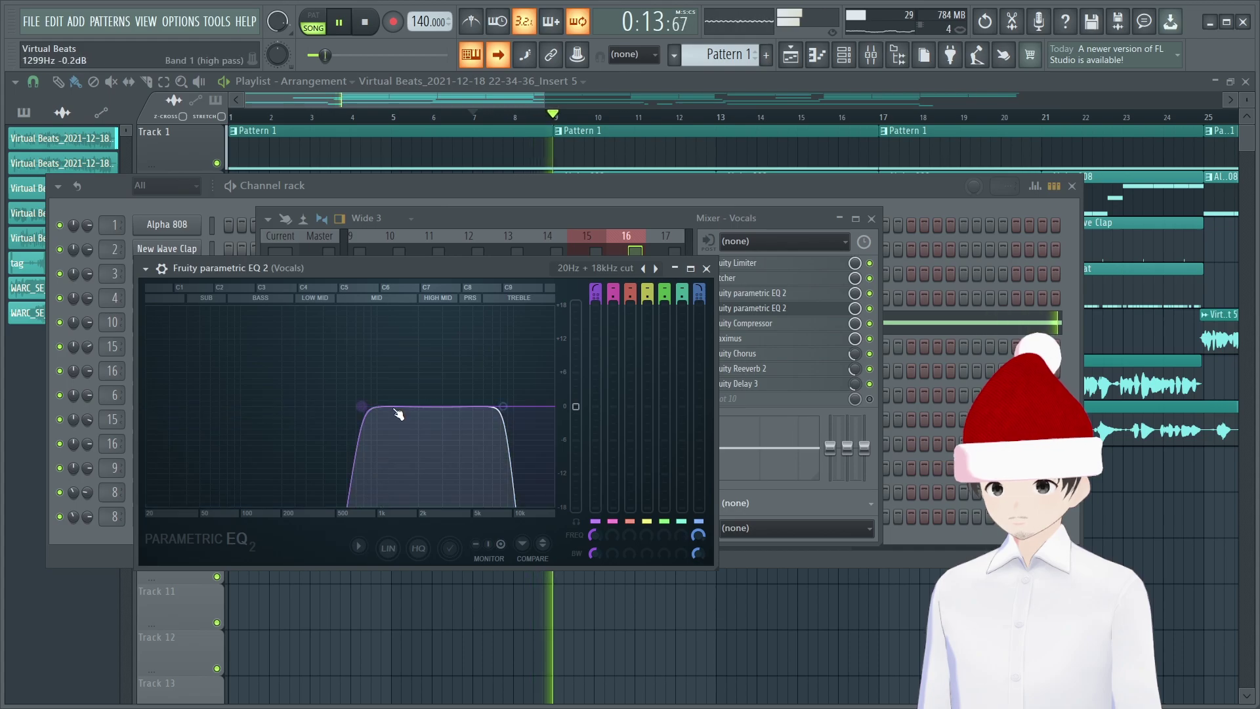
{"action": "left_click_drag", "start_coordinate": [351, 406], "coordinate": [341, 406]}
{"action": "left_click_drag", "start_coordinate": [503, 406], "coordinate": [468, 411]}
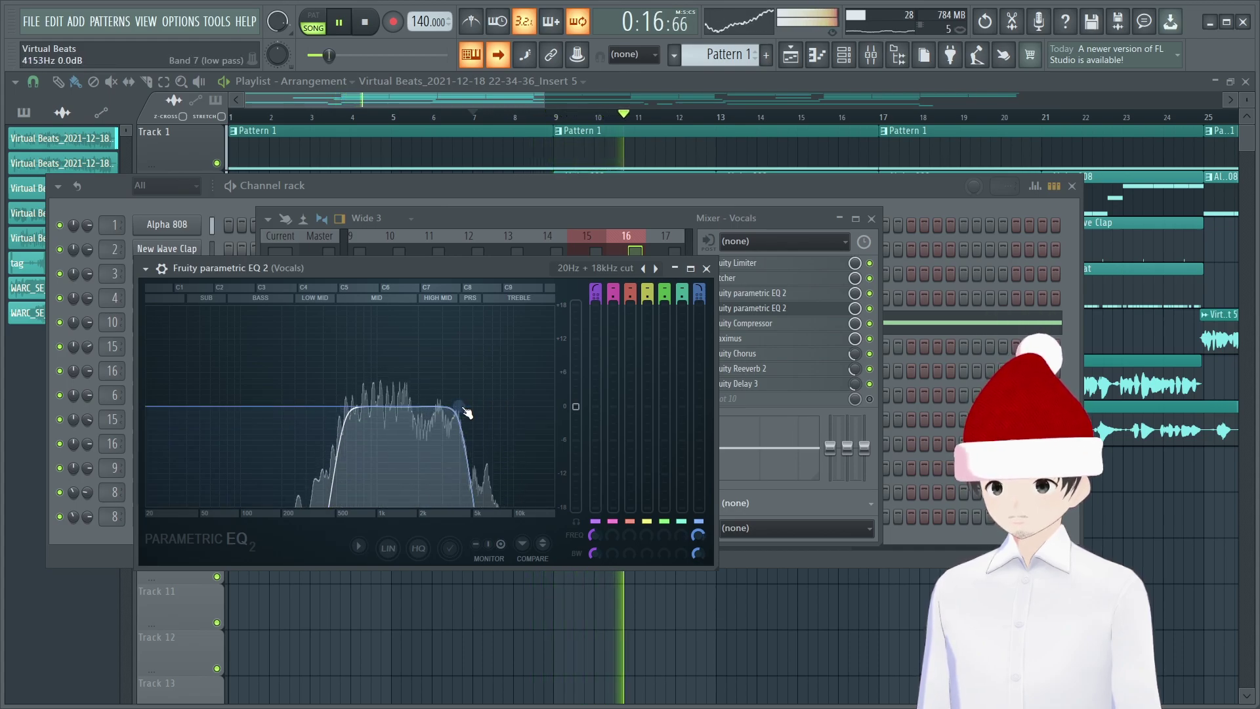
{"action": "left_click", "coordinate": [706, 268]}
{"action": "key", "text": "space"}
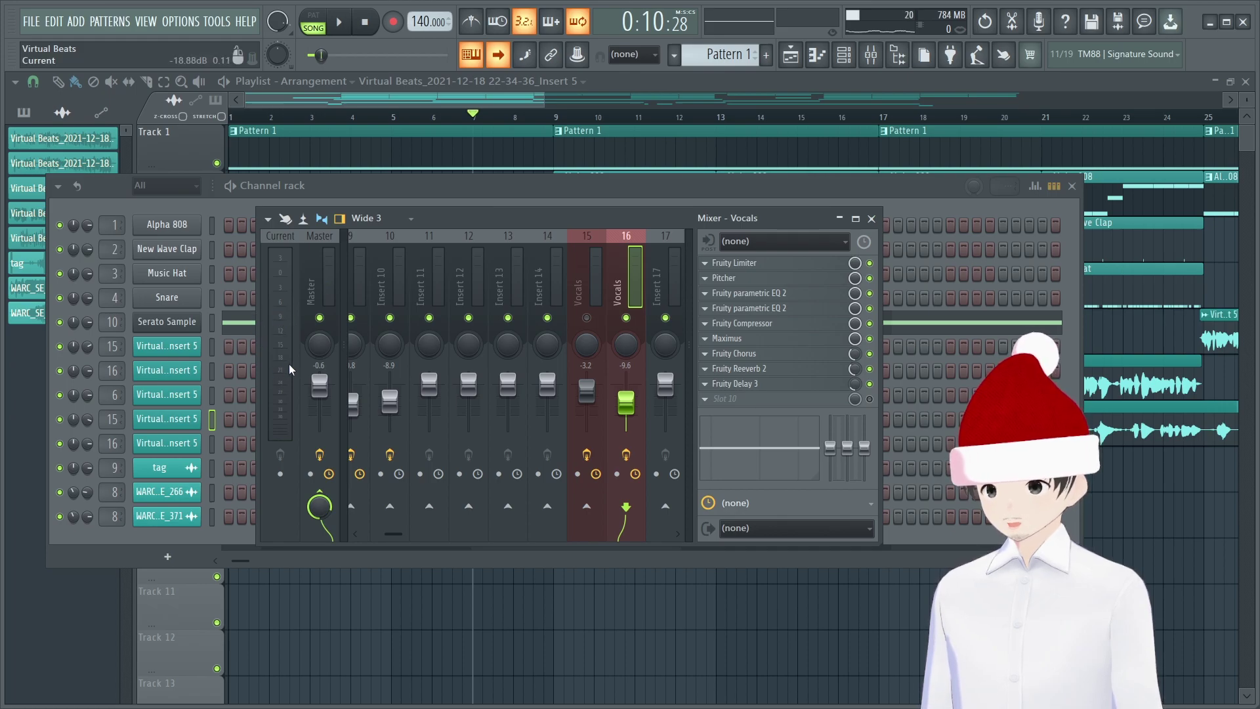
Audition track 16, unmute Vocals track 15, and play the full arrangement from bar 7 with the mixer and channel rack hidden
{"action": "key", "text": "space"}
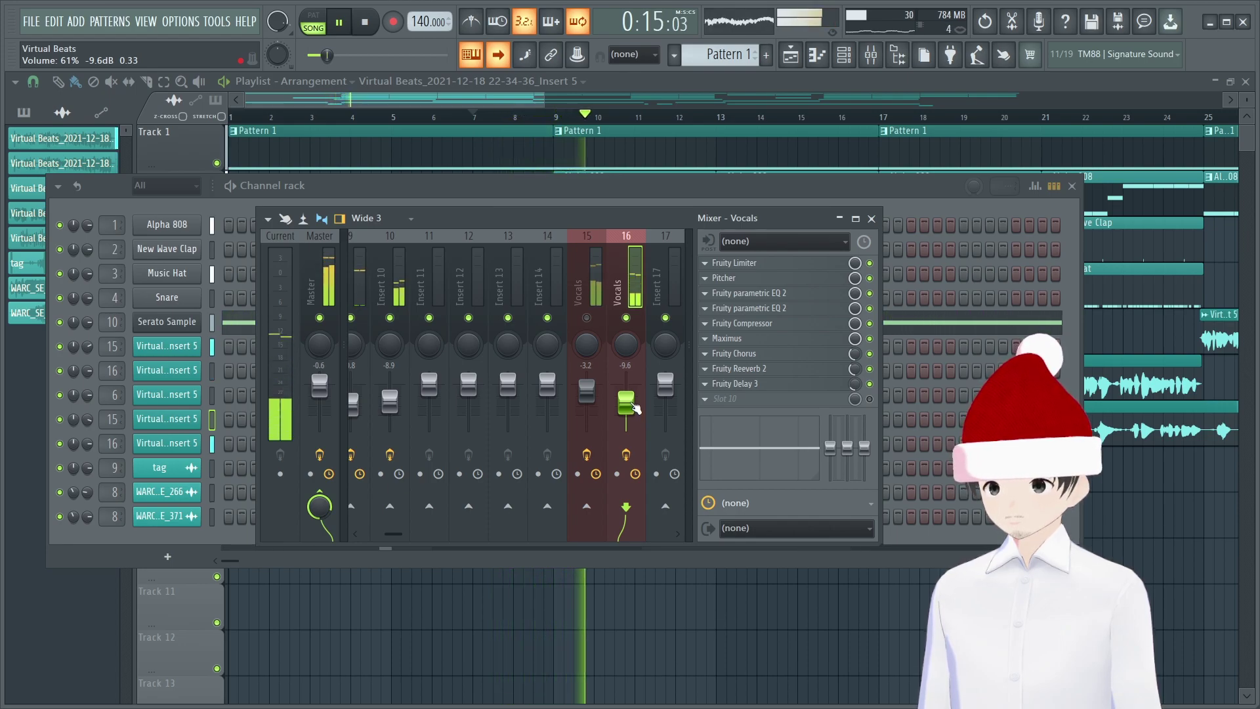
{"action": "key", "text": "space"}
{"action": "left_click", "coordinate": [587, 317]}
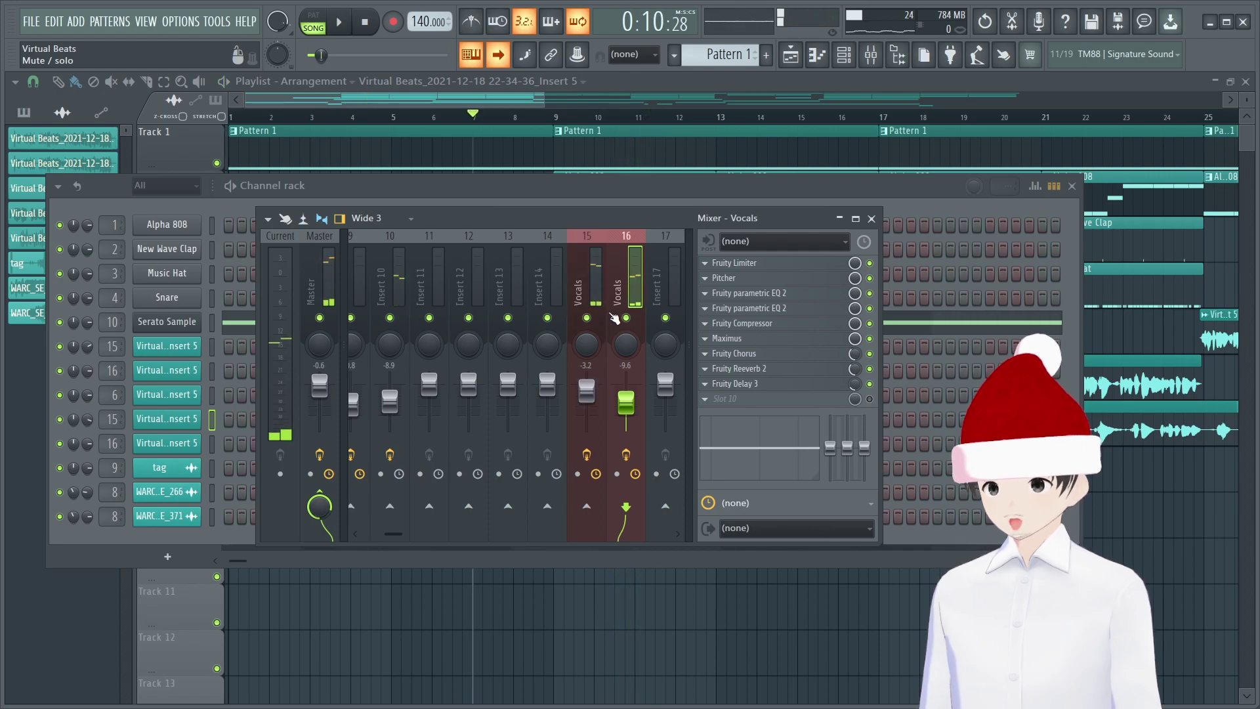
{"action": "key", "text": "F12"}
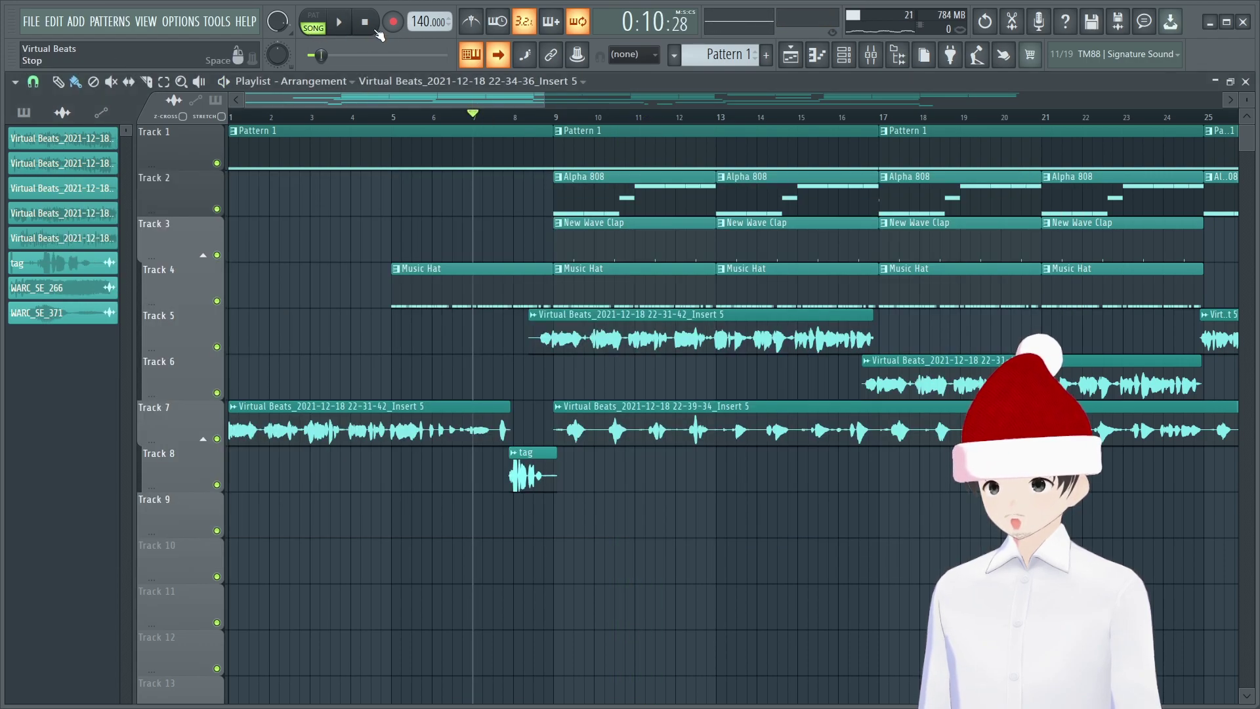
{"action": "key", "text": "space"}
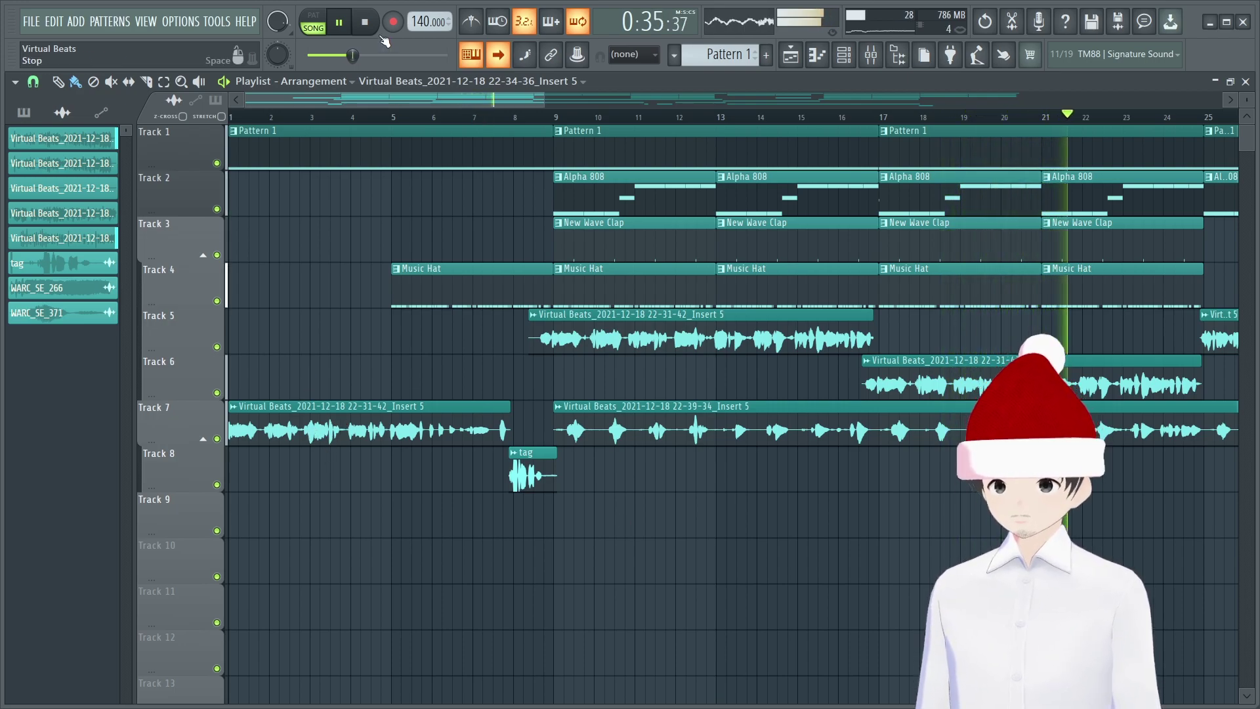
View Vocals track 15 in the mixer, close it, and play the arrangement from bar 9
{"action": "left_click", "coordinate": [870, 56]}
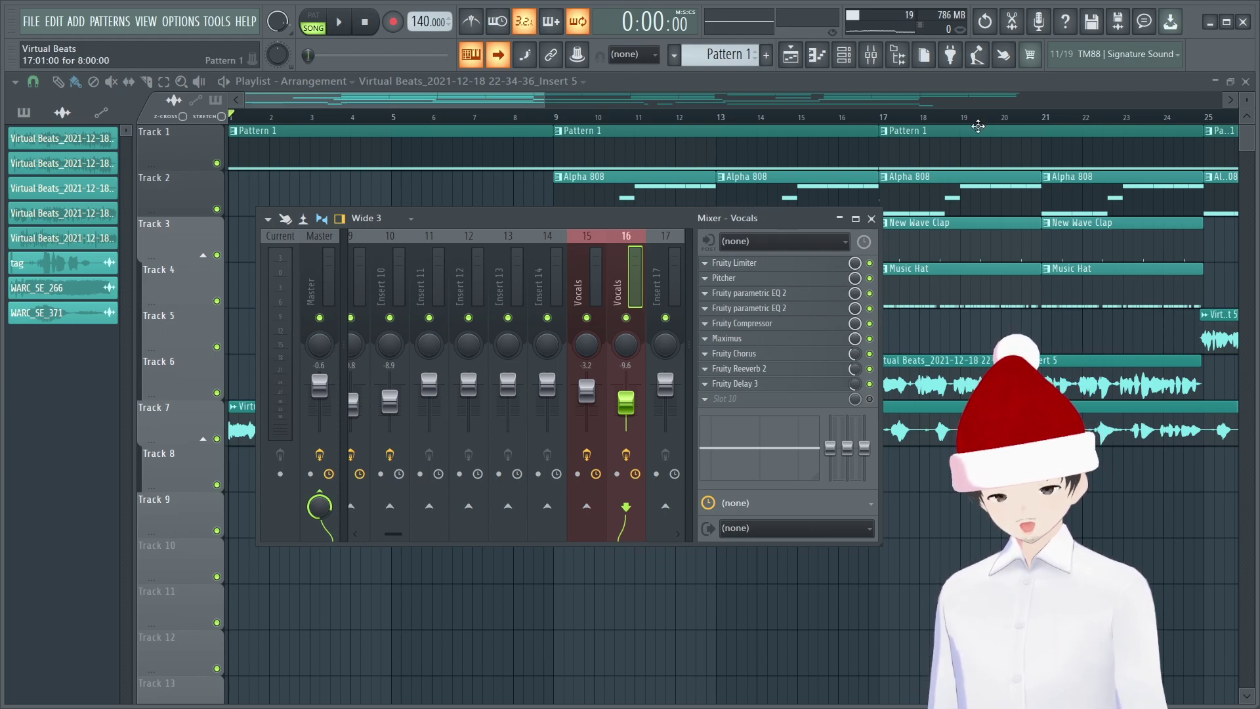
{"action": "left_click", "coordinate": [588, 262]}
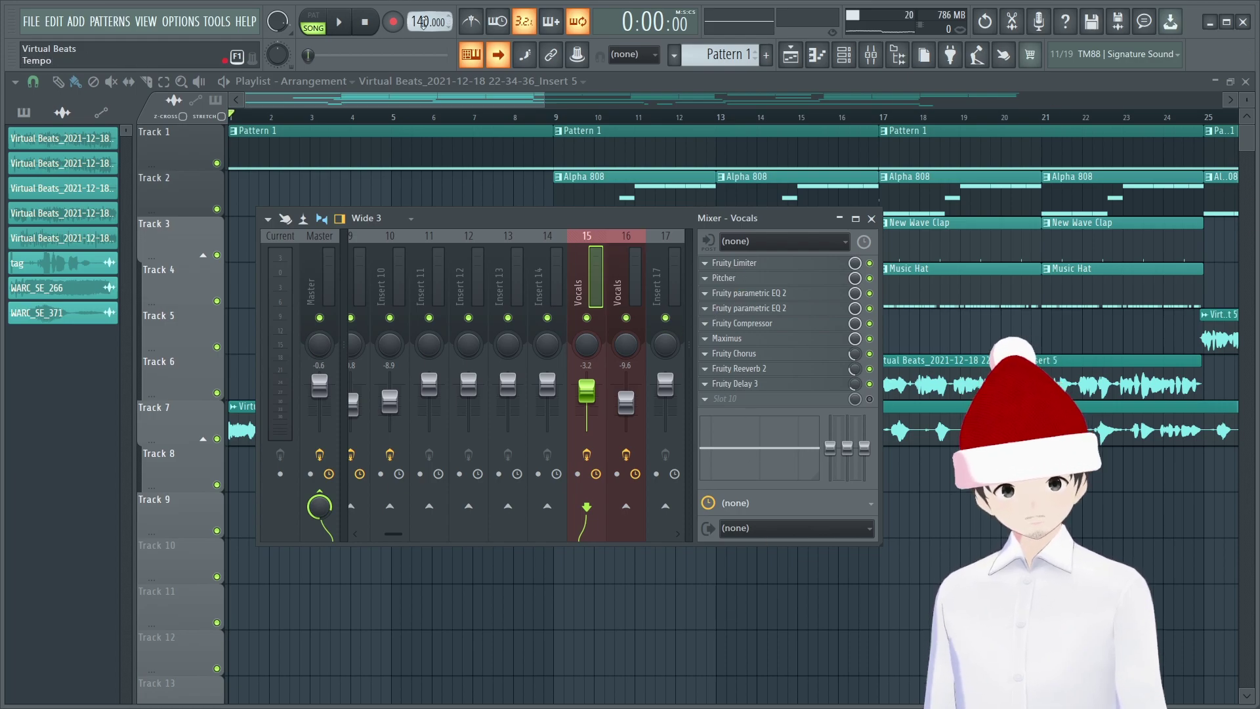
{"action": "left_click", "coordinate": [556, 122]}
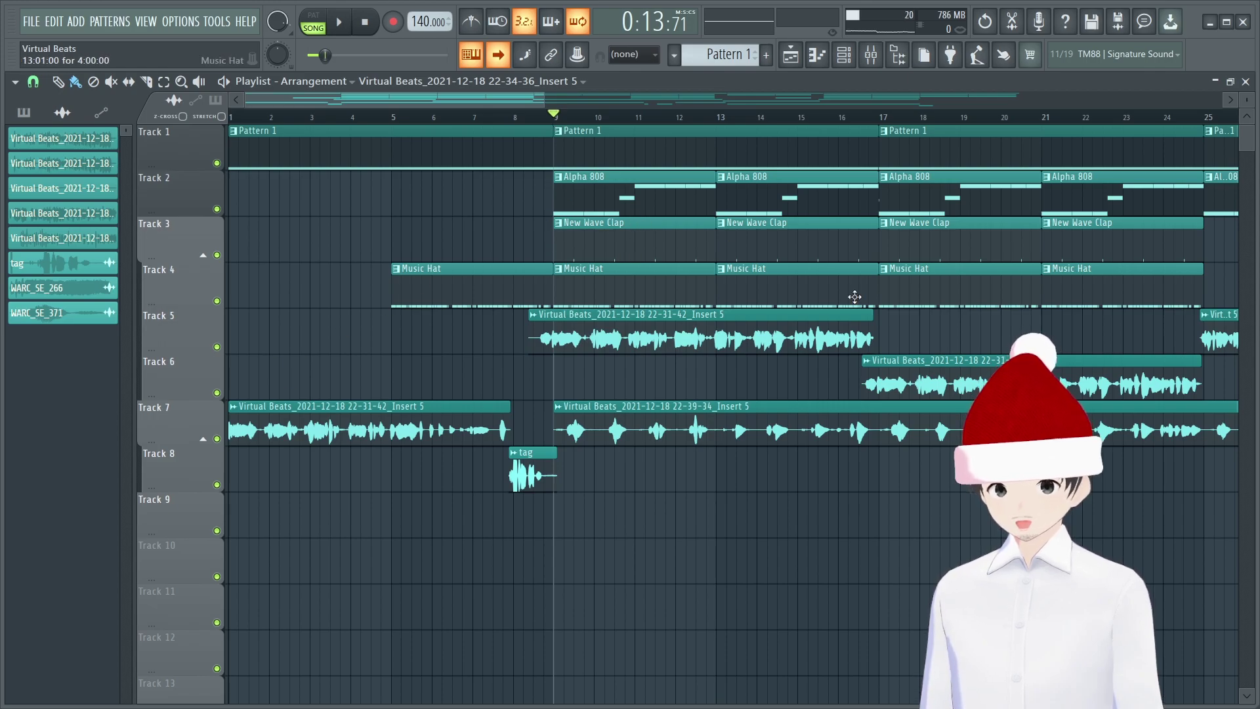
{"action": "key", "text": "space"}
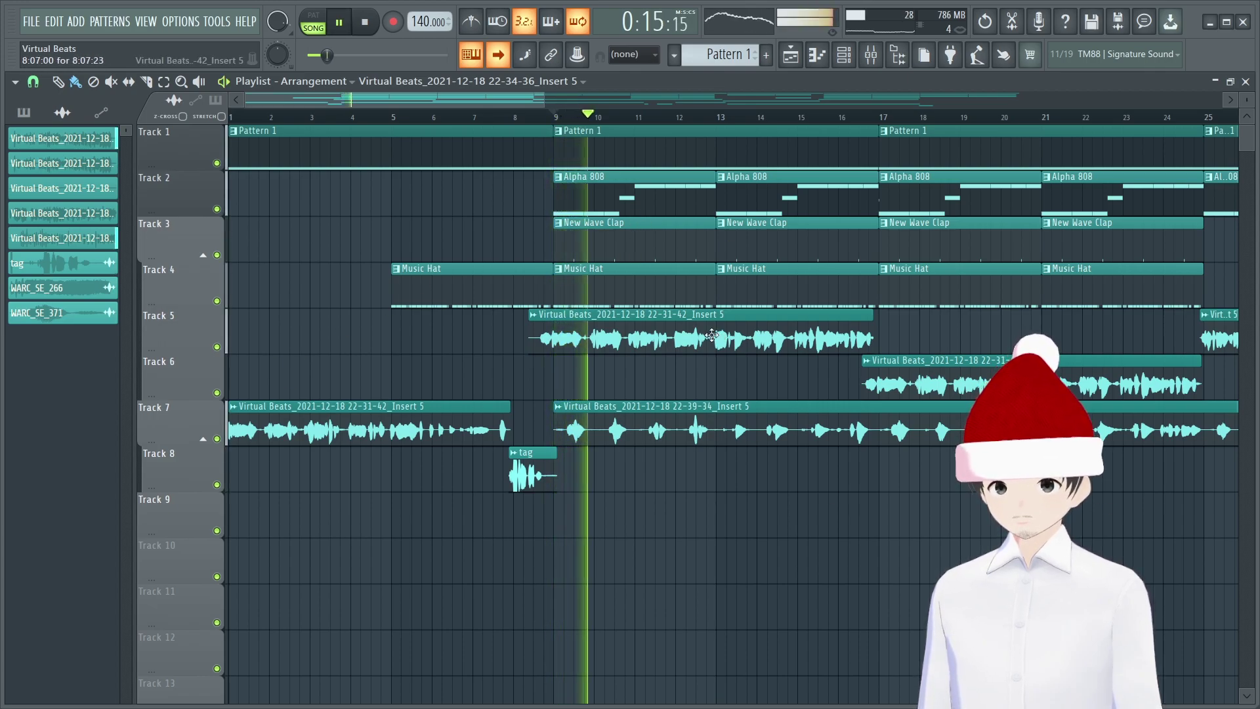
{"action": "key", "text": "space"}
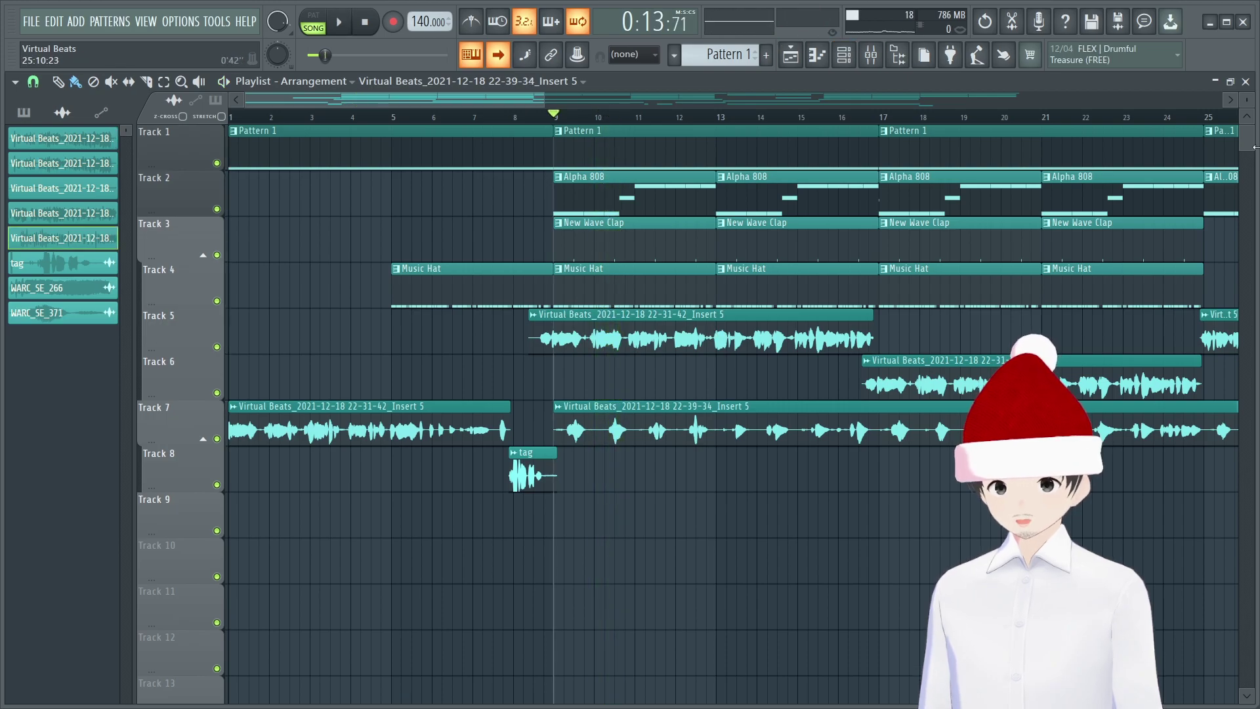
Play the vocals through the MAIN mixer tracks from bar 9 with the mixer open, and select Insert 5
{"action": "key", "text": "F9"}
{"action": "key", "text": "space"}
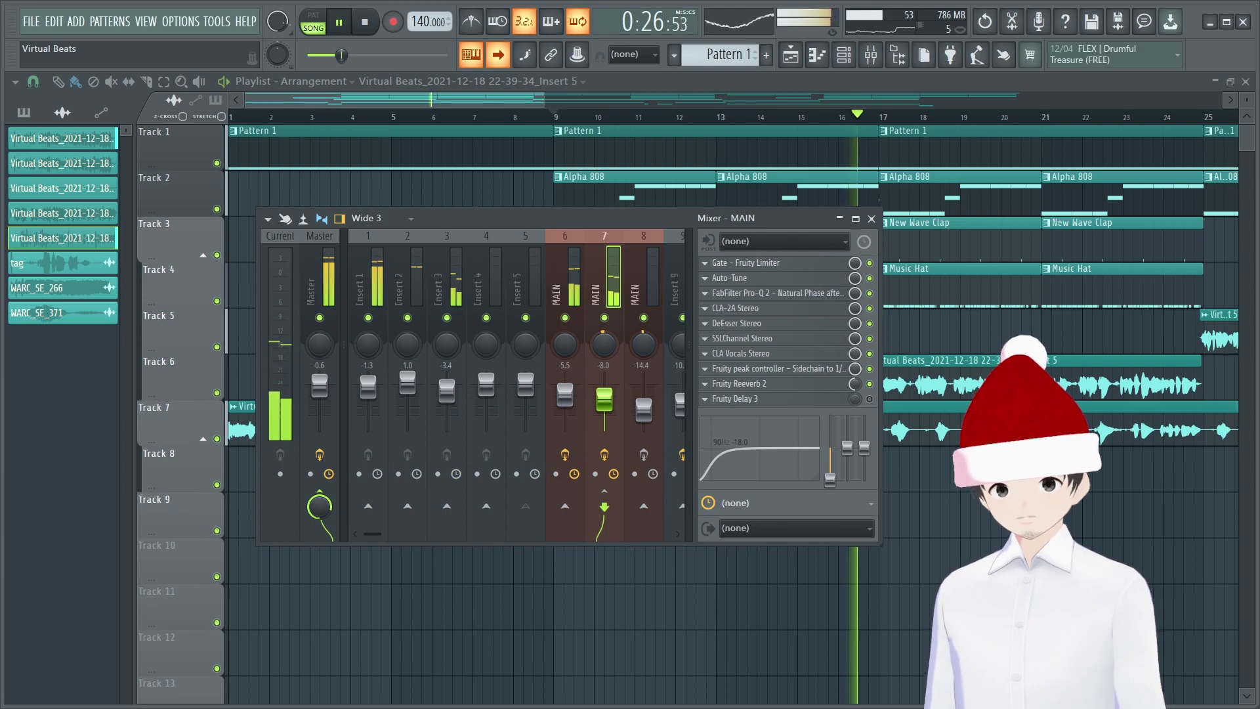
{"action": "key", "text": "space"}
{"action": "left_click", "coordinate": [517, 258]}
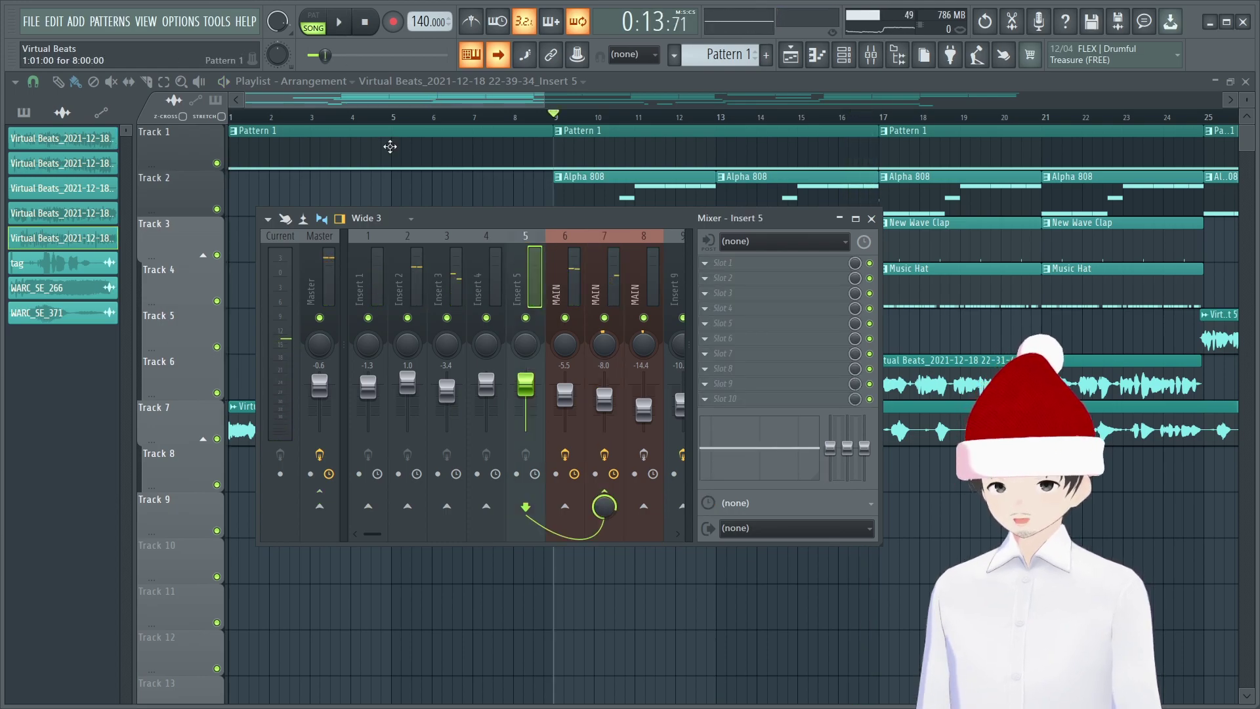